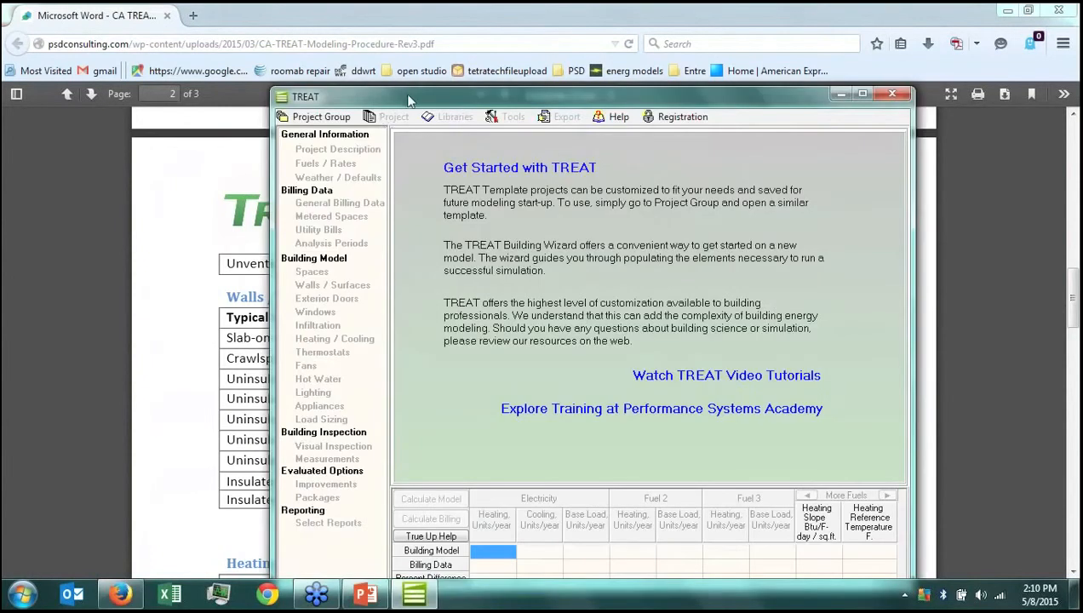
Create a blank project group and accept the upgrade of the editable libraries
{"action": "left_click_drag", "start_coordinate": [408, 100], "coordinate": [372, 59]}
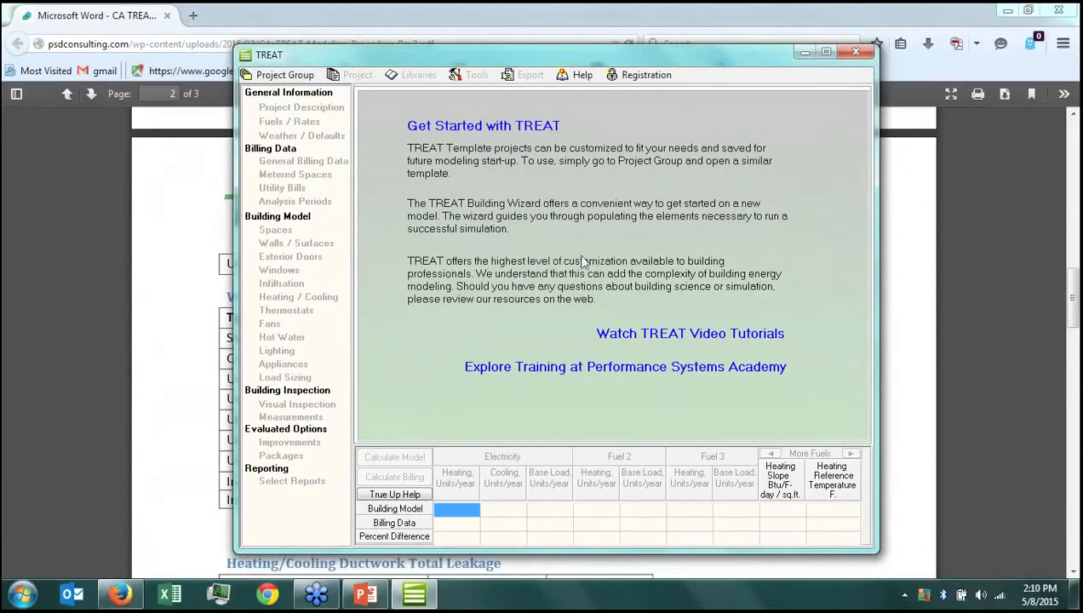
{"action": "left_click", "coordinate": [304, 75]}
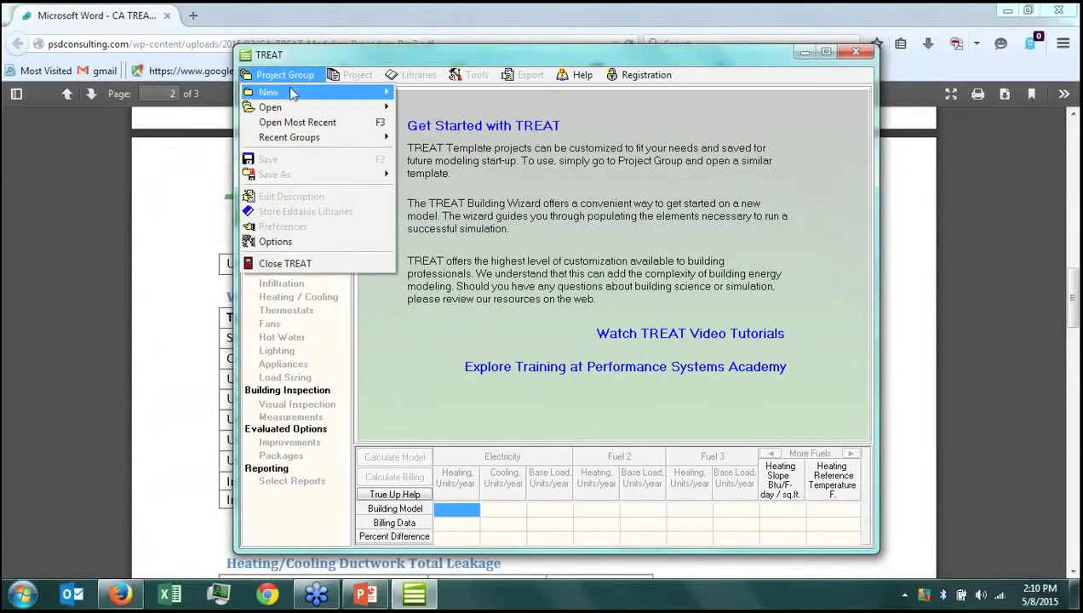
{"action": "mouse_move", "coordinate": [289, 105]}
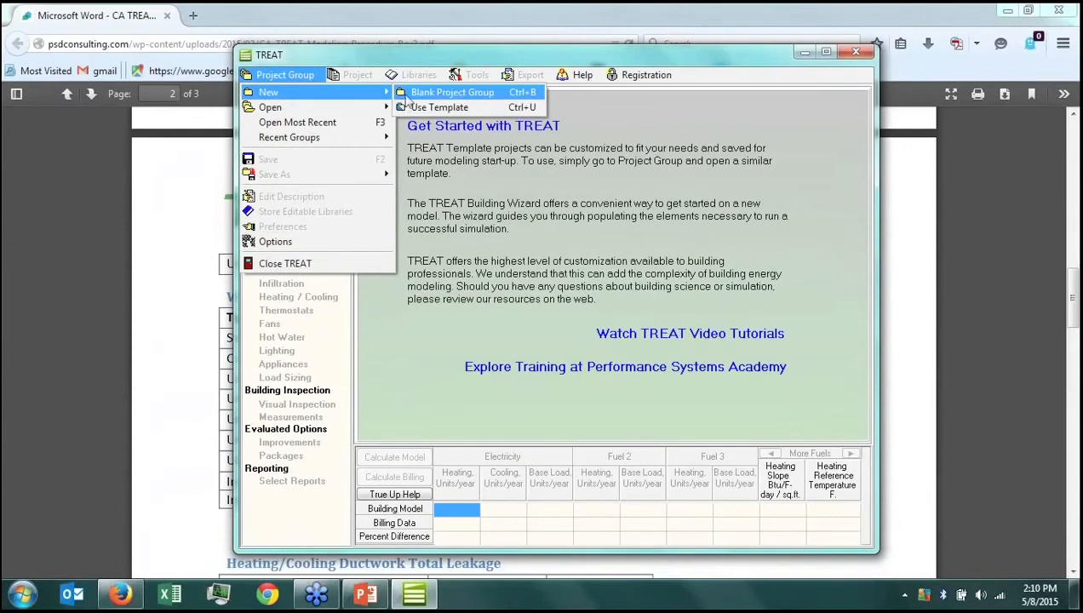
{"action": "left_click", "coordinate": [451, 92]}
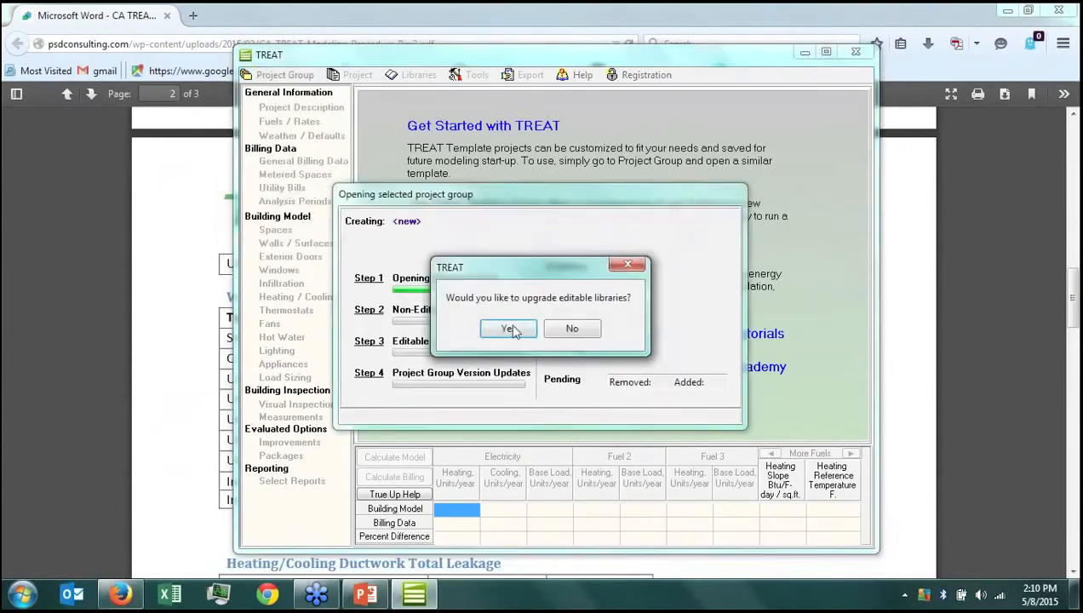
{"action": "left_click", "coordinate": [509, 329]}
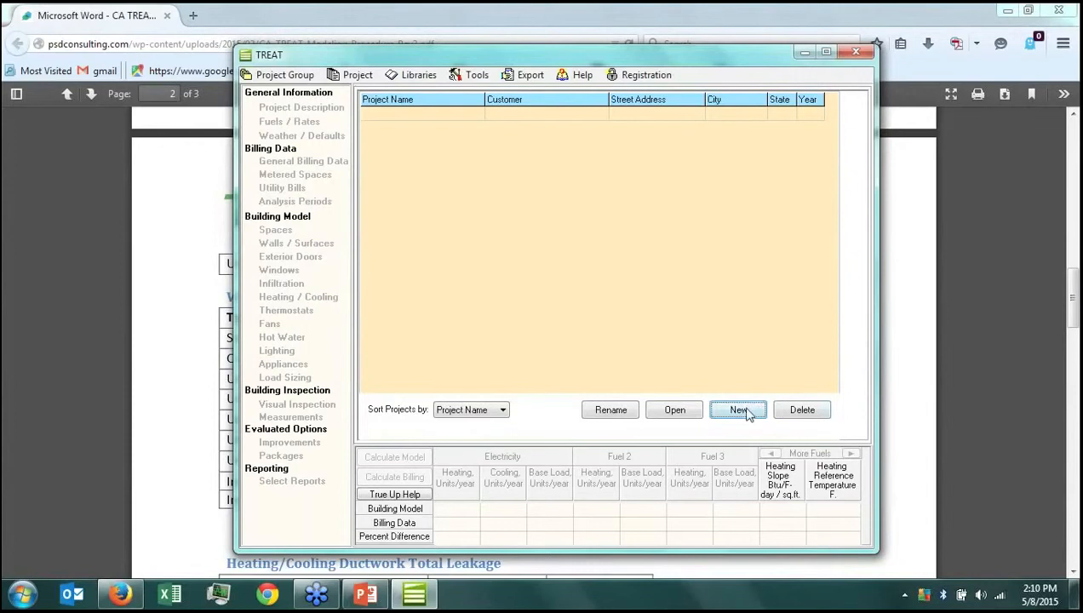
Add a project named "CA 30 Min Webinar Model" and start the New Building Wizard for it
{"action": "left_click", "coordinate": [740, 409]}
{"action": "type", "text": "CA 30 Min Webinar Model"}
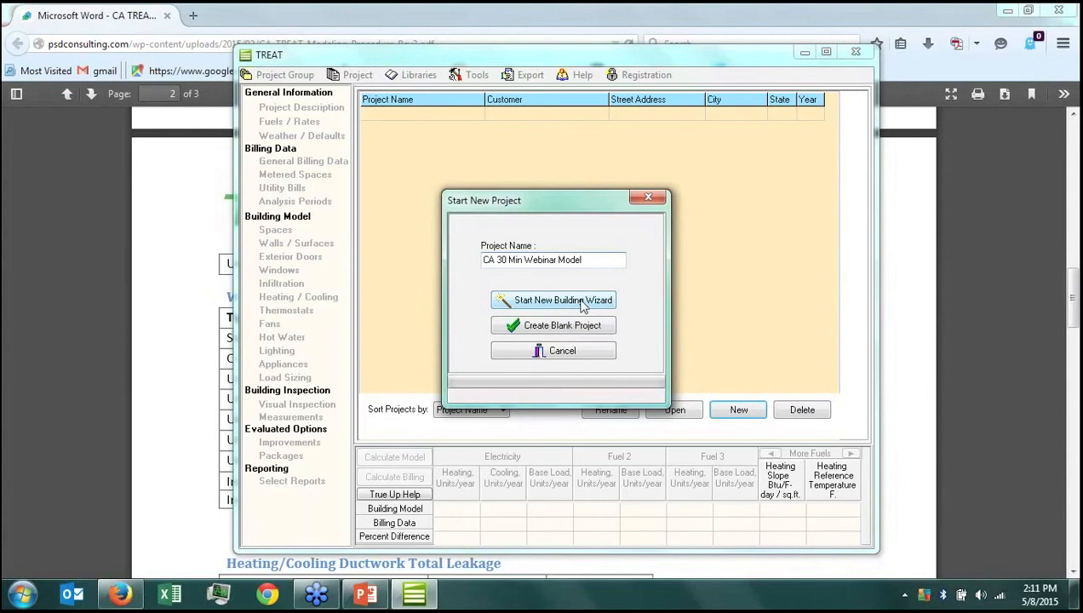
{"action": "left_click", "coordinate": [582, 305]}
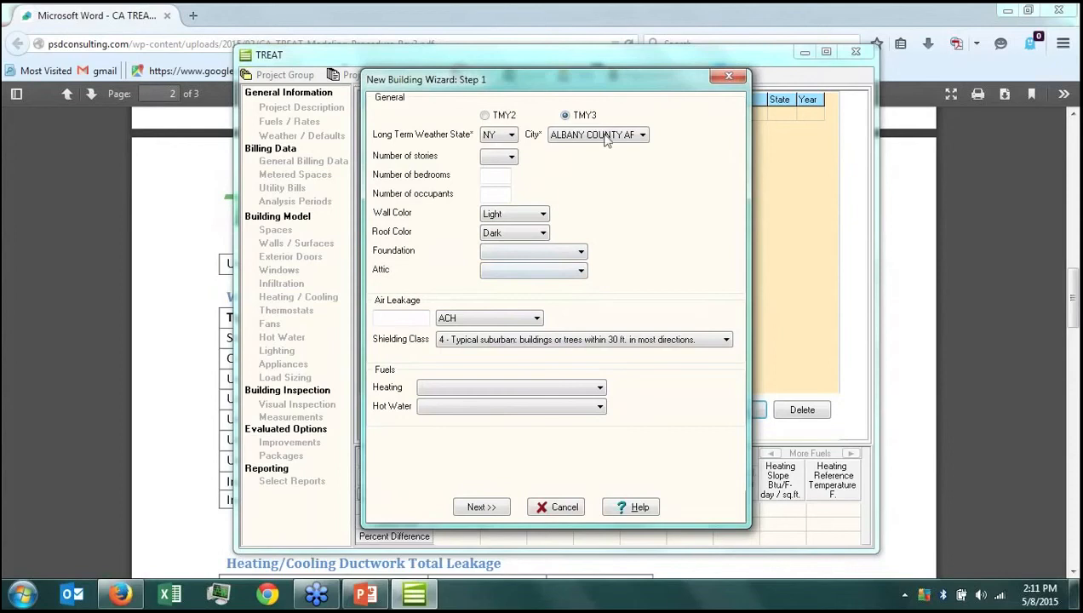
Set the long-term weather to state CA with TMY3 data and choose the Bakersfield Meadows station as the city
{"action": "left_click", "coordinate": [509, 134]}
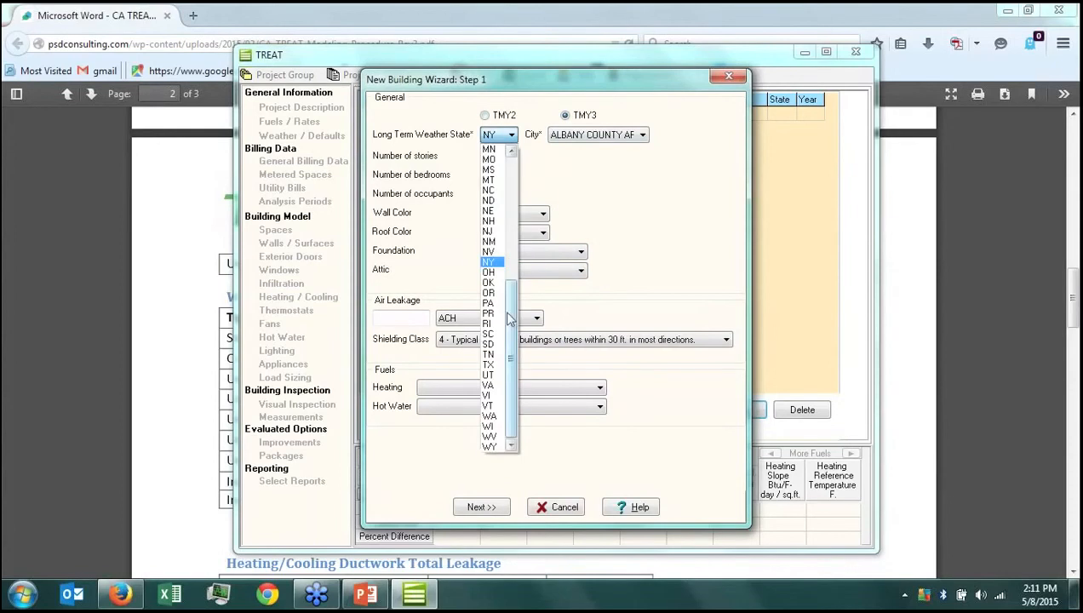
{"action": "left_click_drag", "start_coordinate": [511, 316], "coordinate": [524, 129]}
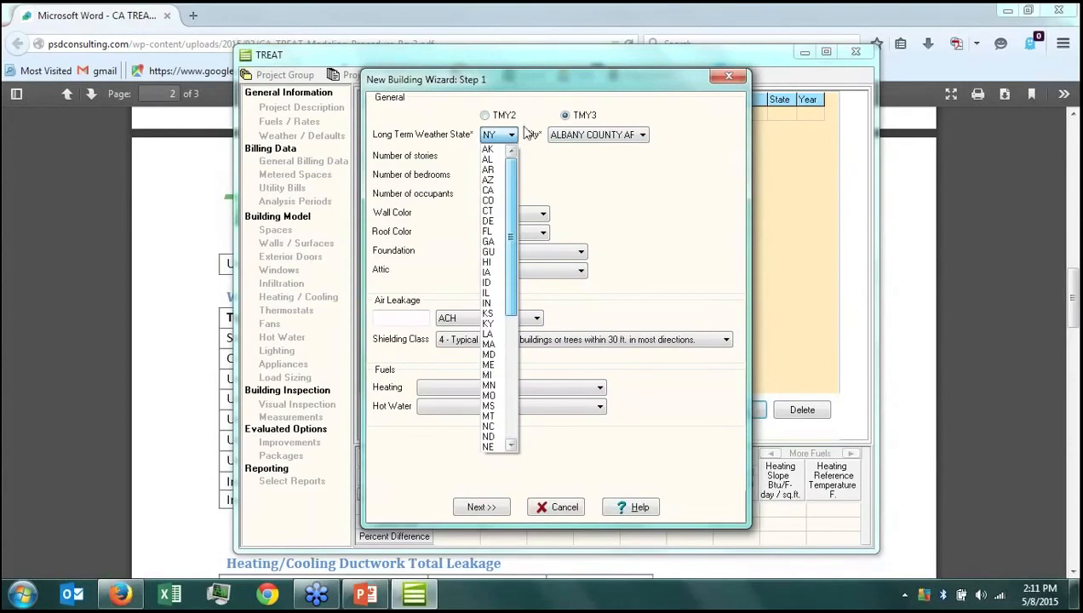
{"action": "left_click", "coordinate": [489, 190]}
{"action": "left_click", "coordinate": [564, 115]}
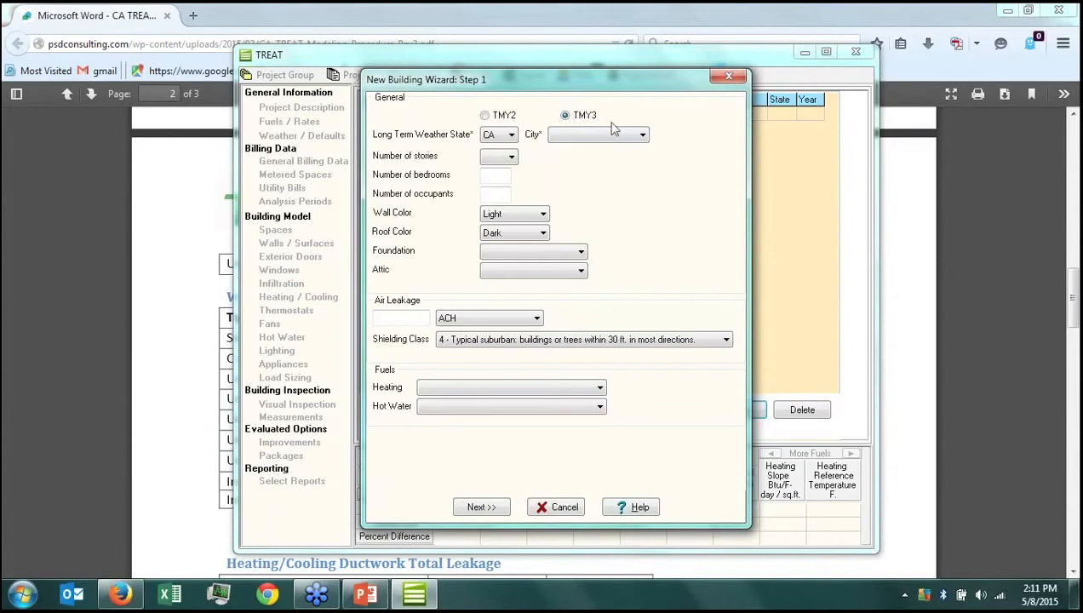
{"action": "left_click", "coordinate": [608, 138]}
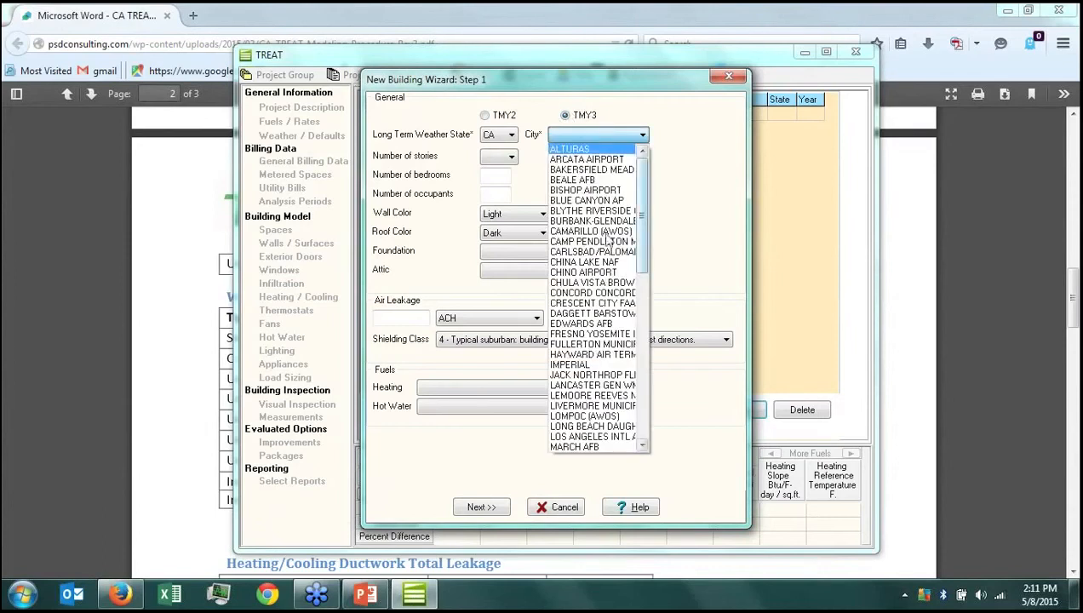
{"action": "left_click", "coordinate": [604, 170]}
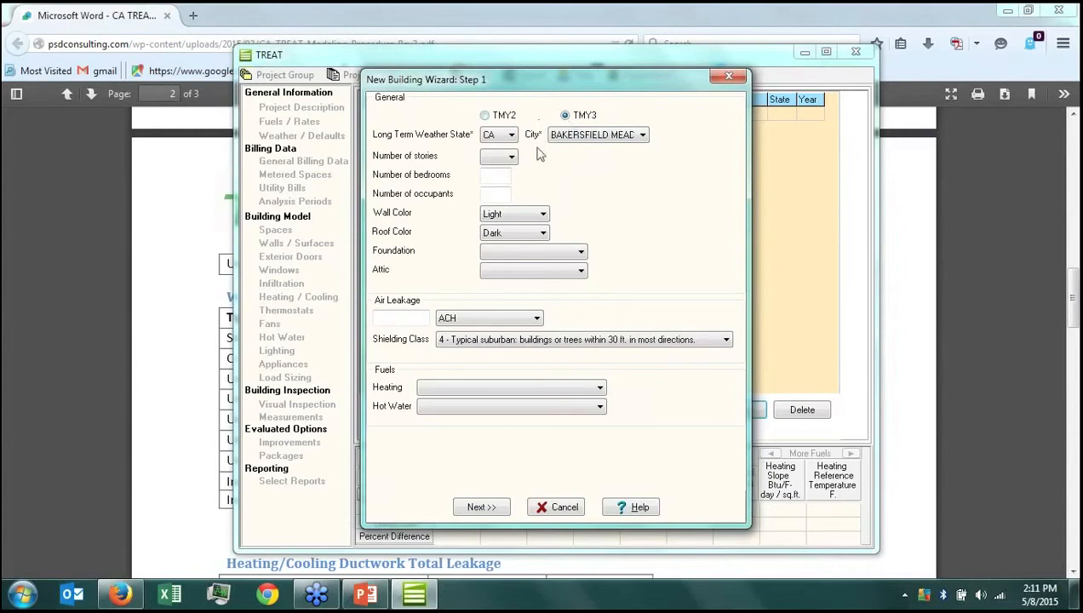
Set the building to 2 stories, 2 bedrooms and 3 occupants
{"action": "left_click", "coordinate": [510, 157]}
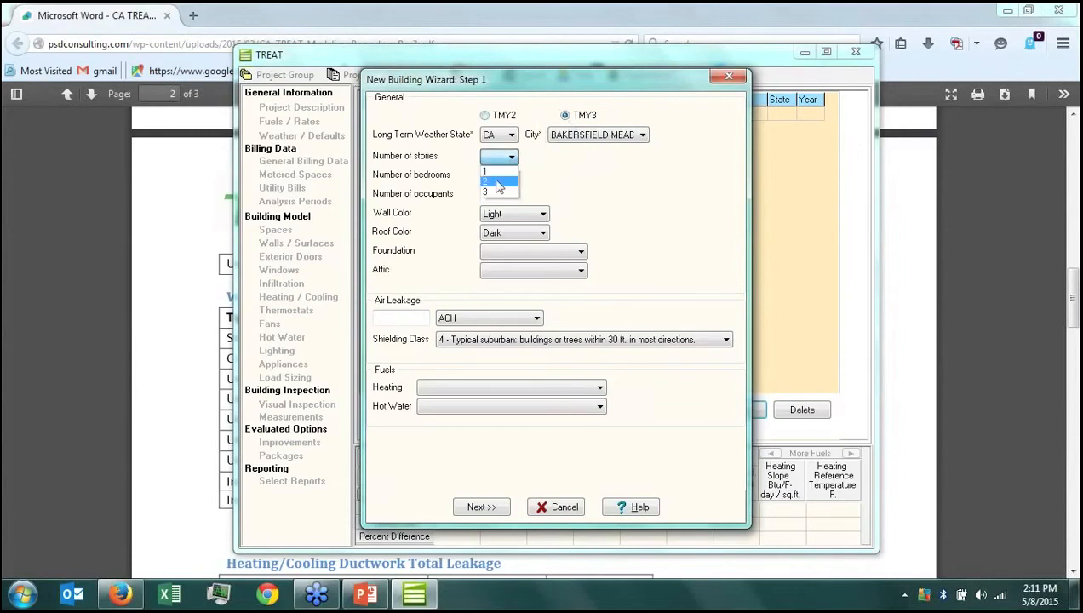
{"action": "left_click", "coordinate": [498, 183]}
{"action": "left_click", "coordinate": [496, 178]}
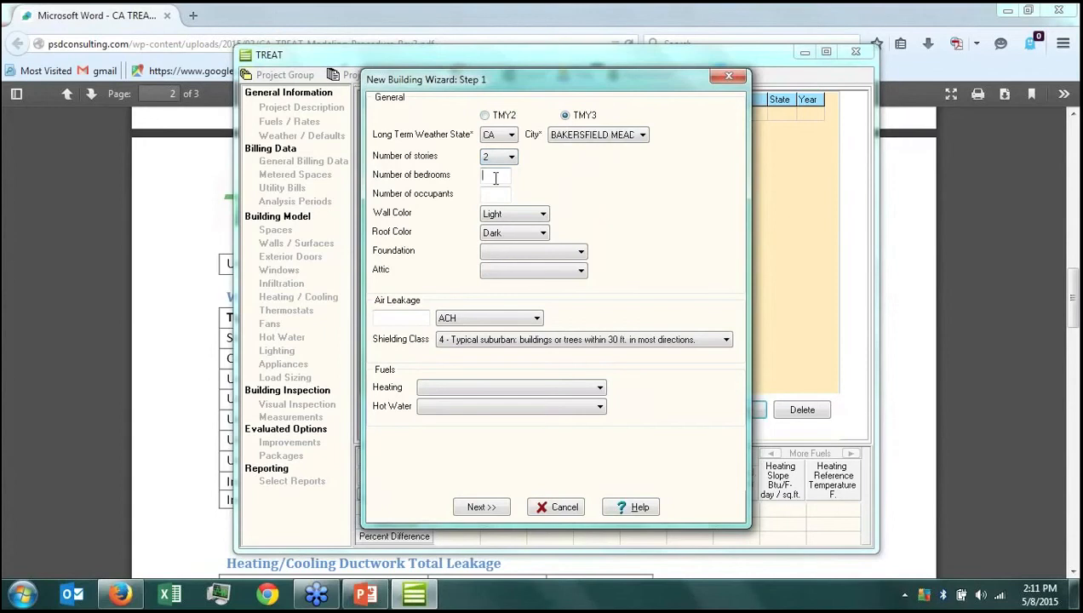
{"action": "type", "text": "2"}
{"action": "key", "text": "Tab"}
{"action": "type", "text": "3"}
Set the wall color to Medium, keep the roof color Dark, and choose Slab-on-grade as the foundation
{"action": "left_click", "coordinate": [500, 217]}
{"action": "left_click", "coordinate": [499, 234]}
{"action": "left_click", "coordinate": [506, 254]}
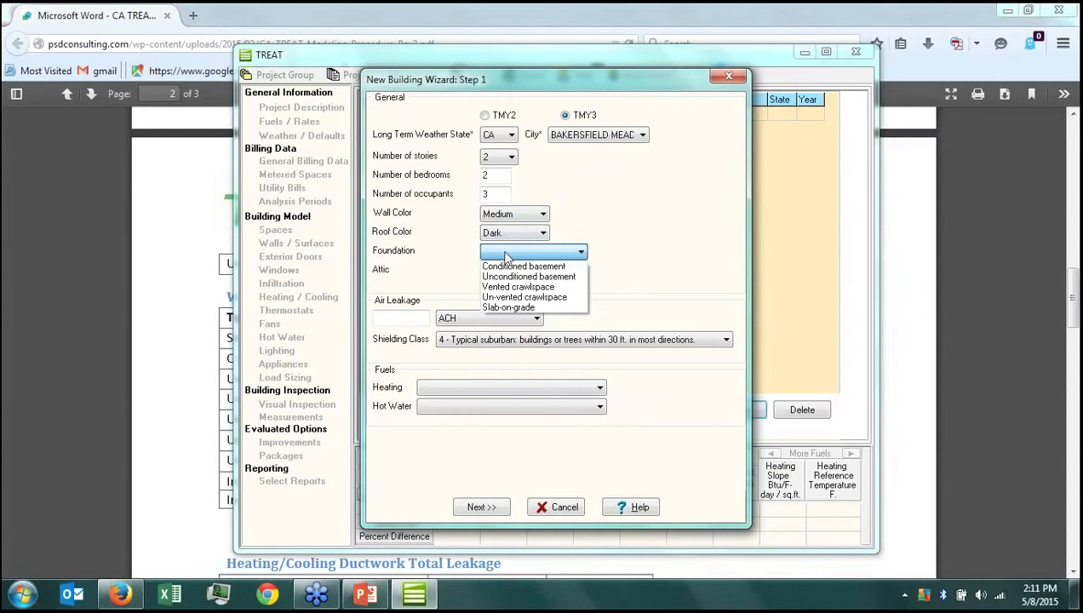
{"action": "left_click", "coordinate": [504, 307]}
{"action": "left_click", "coordinate": [552, 277]}
{"action": "left_click", "coordinate": [552, 273]}
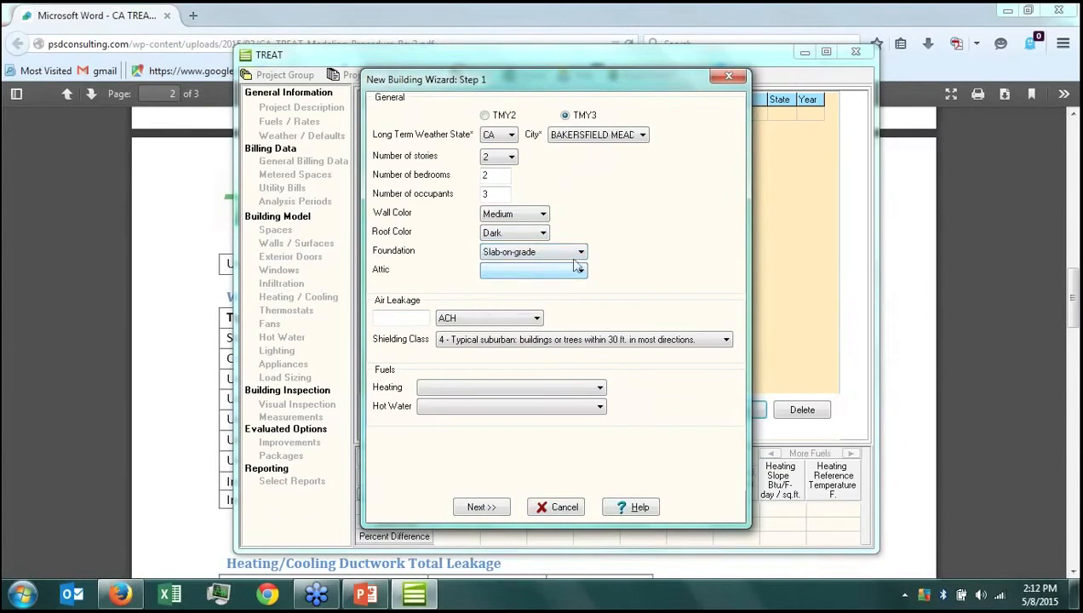
Try Unconditioned basement as the foundation with its depth below grade field, and return the foundation to Slab-on-grade
{"action": "left_click", "coordinate": [558, 252]}
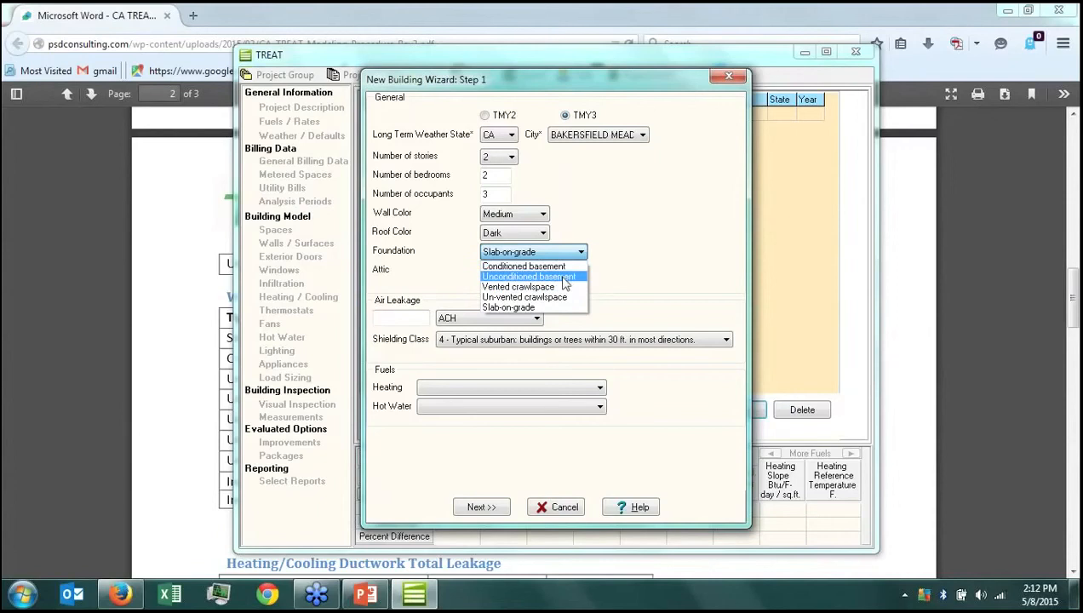
{"action": "left_click", "coordinate": [562, 277]}
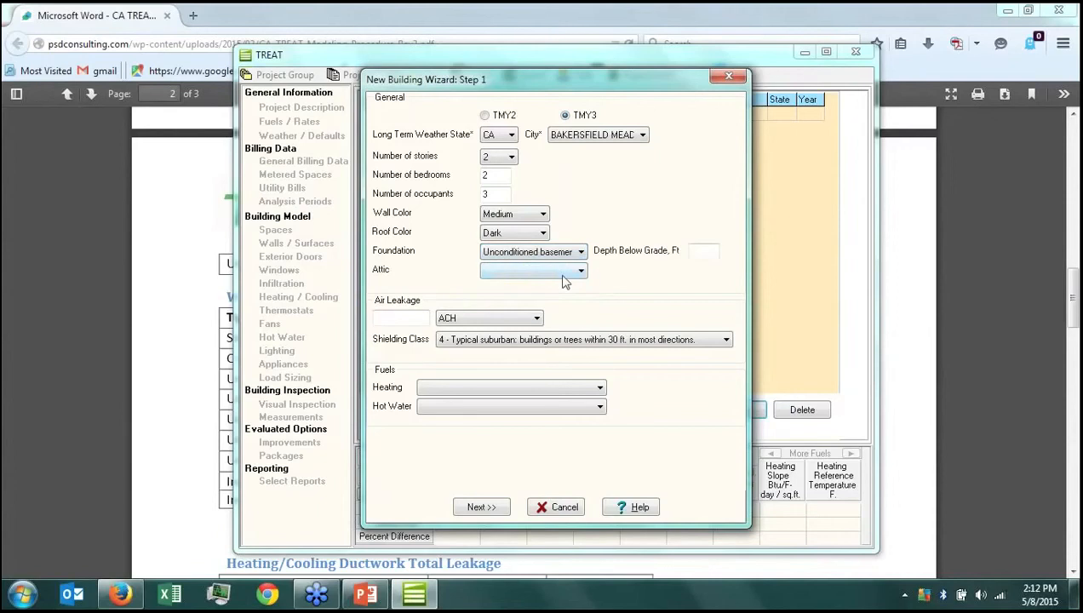
{"action": "left_click", "coordinate": [689, 252]}
{"action": "left_click", "coordinate": [572, 257]}
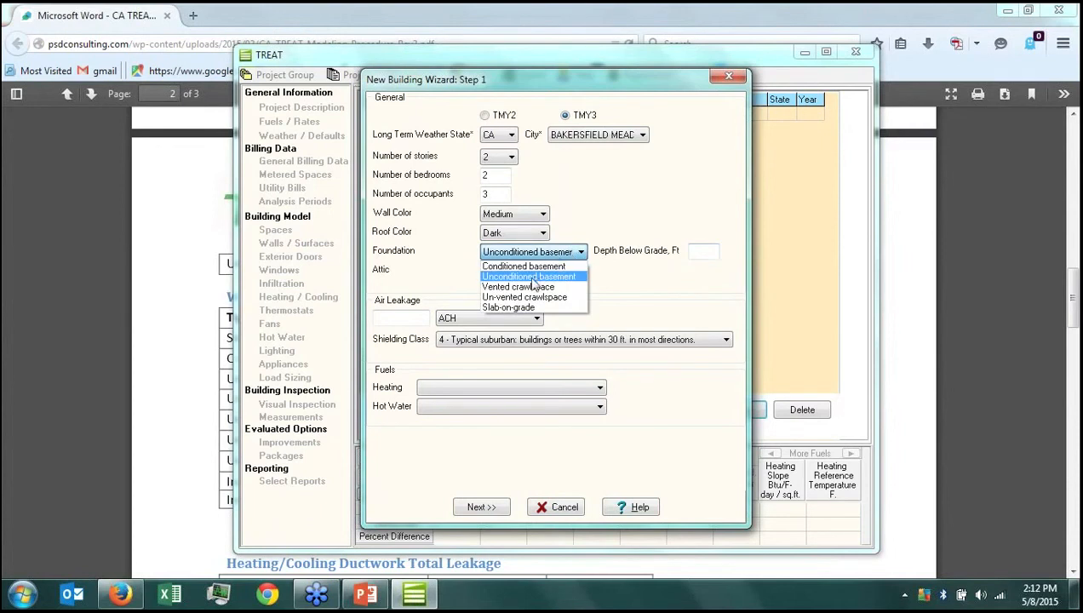
{"action": "left_click", "coordinate": [523, 309]}
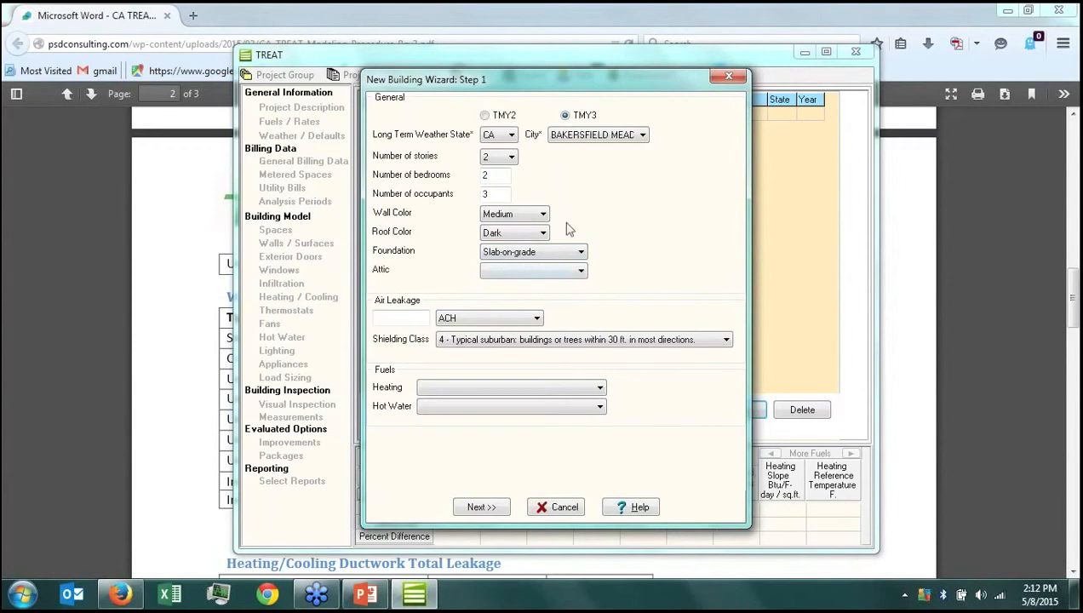
Set the attic to Vented and enter an air leakage of 3000 CFM50
{"action": "left_click", "coordinate": [584, 273]}
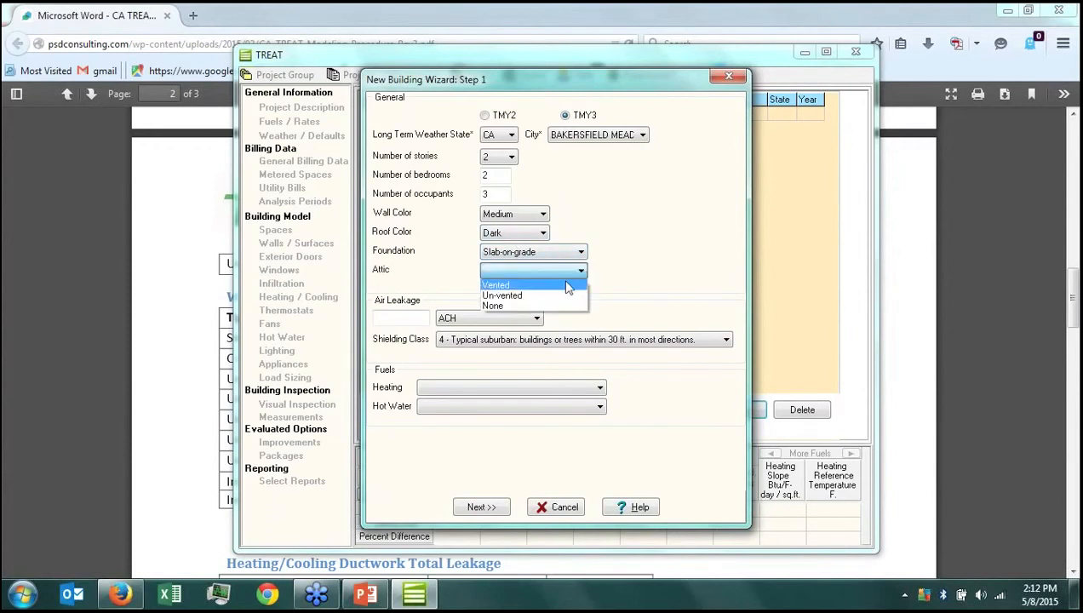
{"action": "left_click", "coordinate": [567, 286]}
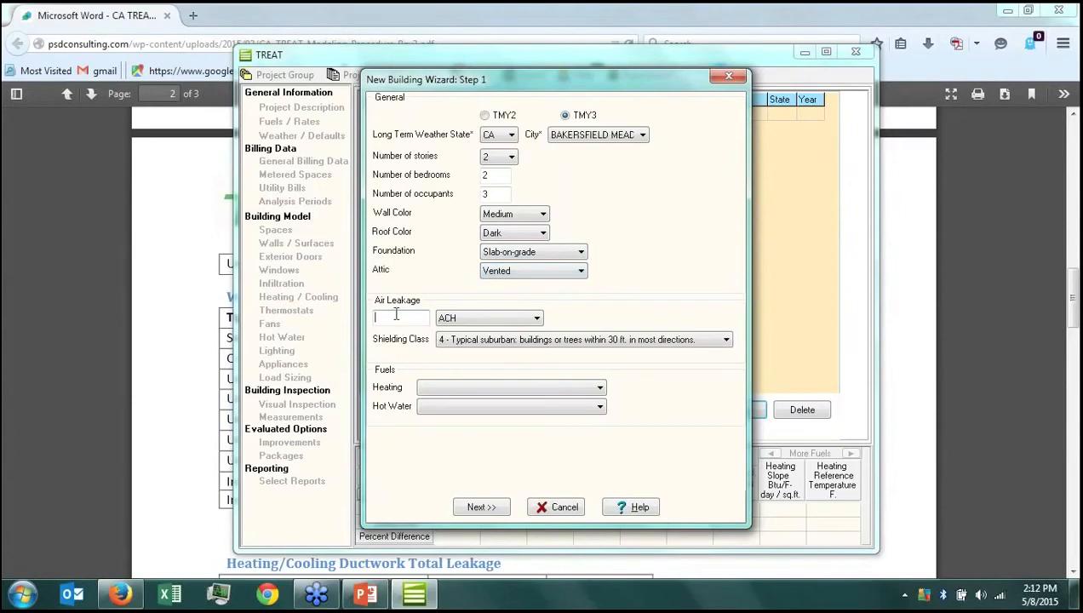
{"action": "left_click", "coordinate": [473, 319]}
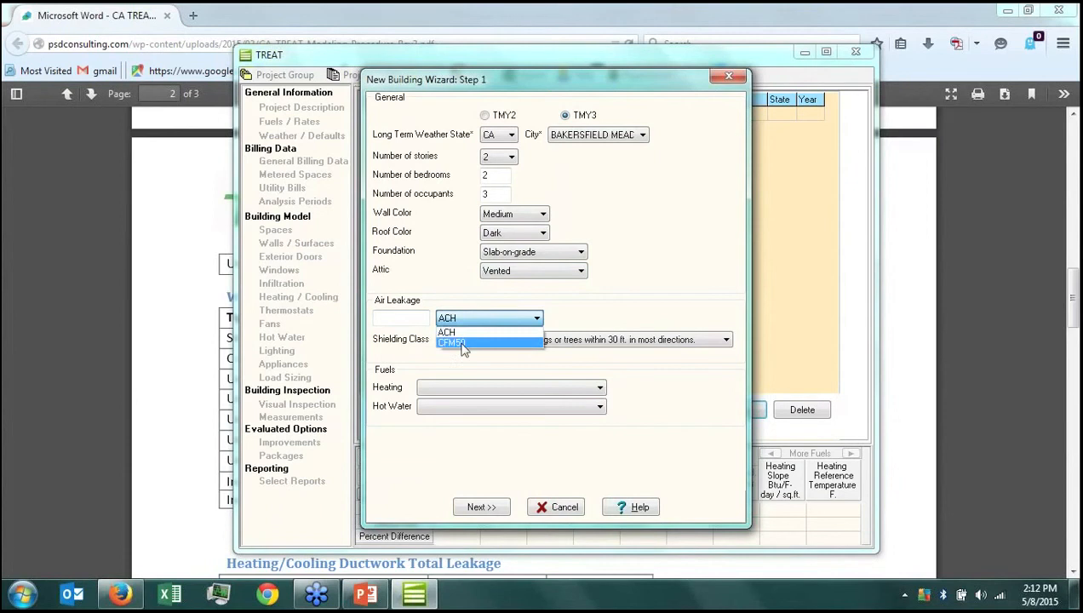
{"action": "left_click", "coordinate": [459, 342]}
{"action": "left_click", "coordinate": [410, 320]}
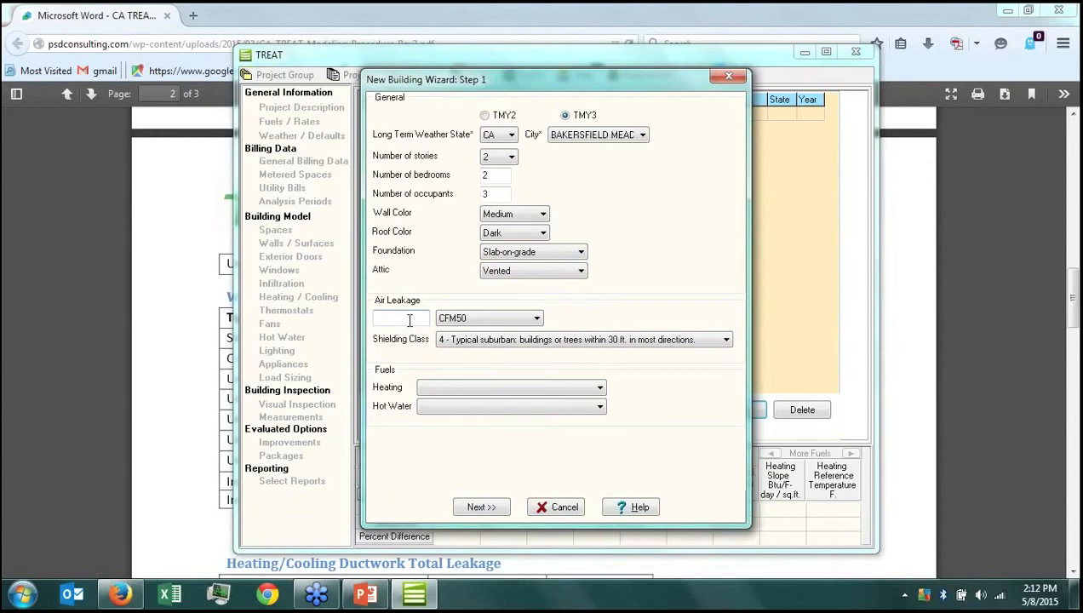
{"action": "type", "text": "3000"}
Choose Natural gas as both the heating and hot water fuel and continue to the wizard's second step
{"action": "left_click", "coordinate": [580, 388]}
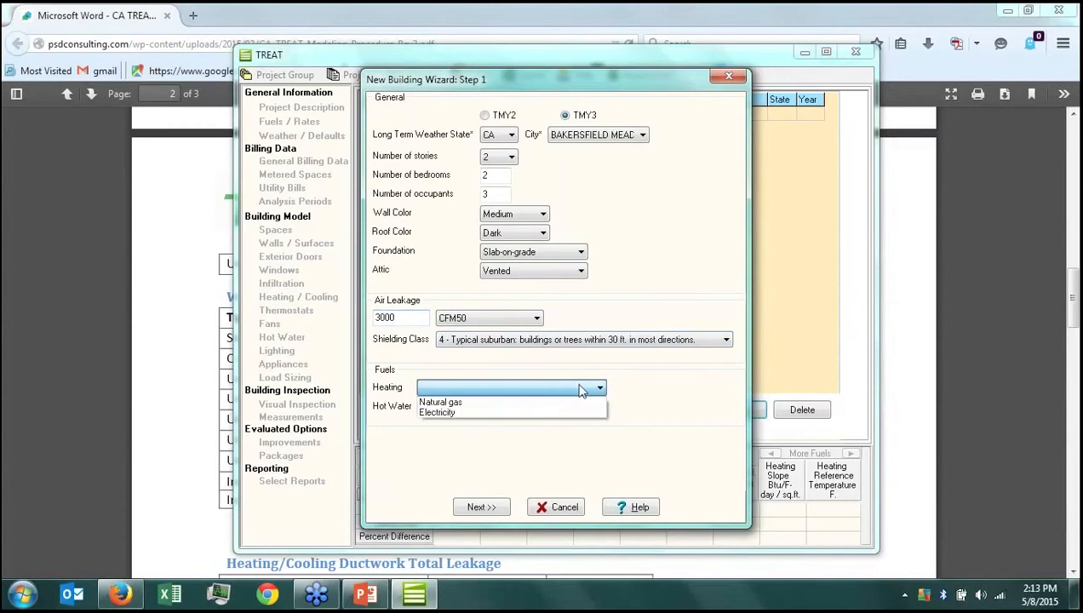
{"action": "left_click", "coordinate": [579, 402]}
{"action": "left_click", "coordinate": [580, 407]}
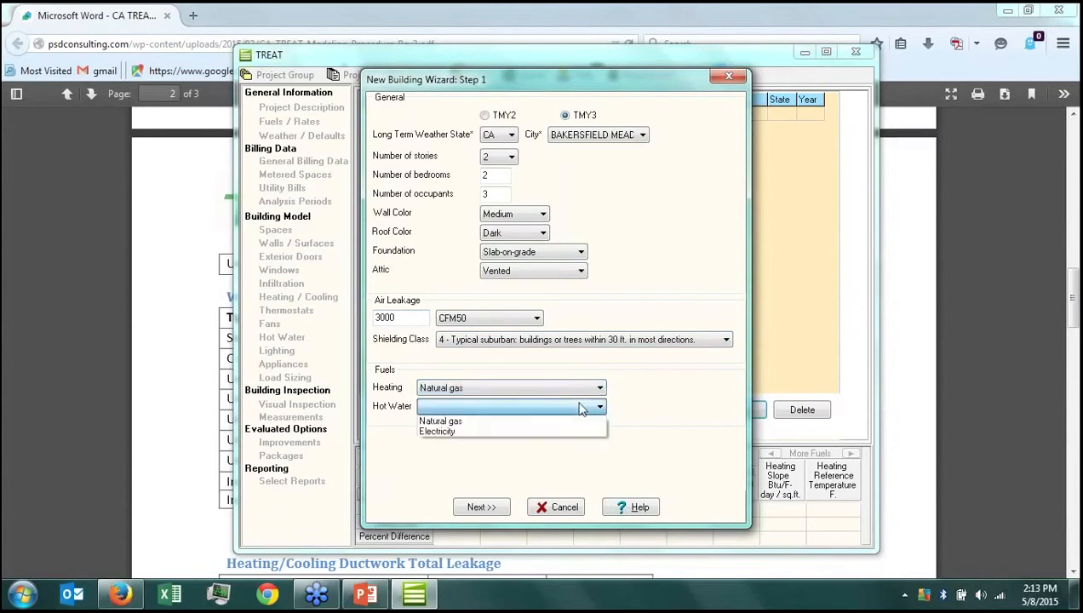
{"action": "left_click", "coordinate": [572, 423]}
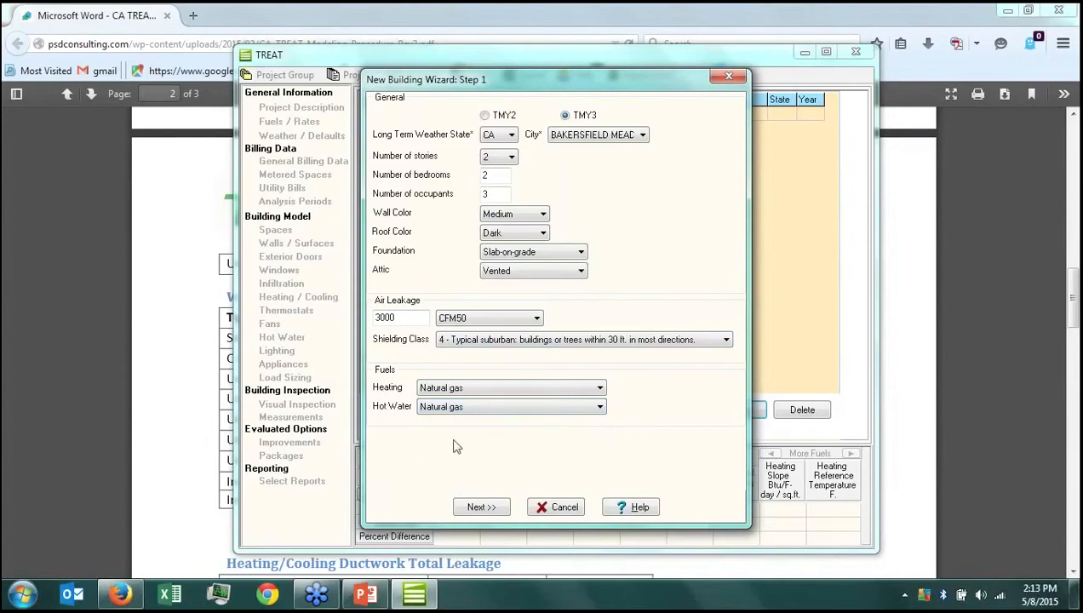
{"action": "left_click", "coordinate": [596, 388]}
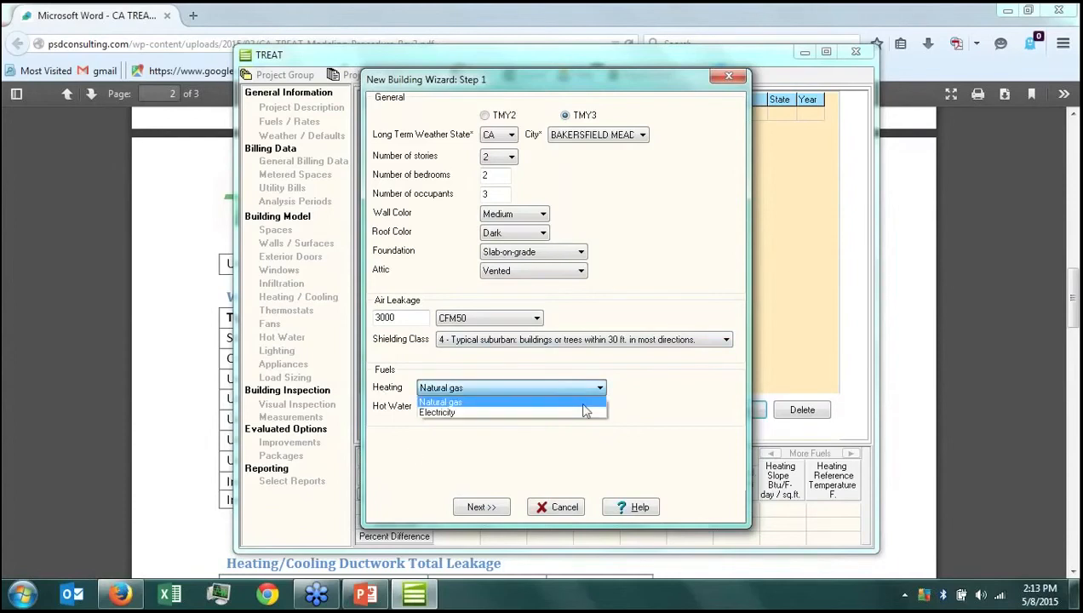
{"action": "left_click", "coordinate": [585, 412]}
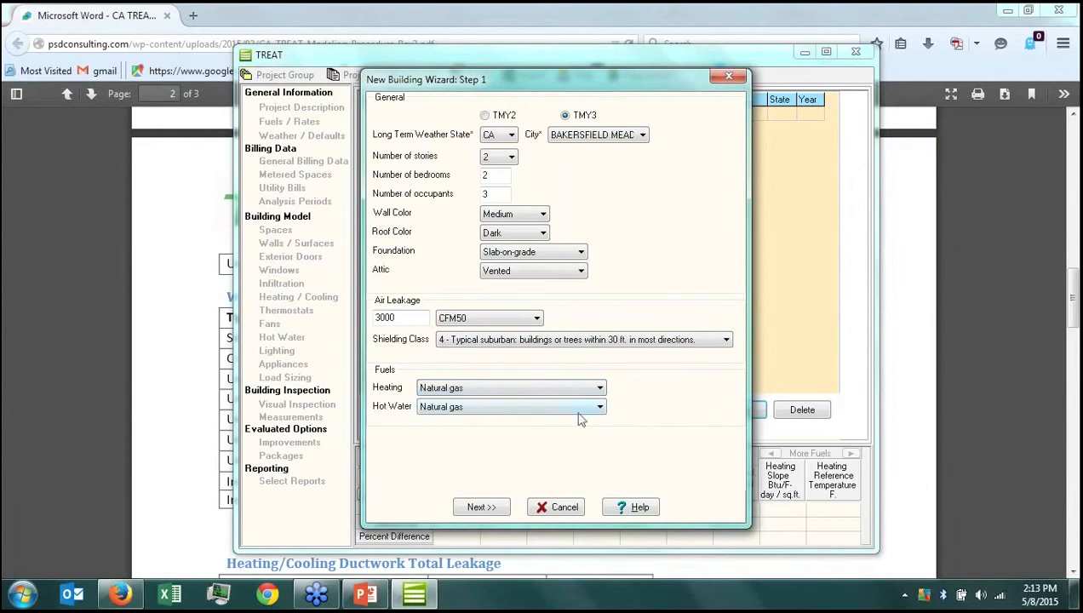
{"action": "left_click", "coordinate": [499, 507]}
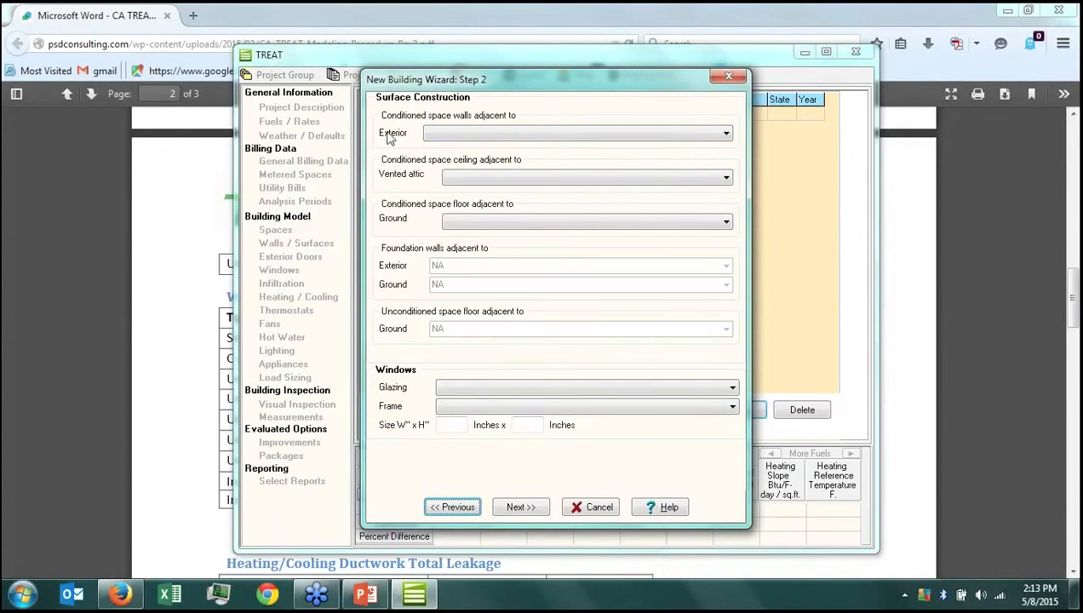
Open the surfaces library for the exterior walls and filter it to Wood 2x4 frames with Fiberglass insulation
{"action": "left_click", "coordinate": [492, 138]}
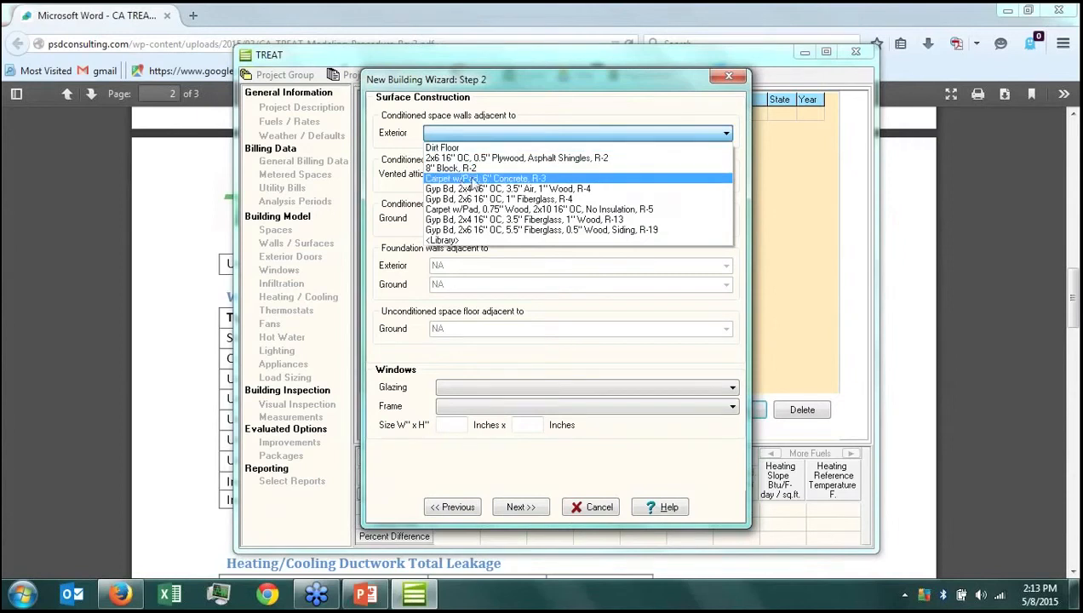
{"action": "left_click", "coordinate": [445, 242]}
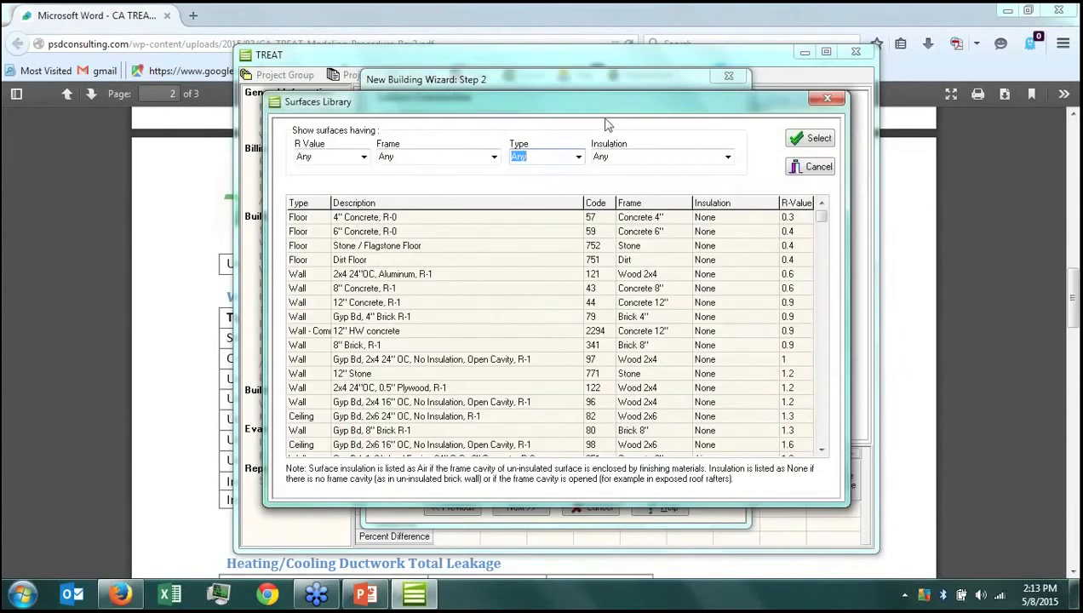
{"action": "left_click", "coordinate": [493, 157]}
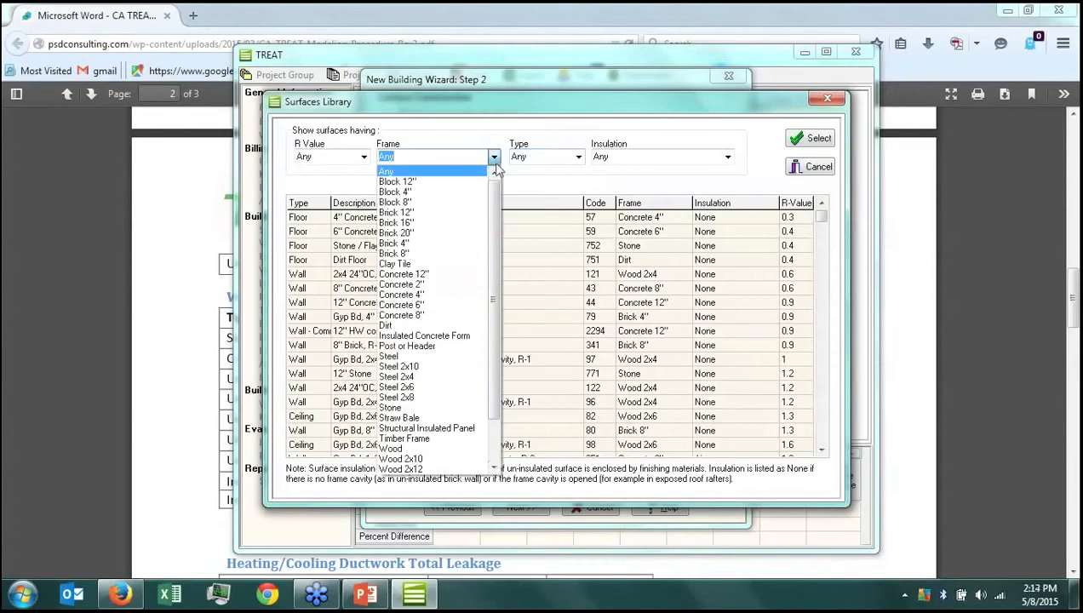
{"action": "left_click_drag", "start_coordinate": [494, 188], "coordinate": [488, 305]}
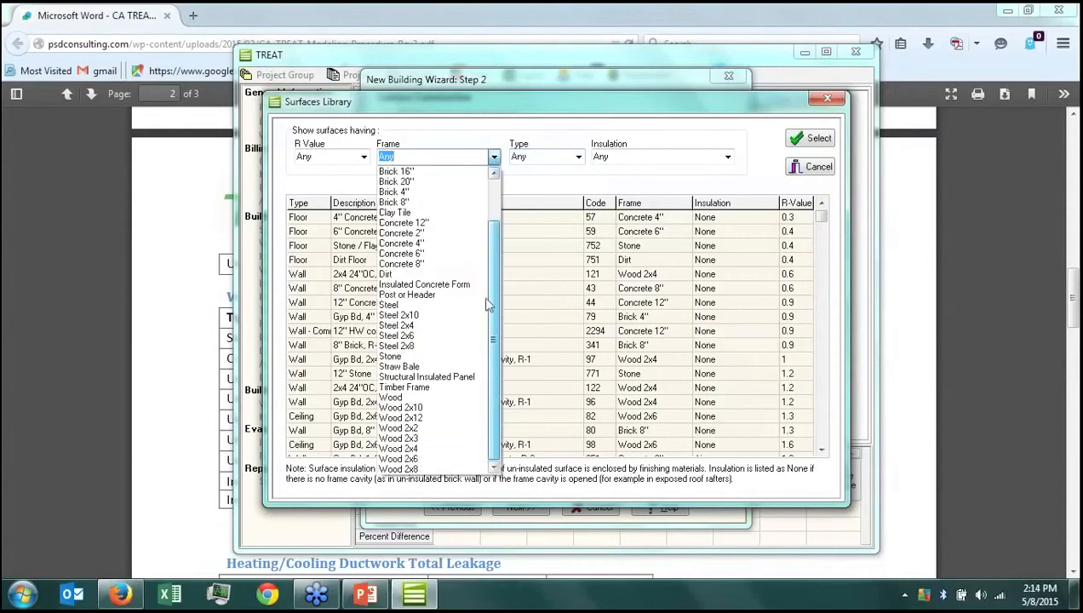
{"action": "left_click", "coordinate": [454, 448]}
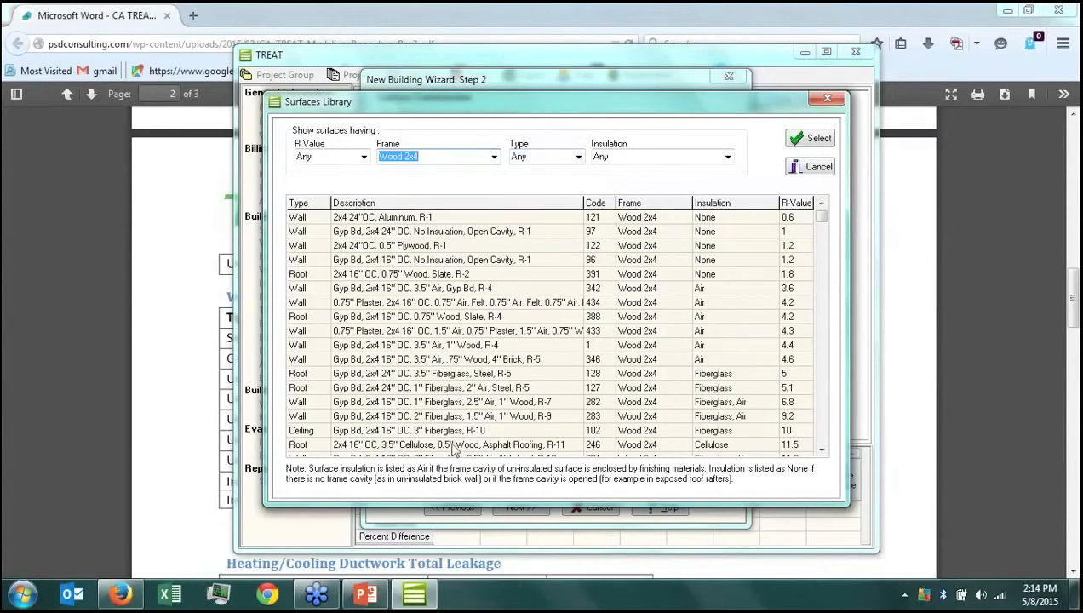
{"action": "left_click", "coordinate": [728, 156]}
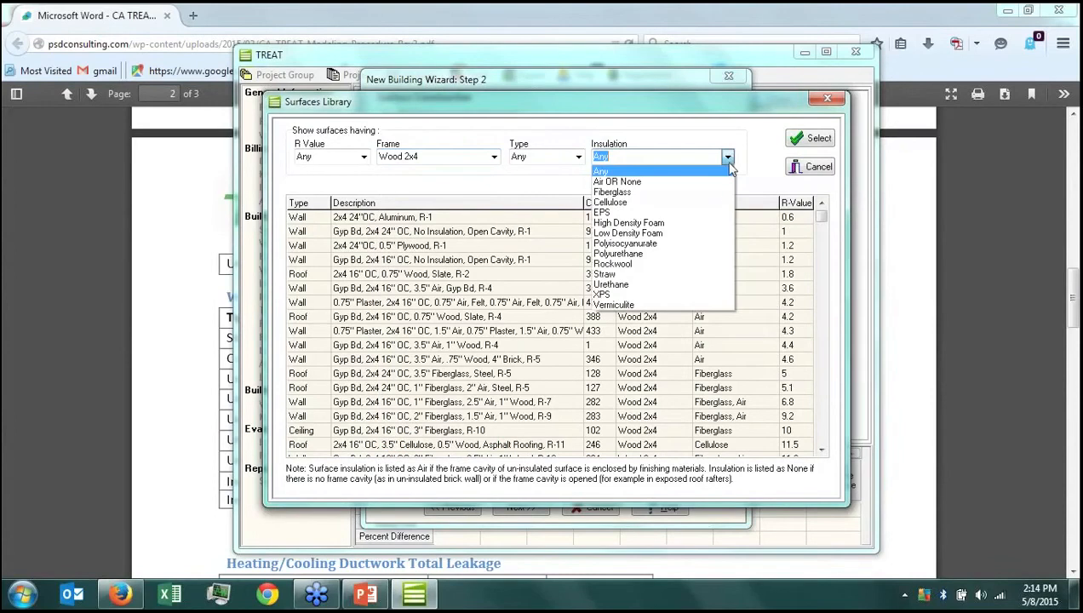
{"action": "left_click", "coordinate": [713, 191]}
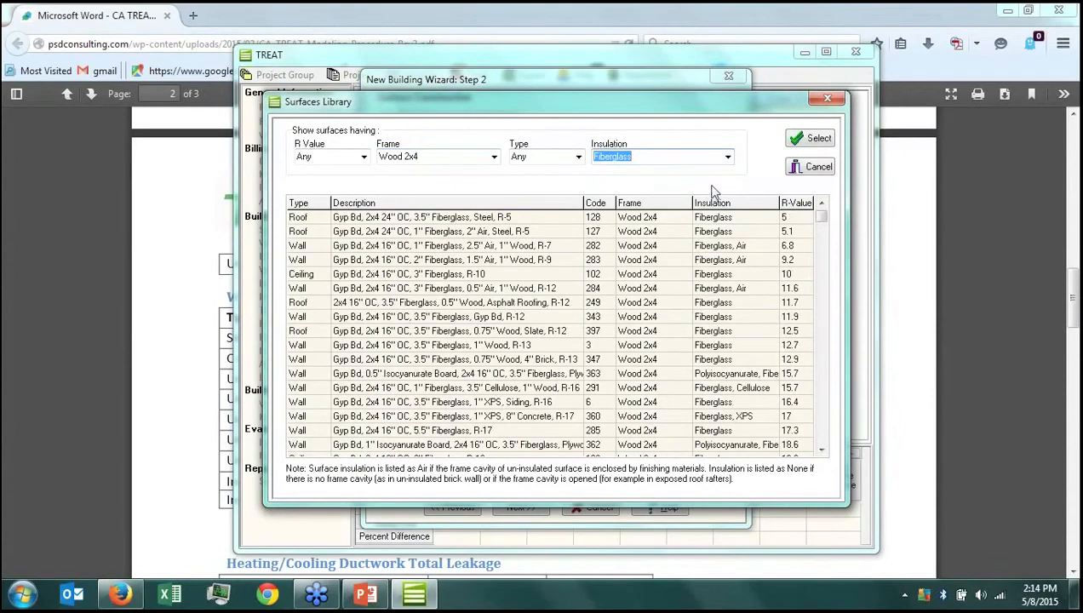
Assign the wall construction Gyp Bd, 2x4 16" OC, 3.5" Fiberglass, 1" Wood, R-13 to the exterior walls
{"action": "left_click", "coordinate": [431, 361]}
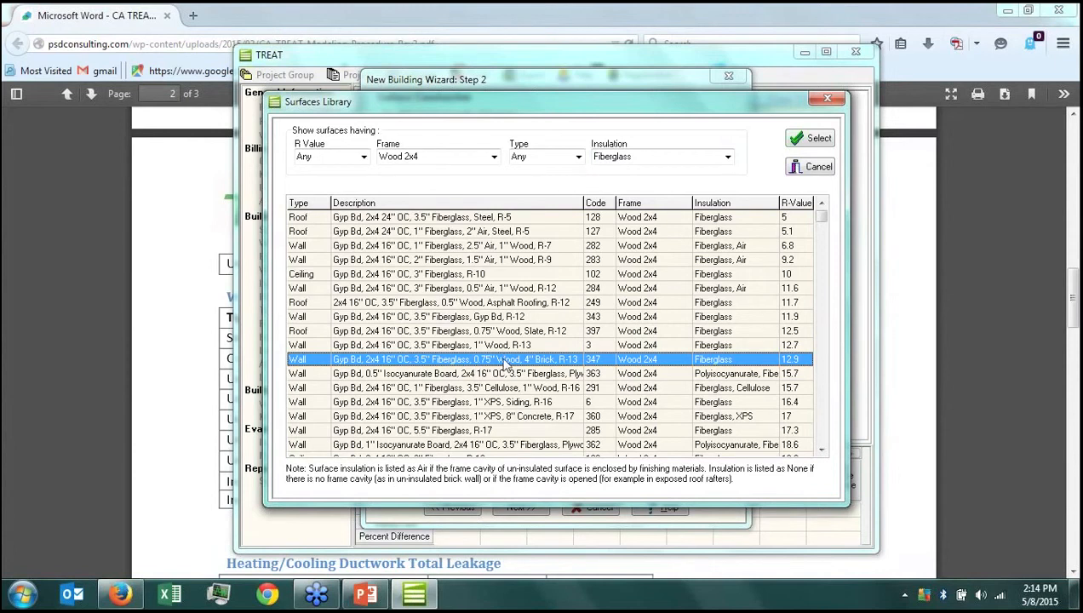
{"action": "left_click", "coordinate": [492, 346]}
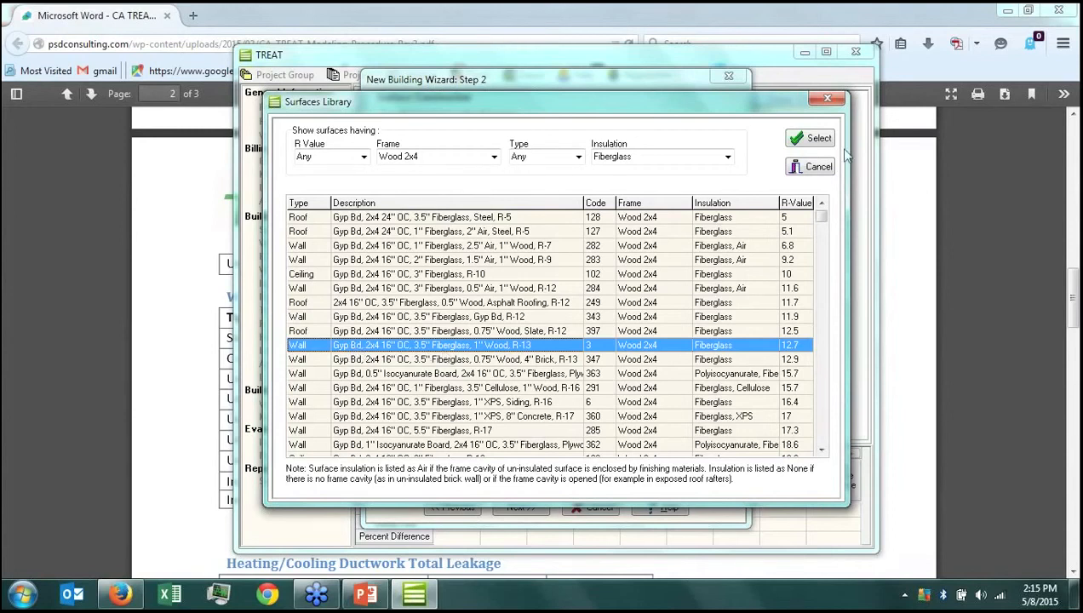
{"action": "left_click", "coordinate": [810, 138]}
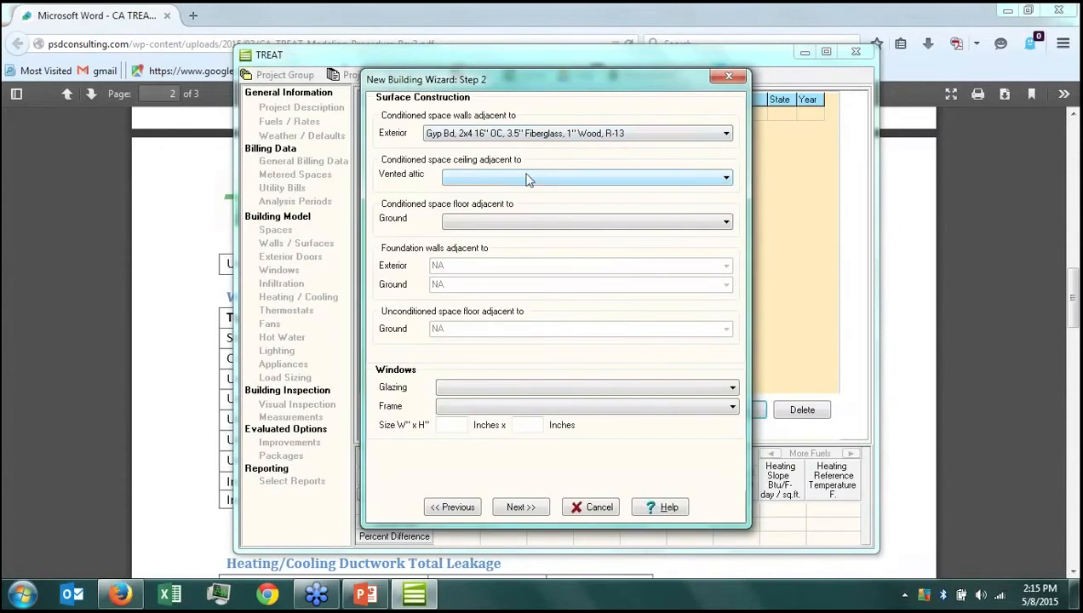
Open the surfaces library for the vented attic ceiling, filter it to Wood 2x6 frames, and browse the constructions
{"action": "left_click", "coordinate": [448, 177]}
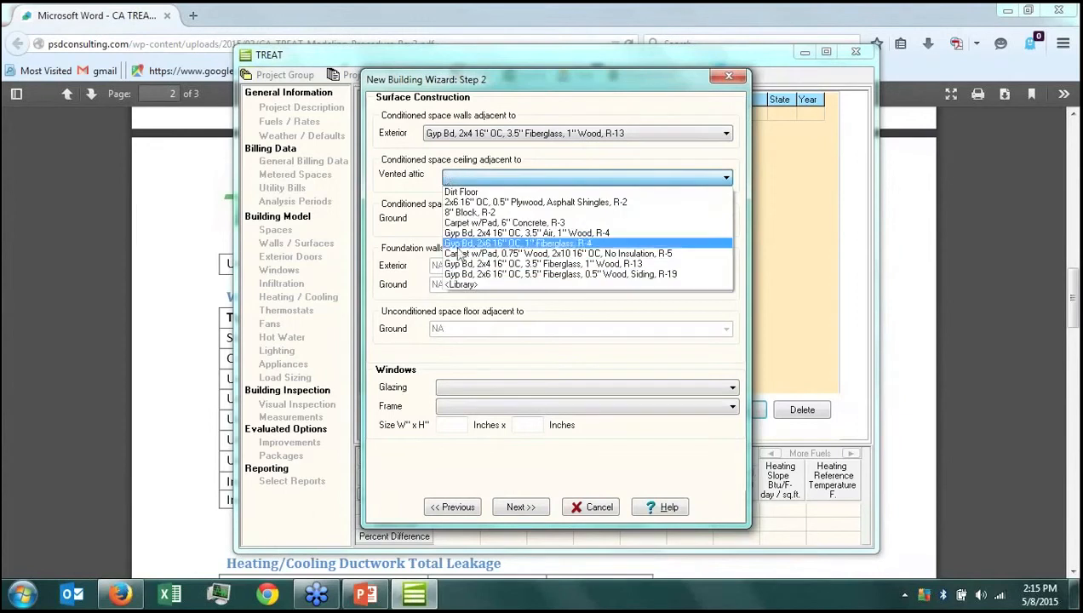
{"action": "left_click", "coordinate": [477, 288]}
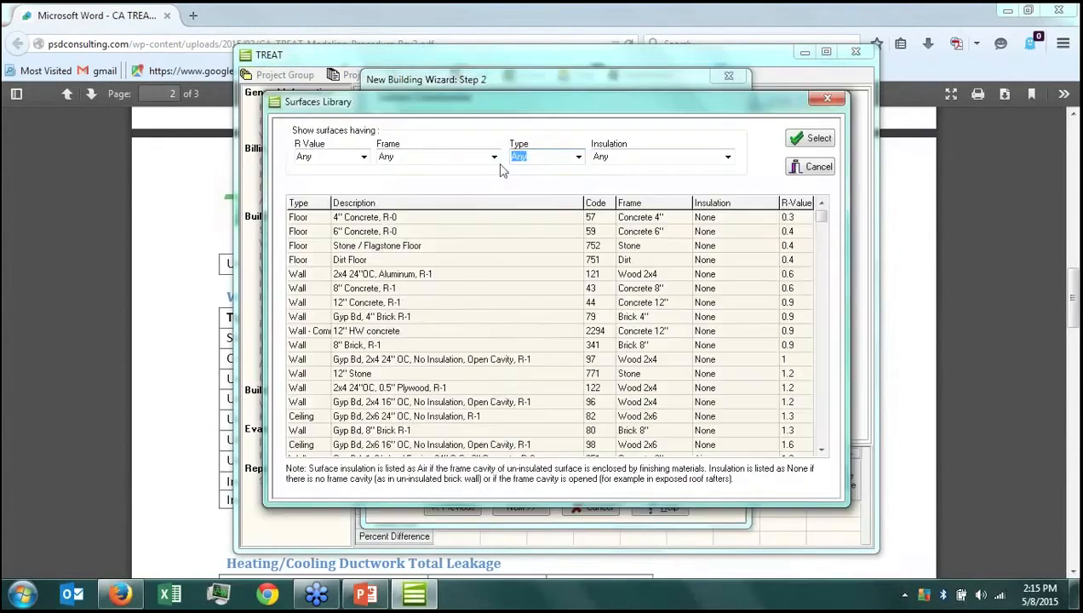
{"action": "left_click", "coordinate": [494, 158]}
{"action": "scroll", "coordinate": [491, 275], "scroll_direction": "down", "scroll_amount": 2}
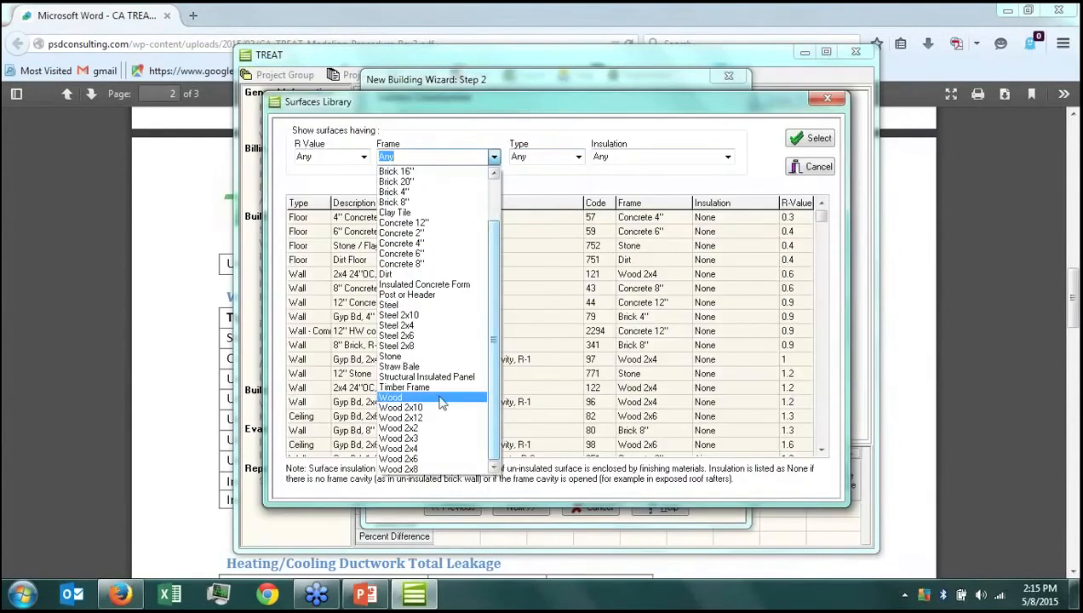
{"action": "left_click", "coordinate": [428, 460]}
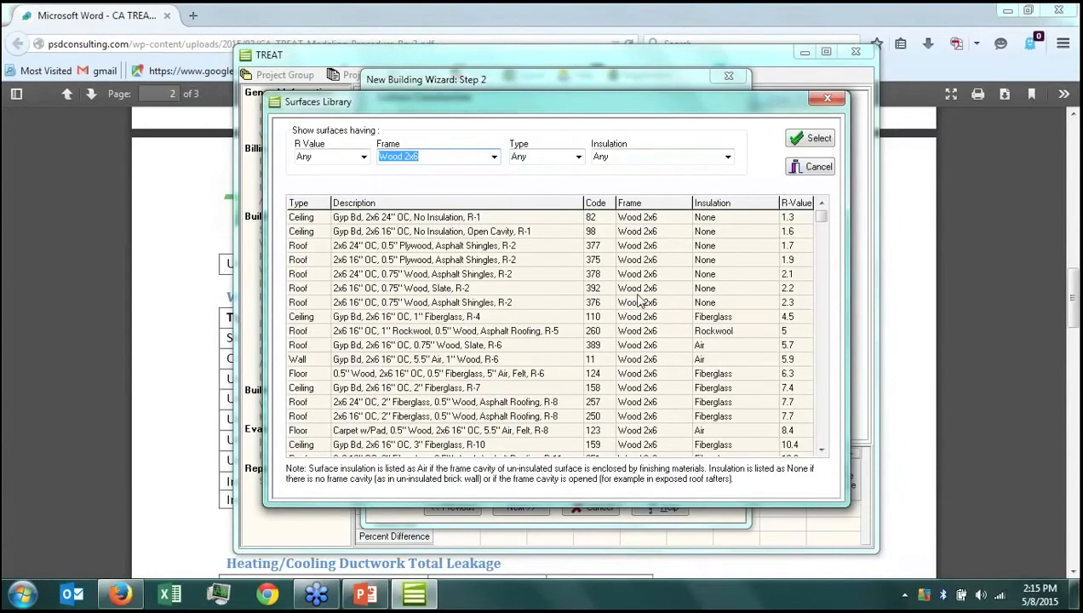
{"action": "left_click", "coordinate": [822, 449]}
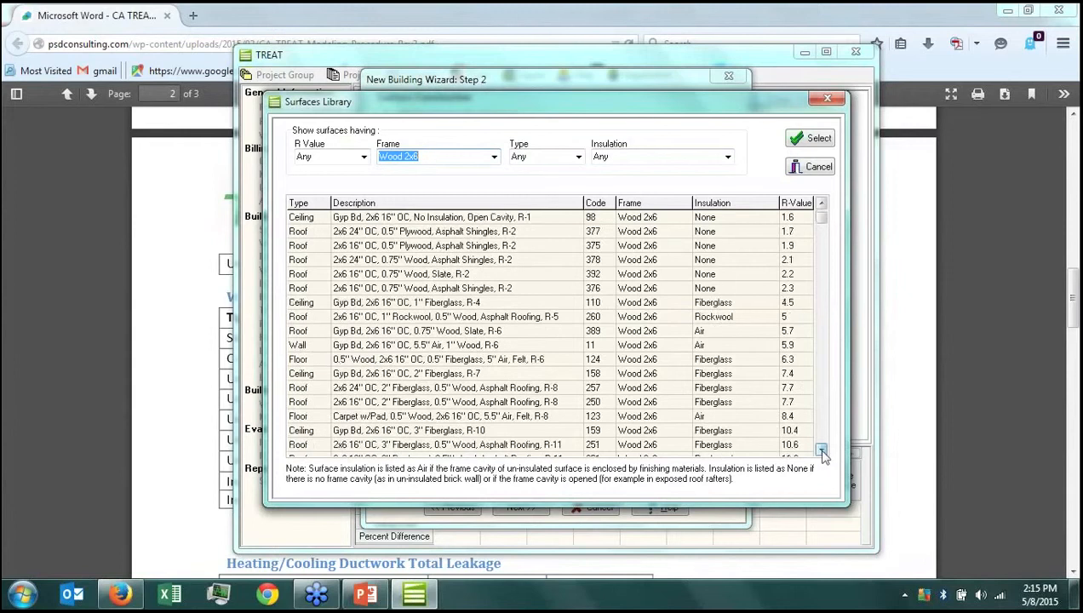
{"action": "left_click", "coordinate": [823, 451]}
{"action": "left_click", "coordinate": [823, 450]}
{"action": "left_click", "coordinate": [823, 450]}
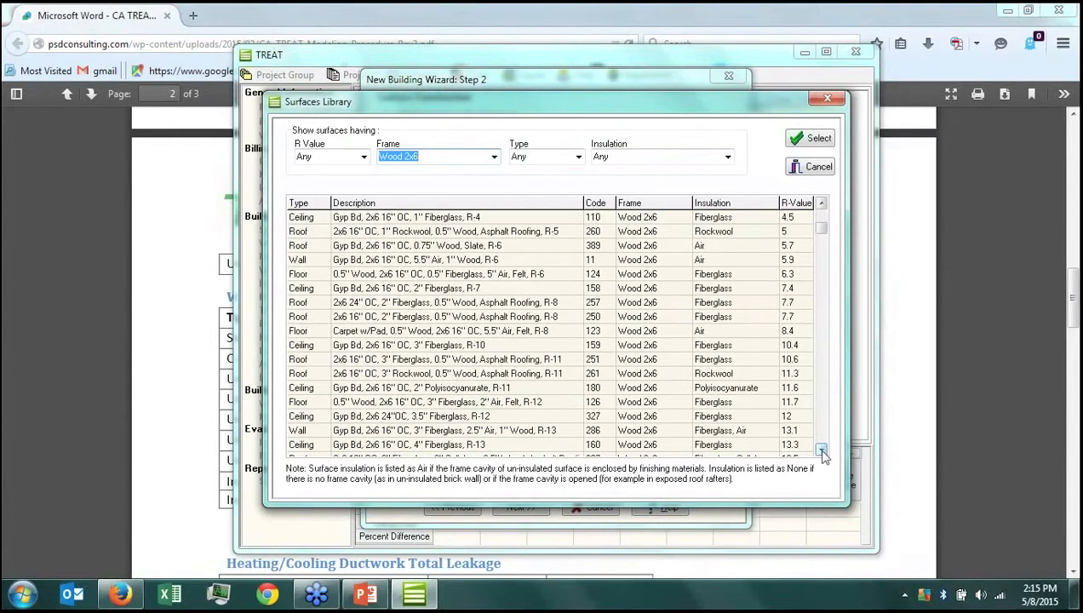
{"action": "left_click", "coordinate": [821, 219]}
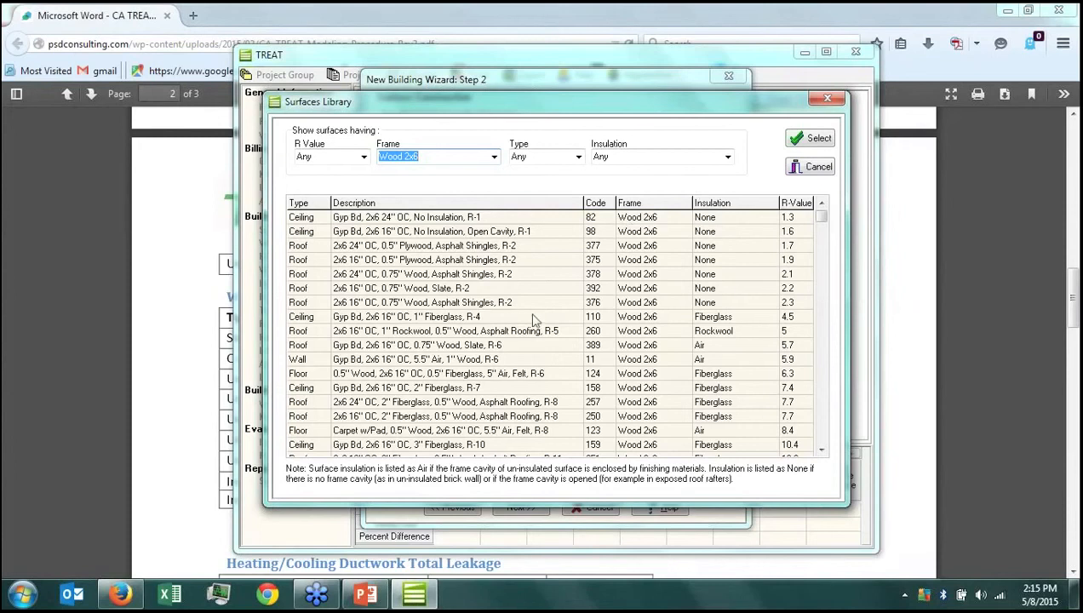
Assign the ceiling construction Gyp Bd, 2x6 16" OC, No Insulation, Open Cavity, R-1 to the vented attic ceiling
{"action": "left_click", "coordinate": [738, 219]}
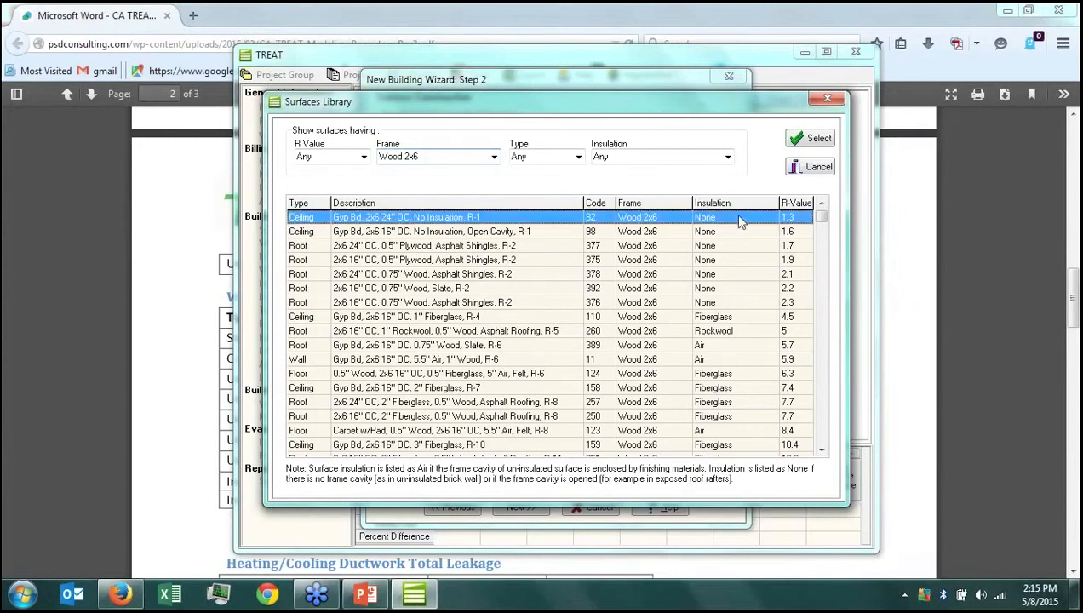
{"action": "left_click", "coordinate": [718, 232]}
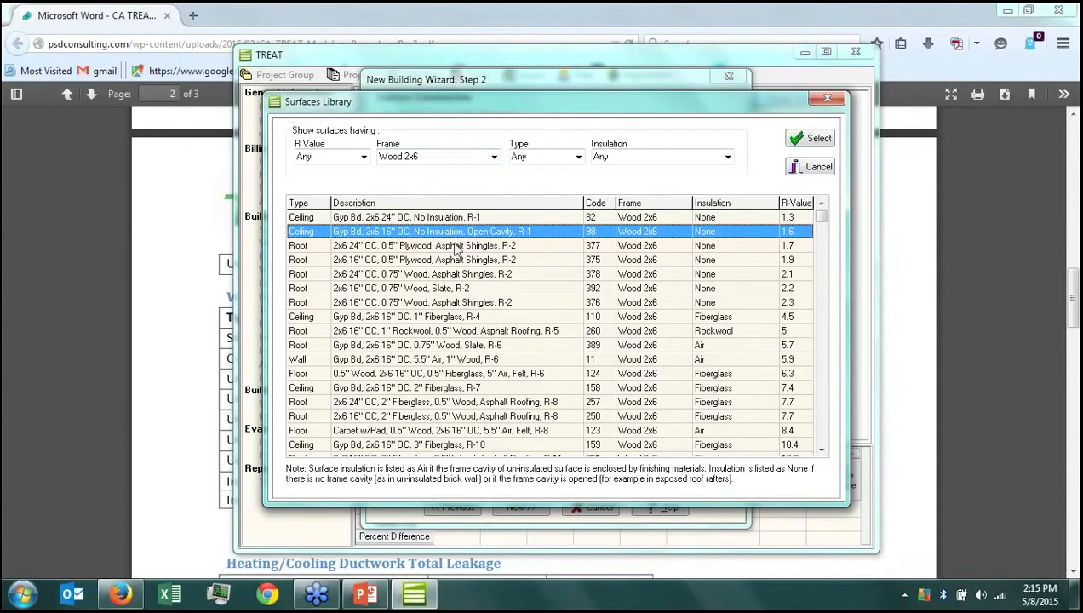
{"action": "left_click", "coordinate": [718, 345]}
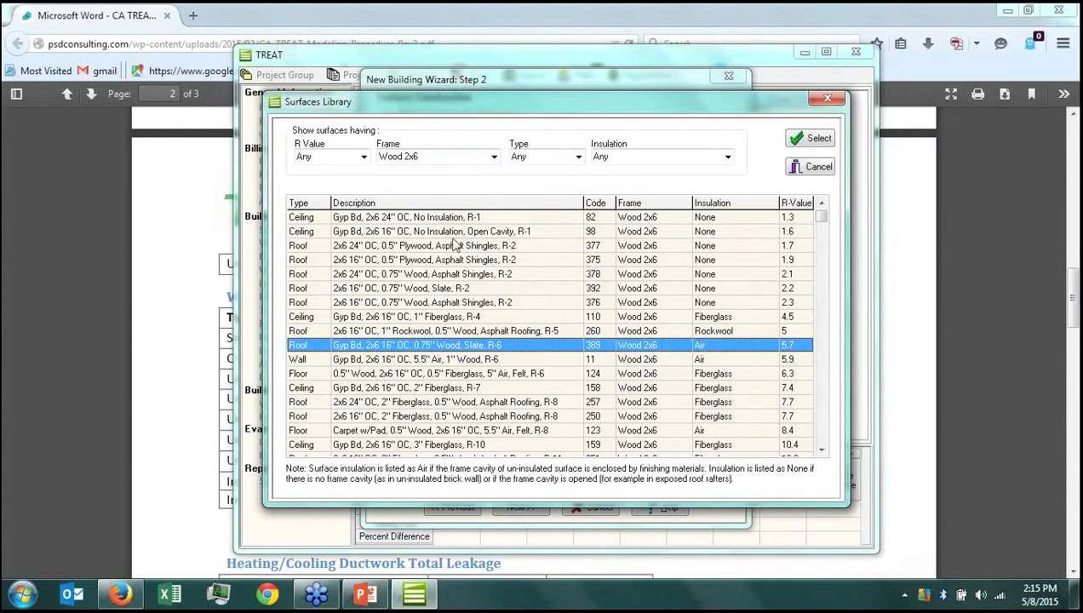
{"action": "left_click", "coordinate": [432, 233]}
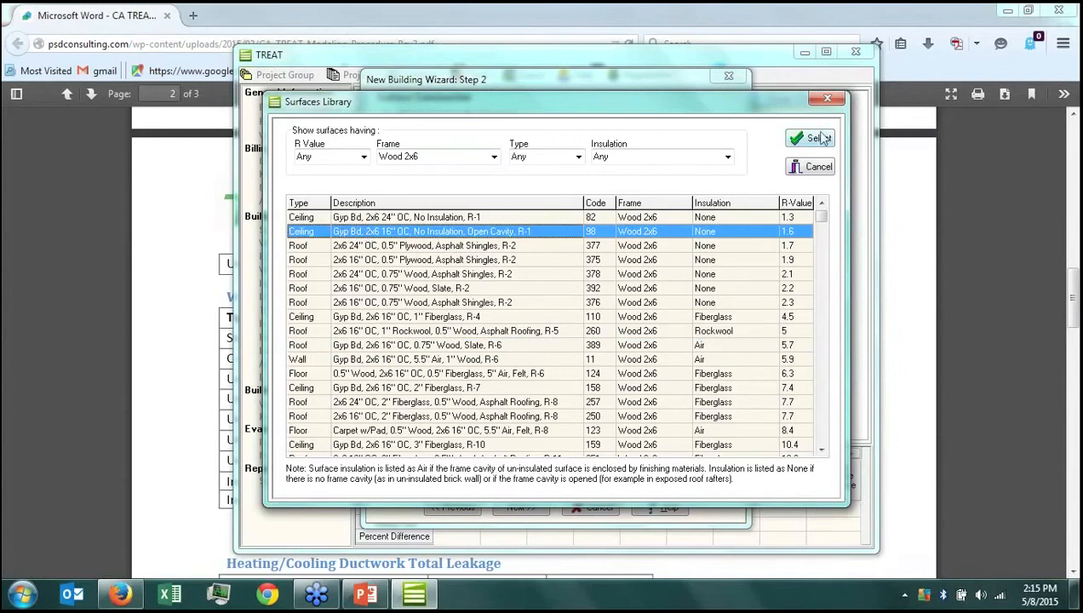
{"action": "left_click", "coordinate": [815, 143]}
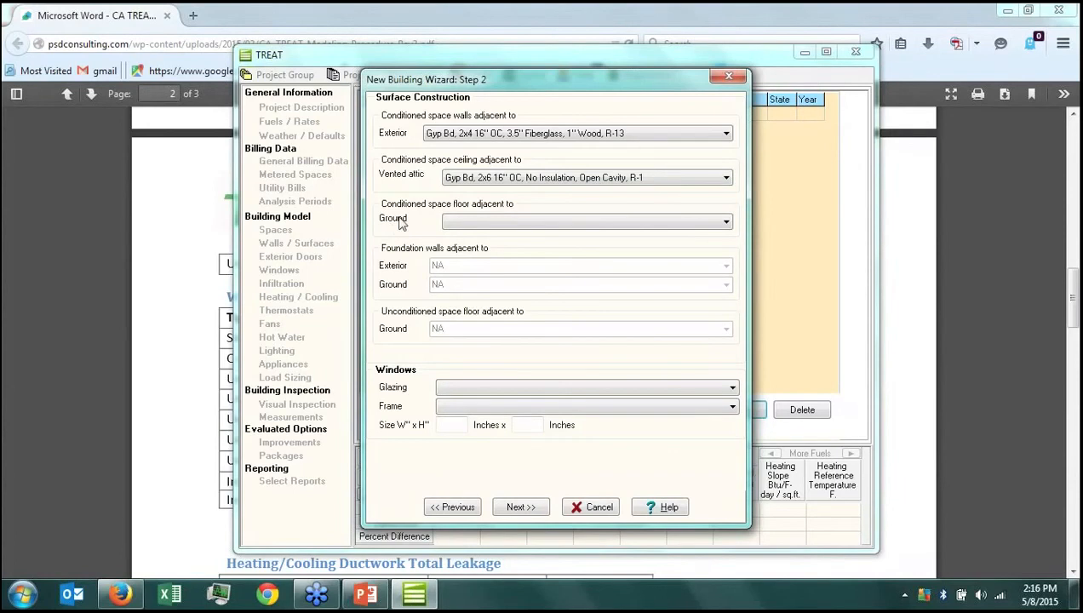
Filter the surfaces library to Concrete 6" frames and assign Carpet w/Pad, 6" Concrete, R-3 to the floor adjacent to ground
{"action": "left_click", "coordinate": [451, 222]}
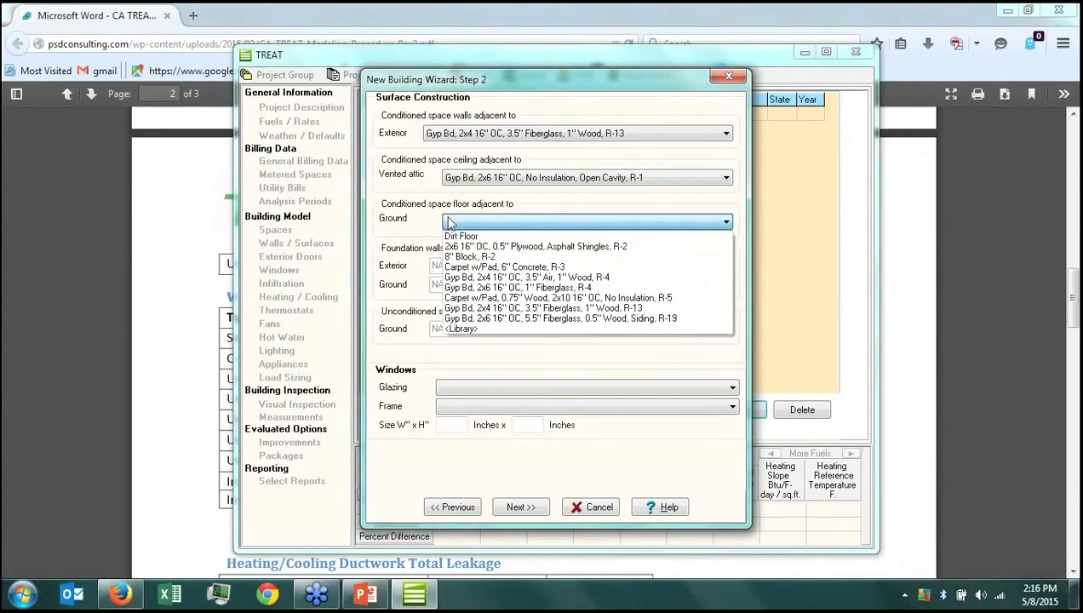
{"action": "left_click", "coordinate": [460, 329]}
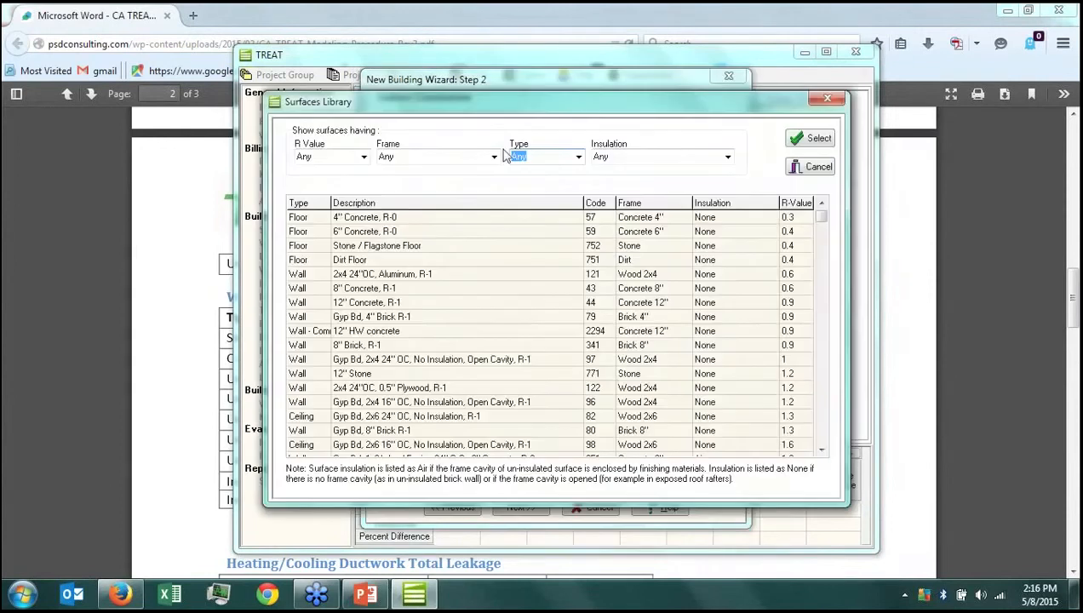
{"action": "left_click", "coordinate": [495, 158]}
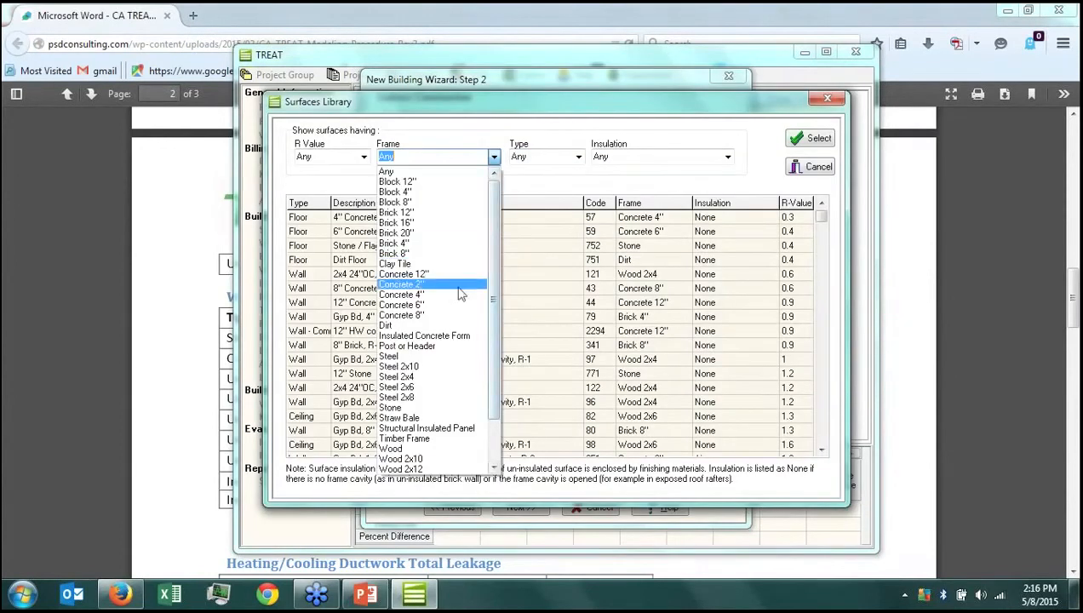
{"action": "left_click", "coordinate": [456, 305]}
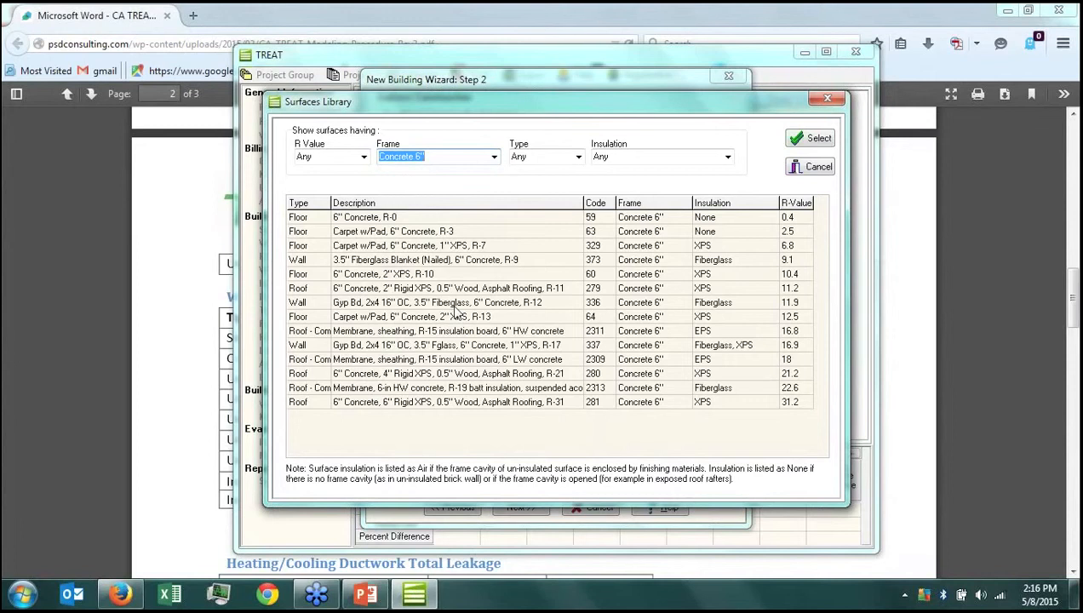
{"action": "left_click", "coordinate": [585, 231]}
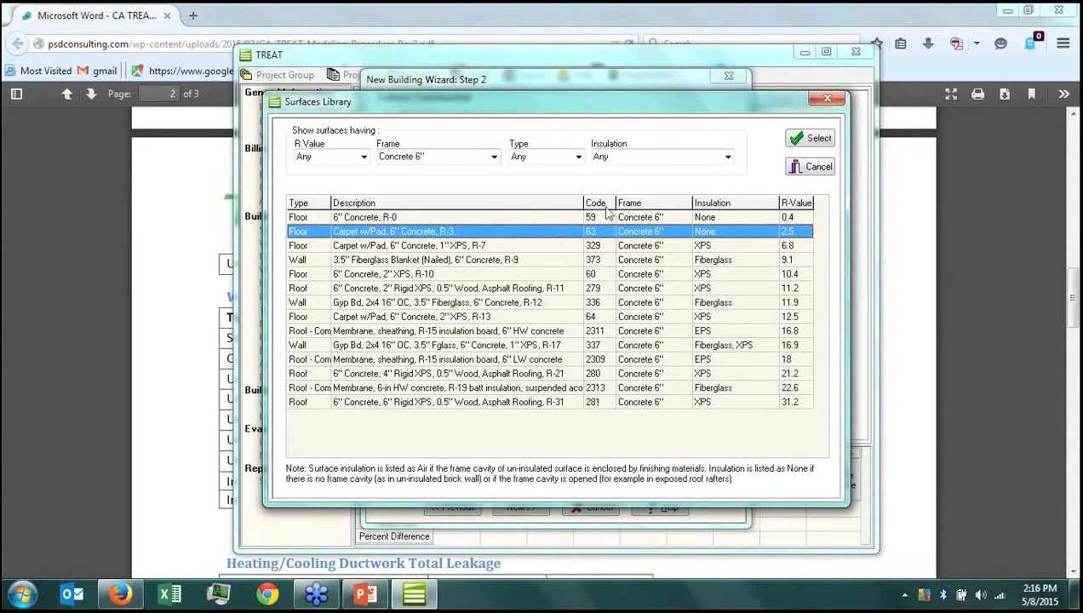
{"action": "left_click", "coordinate": [814, 141]}
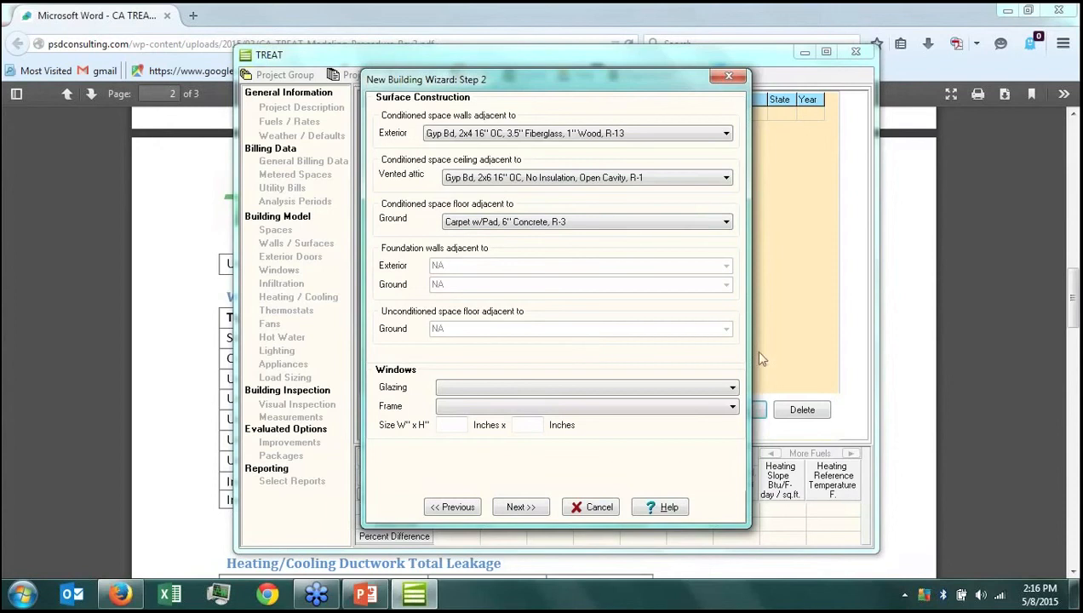
Set the windows to 1/8" single glass, clear, with a Wood/vinyl, Operable frame, and continue to the wizard's third step
{"action": "left_click", "coordinate": [508, 383]}
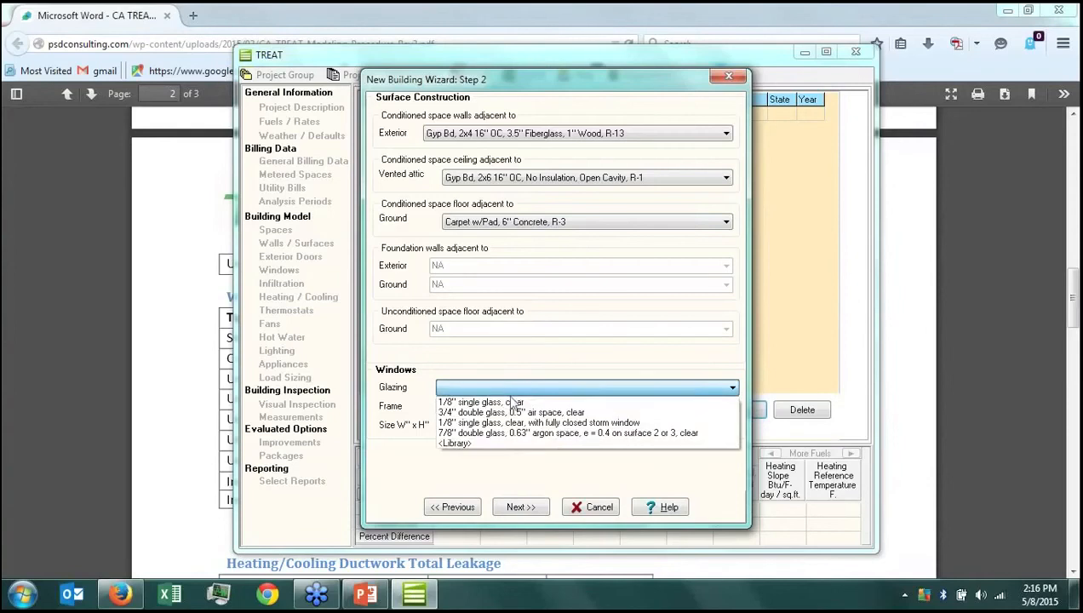
{"action": "left_click", "coordinate": [513, 398]}
{"action": "left_click", "coordinate": [507, 407]}
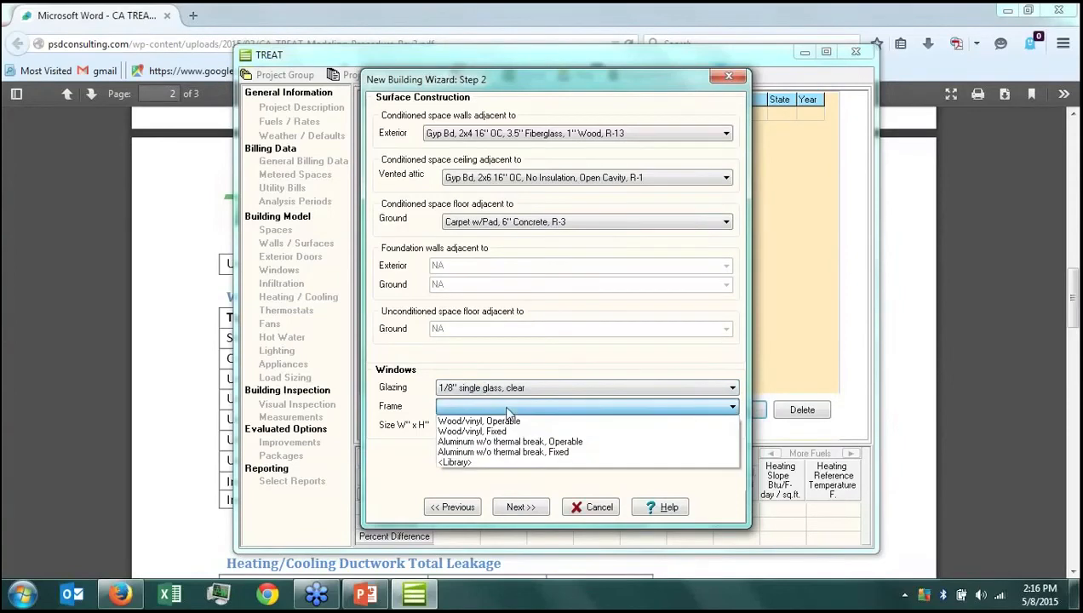
{"action": "left_click", "coordinate": [503, 421]}
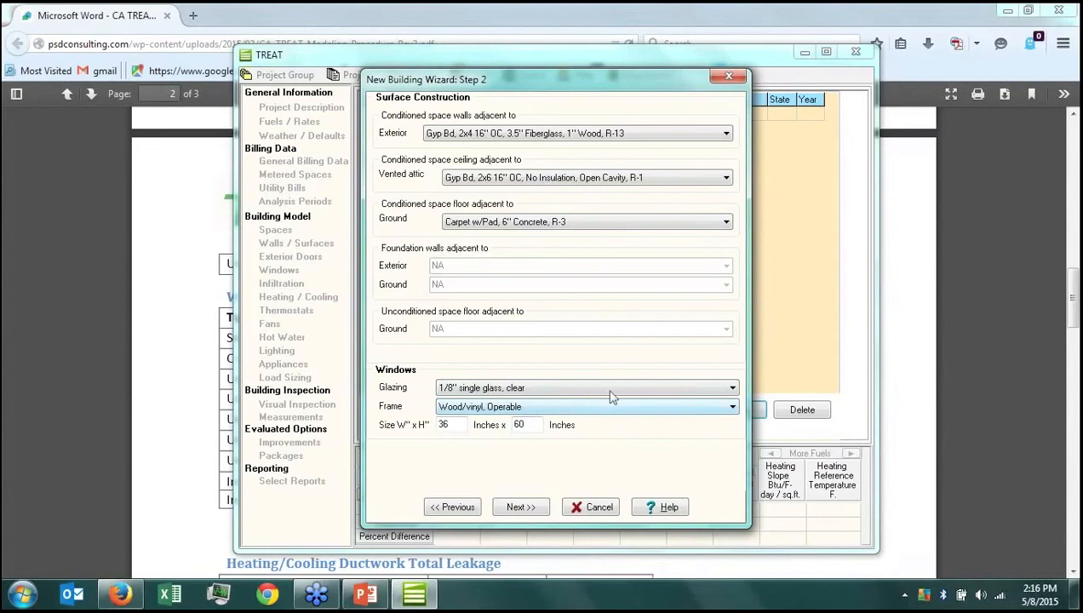
{"action": "left_click", "coordinate": [641, 388]}
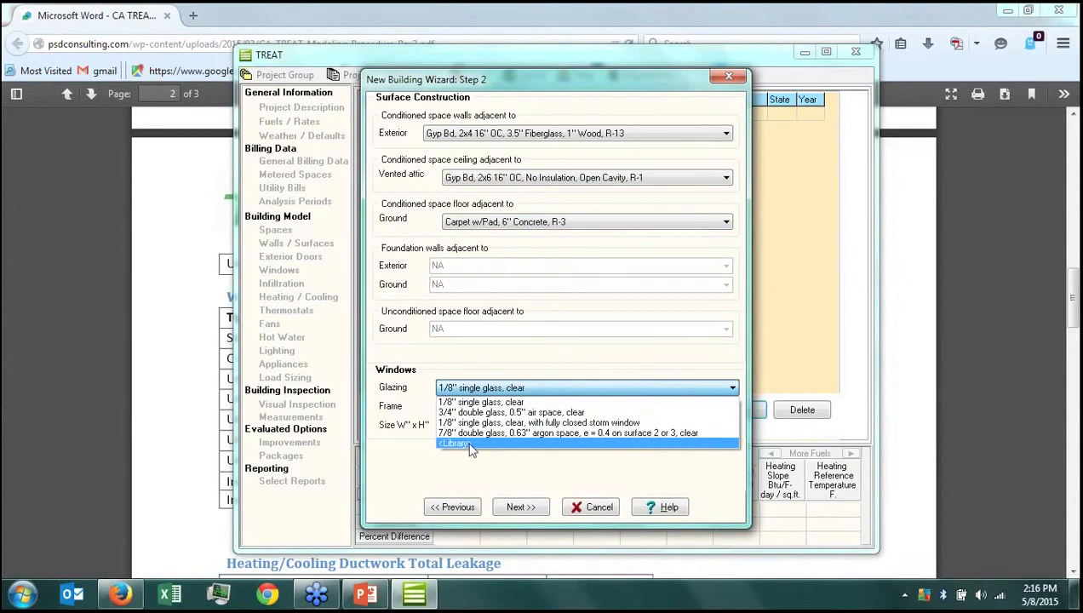
{"action": "left_click", "coordinate": [483, 405]}
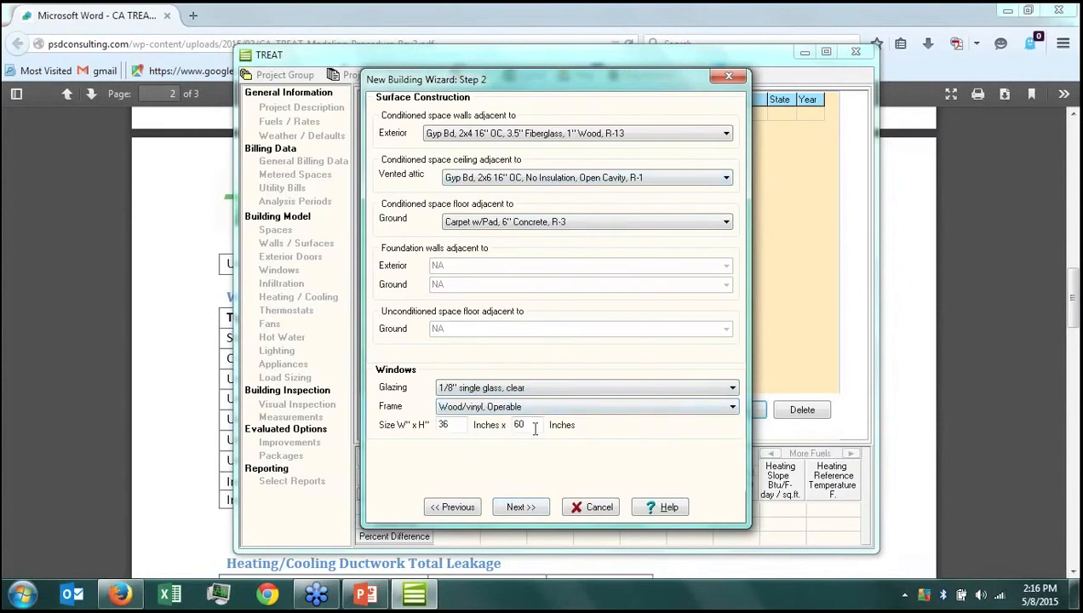
{"action": "left_click", "coordinate": [518, 508]}
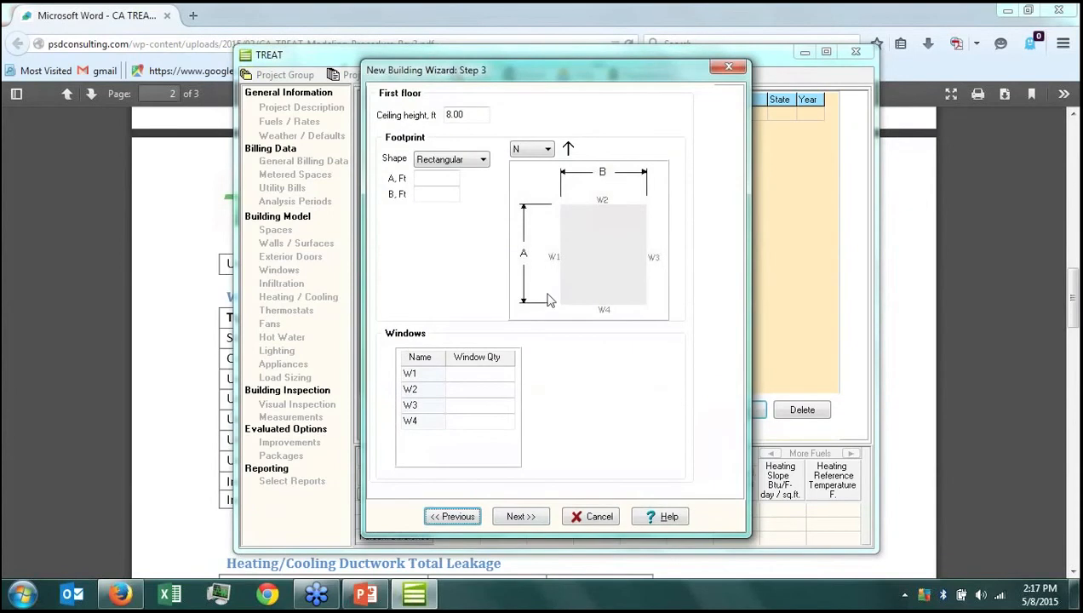
Preview the L-Shaped and T-Shaped footprints for the first floor and return the shape to Rectangular
{"action": "left_click", "coordinate": [477, 162]}
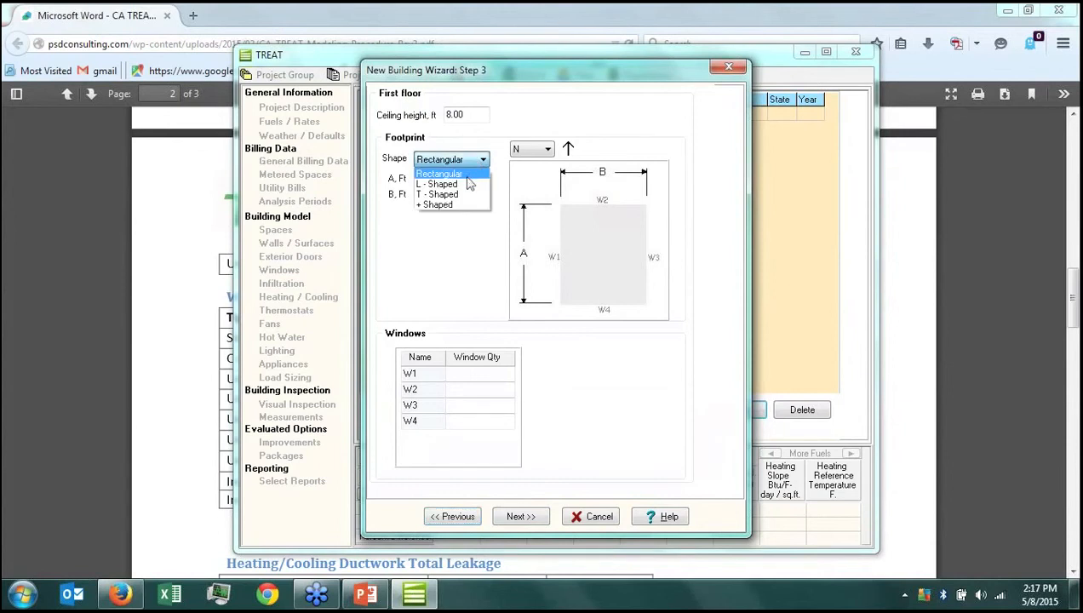
{"action": "left_click", "coordinate": [467, 186]}
{"action": "left_click", "coordinate": [478, 163]}
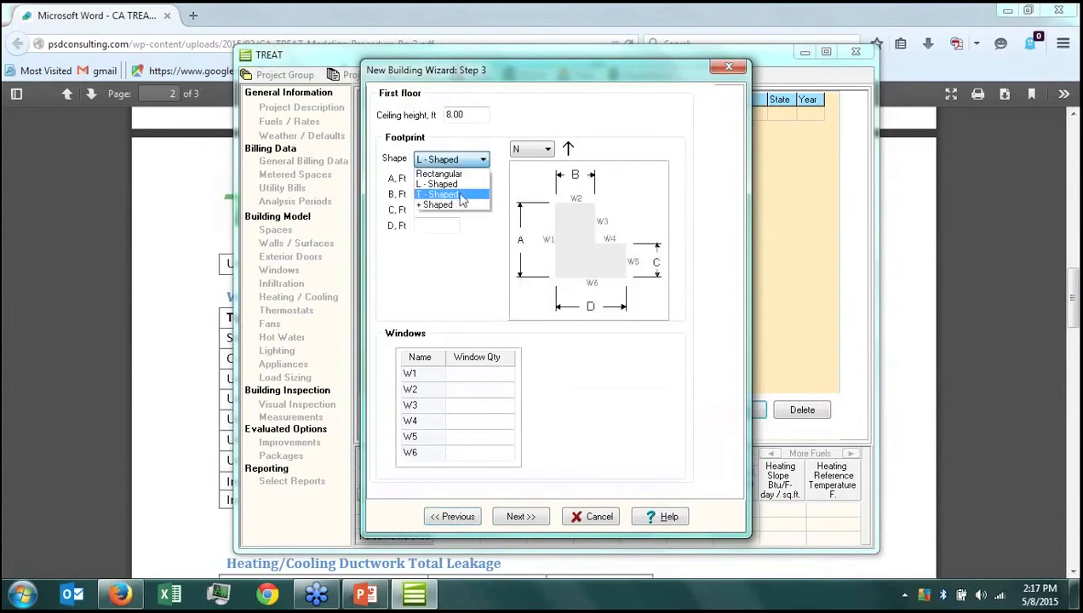
{"action": "left_click", "coordinate": [461, 195]}
{"action": "left_click", "coordinate": [478, 167]}
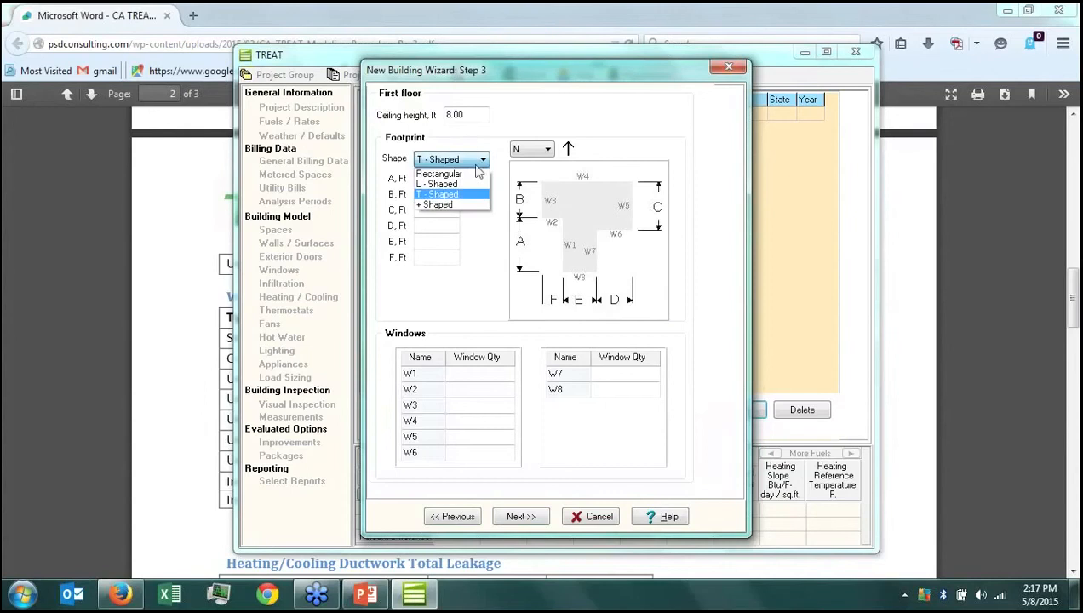
{"action": "left_click", "coordinate": [454, 174]}
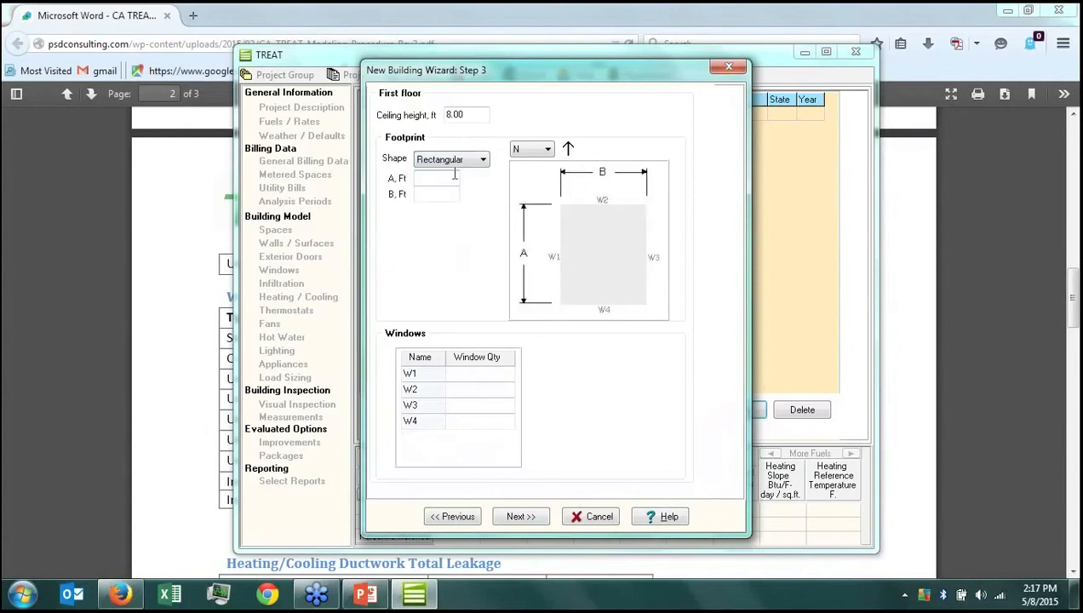
Set the first floor's rectangular footprint to A 38 ft and B 29 ft, keeping the orientation at N
{"action": "left_click", "coordinate": [455, 176]}
{"action": "type", "text": "38"}
{"action": "key", "text": "Tab"}
{"action": "type", "text": "29"}
{"action": "left_click", "coordinate": [547, 150]}
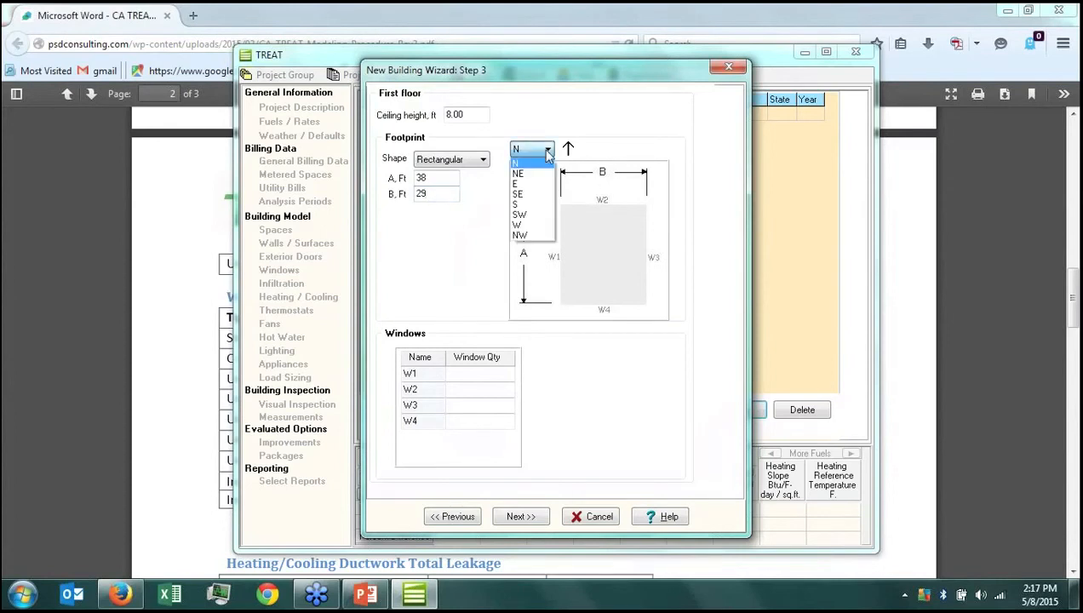
{"action": "left_click", "coordinate": [544, 151]}
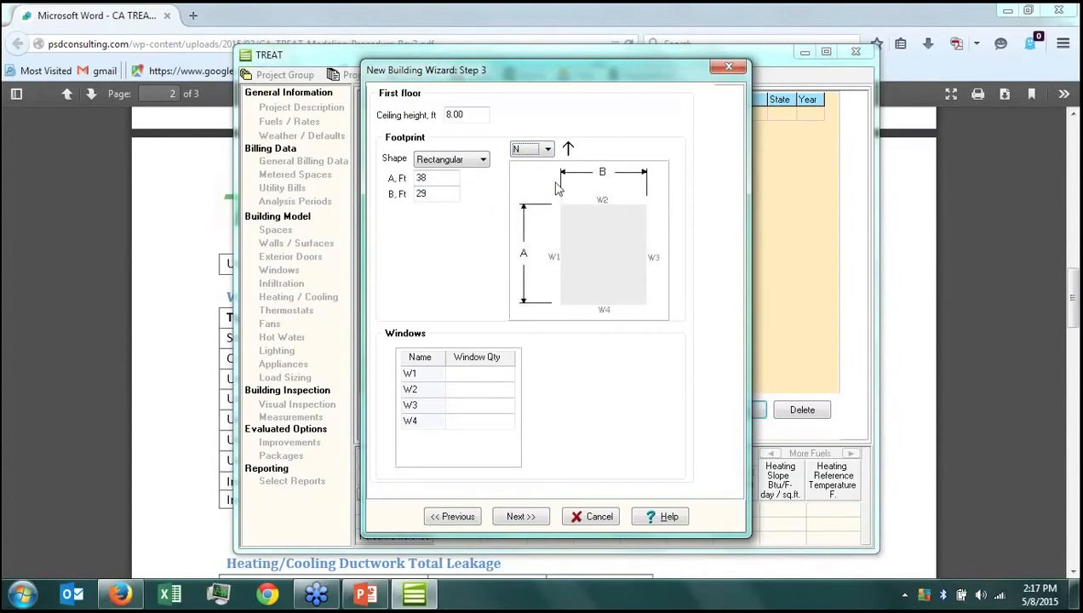
{"action": "left_click", "coordinate": [434, 196]}
{"action": "double_click", "coordinate": [420, 194]}
{"action": "left_click", "coordinate": [422, 195]}
Set the first floor's window quantities to W1 4, W2 2, W3 2 and W4 4, and continue to the second floor
{"action": "left_click", "coordinate": [491, 372]}
{"action": "type", "text": "4"}
{"action": "left_click", "coordinate": [502, 390]}
{"action": "type", "text": "4"}
{"action": "left_click", "coordinate": [470, 406]}
{"action": "type", "text": "4"}
{"action": "left_click", "coordinate": [467, 423]}
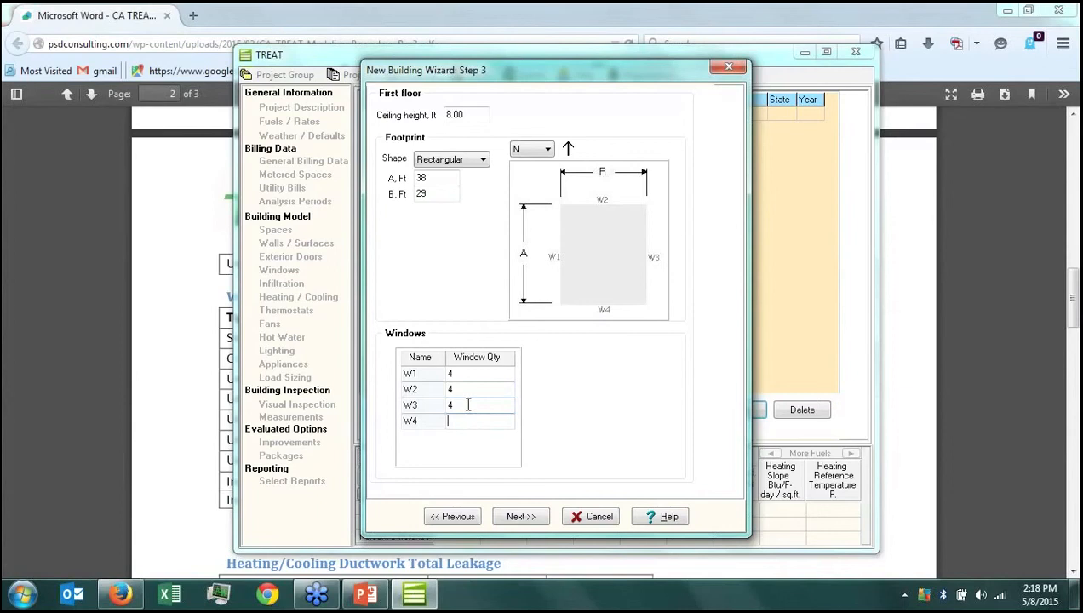
{"action": "left_click", "coordinate": [467, 389]}
{"action": "type", "text": "2"}
{"action": "key", "text": "Down"}
{"action": "type", "text": "2"}
{"action": "key", "text": "Down"}
{"action": "left_click", "coordinate": [515, 517]}
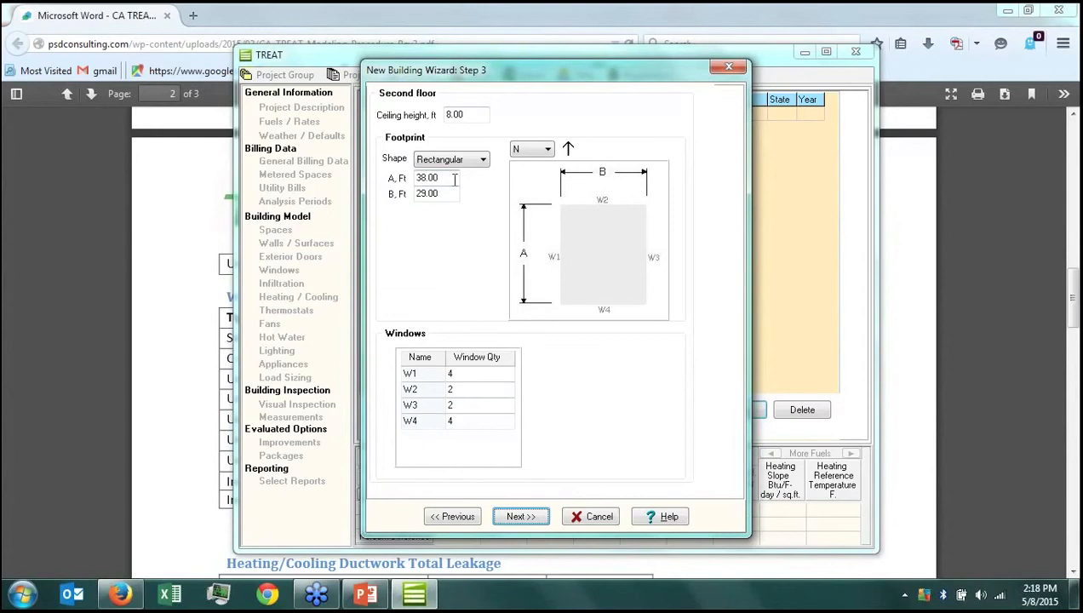
Accept the second floor's prefilled footprint and window quantities and continue to the wizard's fourth step
{"action": "left_click", "coordinate": [454, 179]}
{"action": "left_click", "coordinate": [454, 178]}
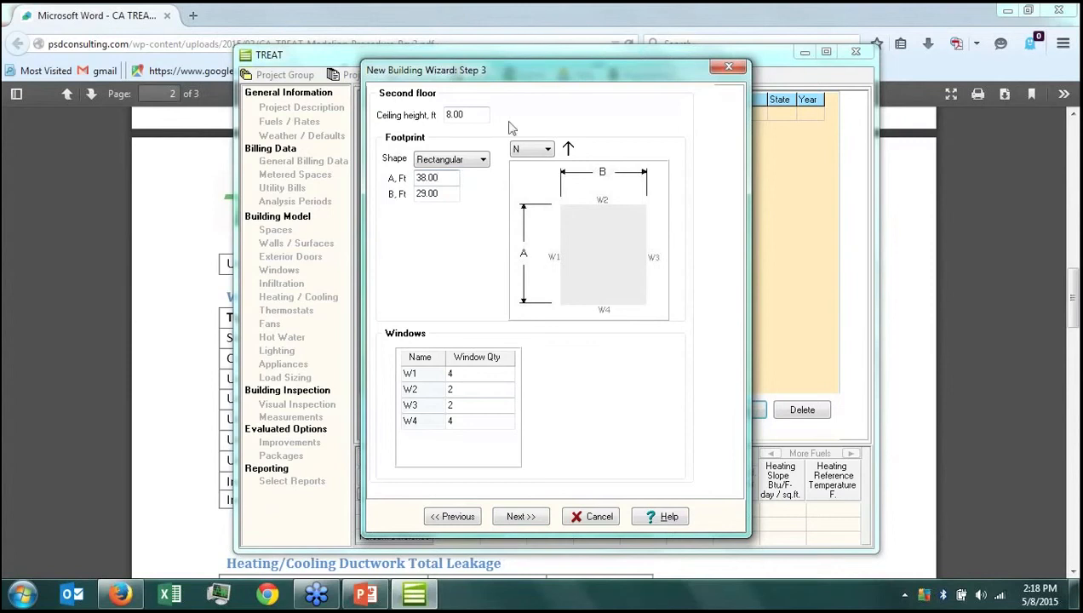
{"action": "left_click", "coordinate": [516, 523]}
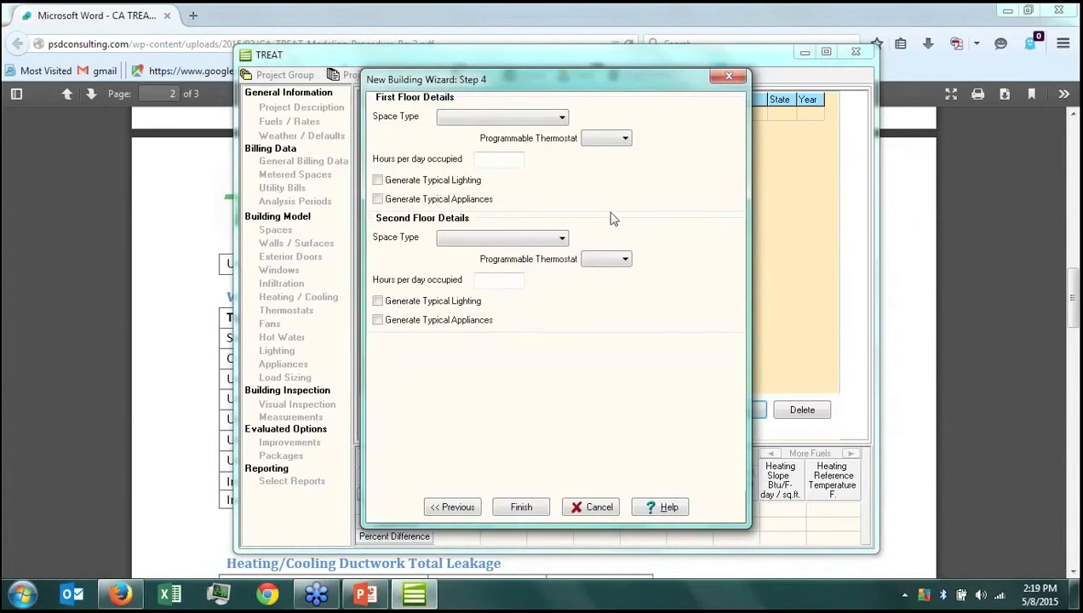
Set the first floor's space type to Living Space with its default thermostat, occupancy, lighting and appliance settings
{"action": "left_click", "coordinate": [562, 118]}
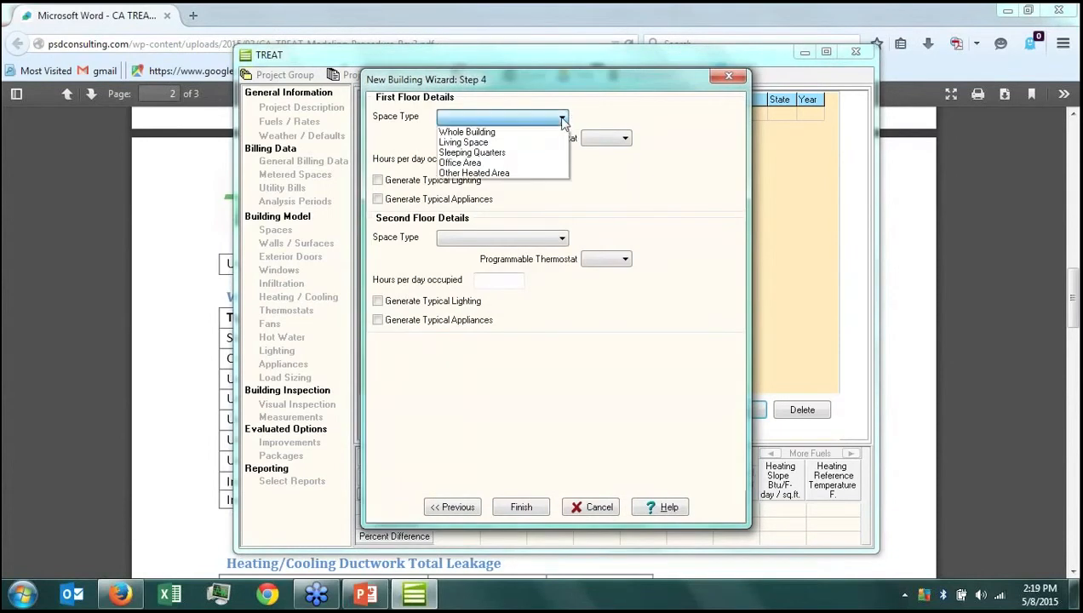
{"action": "left_click", "coordinate": [562, 119]}
{"action": "left_click", "coordinate": [561, 118]}
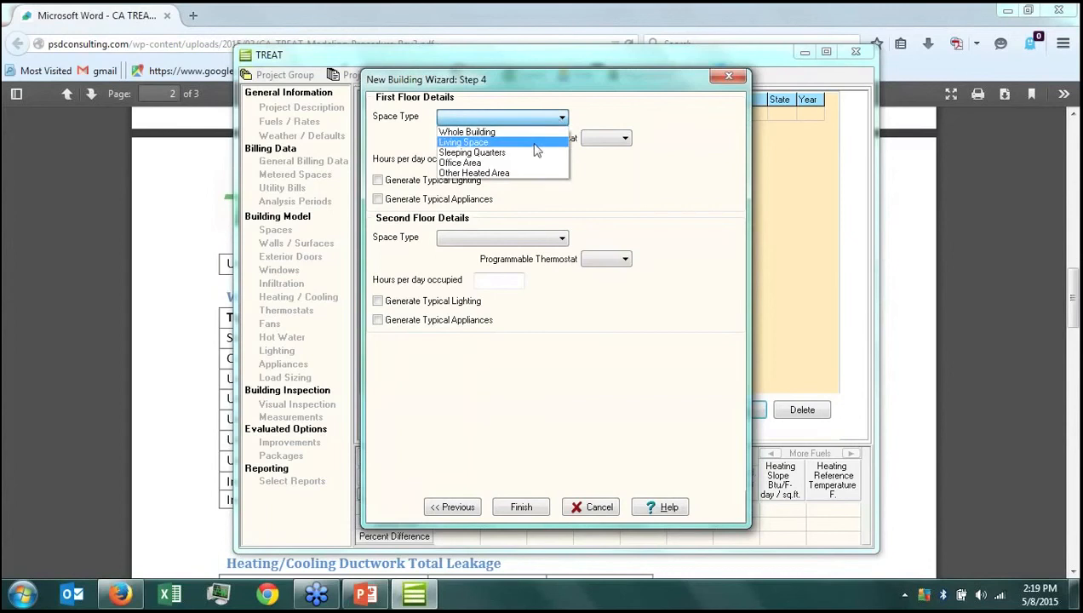
{"action": "left_click", "coordinate": [535, 144]}
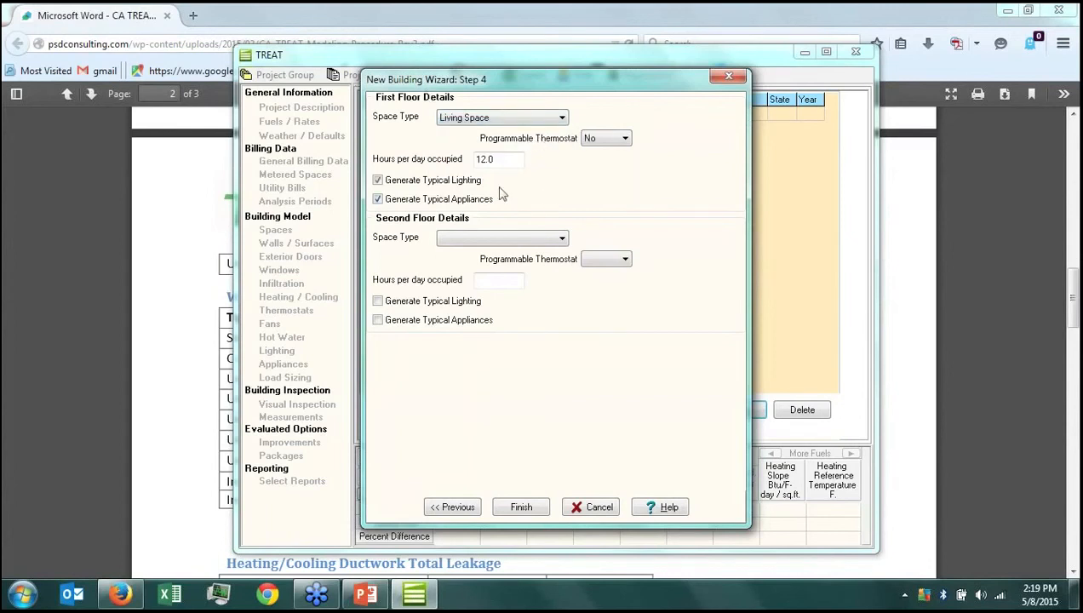
{"action": "mouse_move", "coordinate": [502, 194]}
Set the second floor's space type to Whole Building and finish the New Building Wizard
{"action": "left_click", "coordinate": [502, 238]}
{"action": "left_click", "coordinate": [499, 256]}
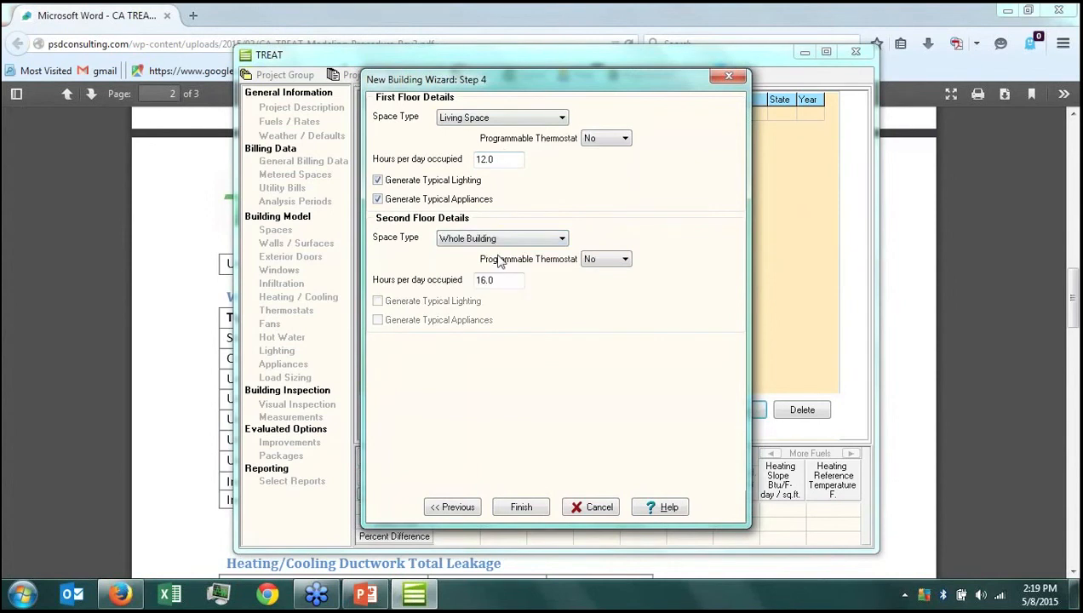
{"action": "left_click", "coordinate": [498, 278]}
{"action": "left_click", "coordinate": [320, 601]}
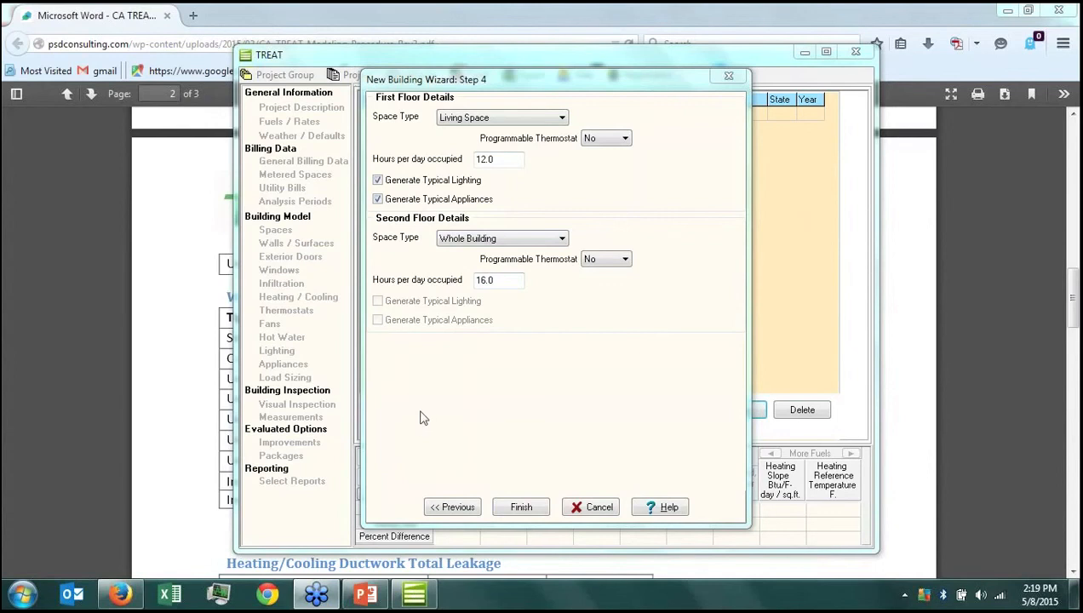
{"action": "left_click", "coordinate": [514, 506]}
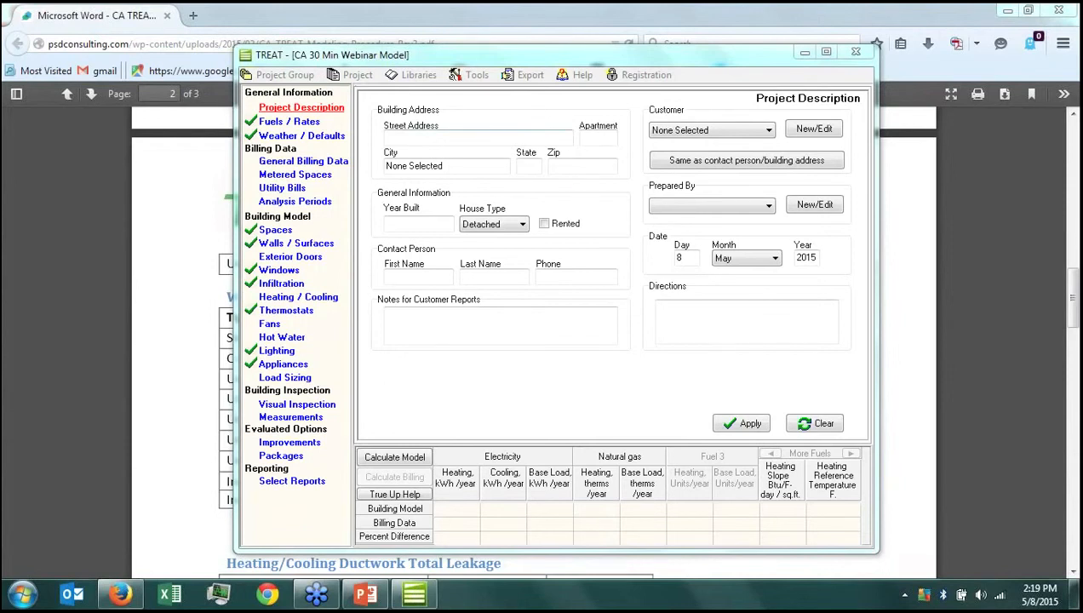
Reposition the project window and look through the Fuels / Rates, Weather / Defaults and Spaces pages
{"action": "left_click", "coordinate": [464, 132]}
{"action": "left_click", "coordinate": [990, 238]}
{"action": "left_click_drag", "start_coordinate": [436, 60], "coordinate": [391, 40]}
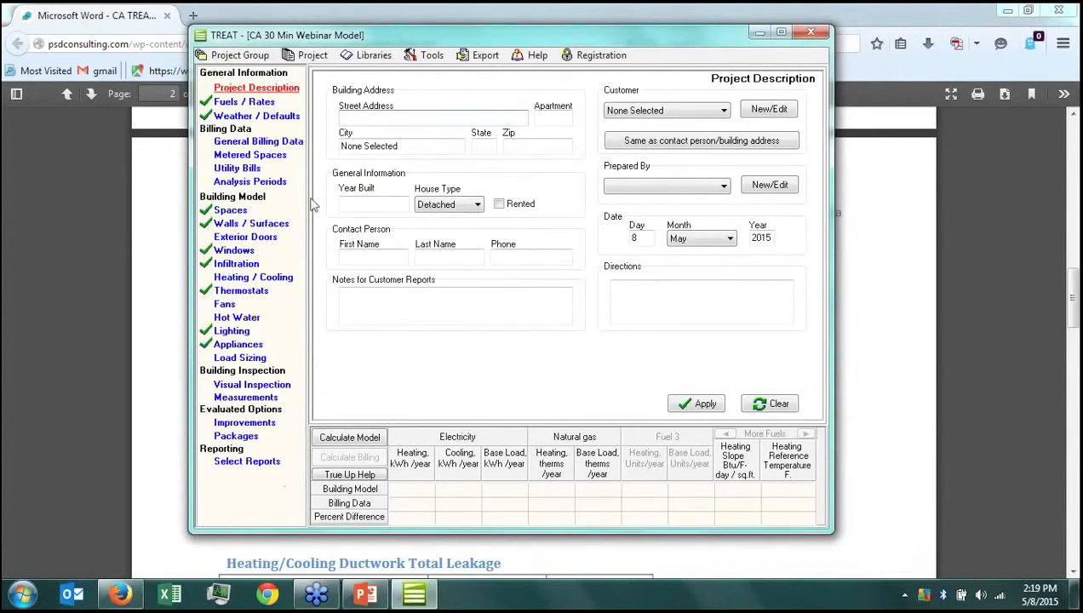
{"action": "left_click", "coordinate": [248, 103]}
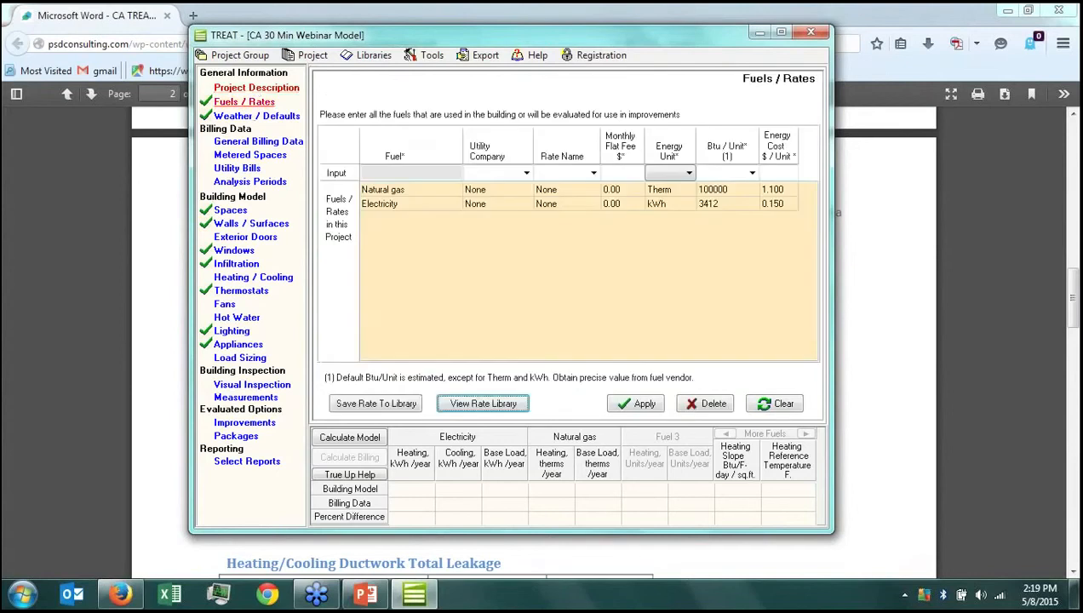
{"action": "left_click", "coordinate": [250, 117]}
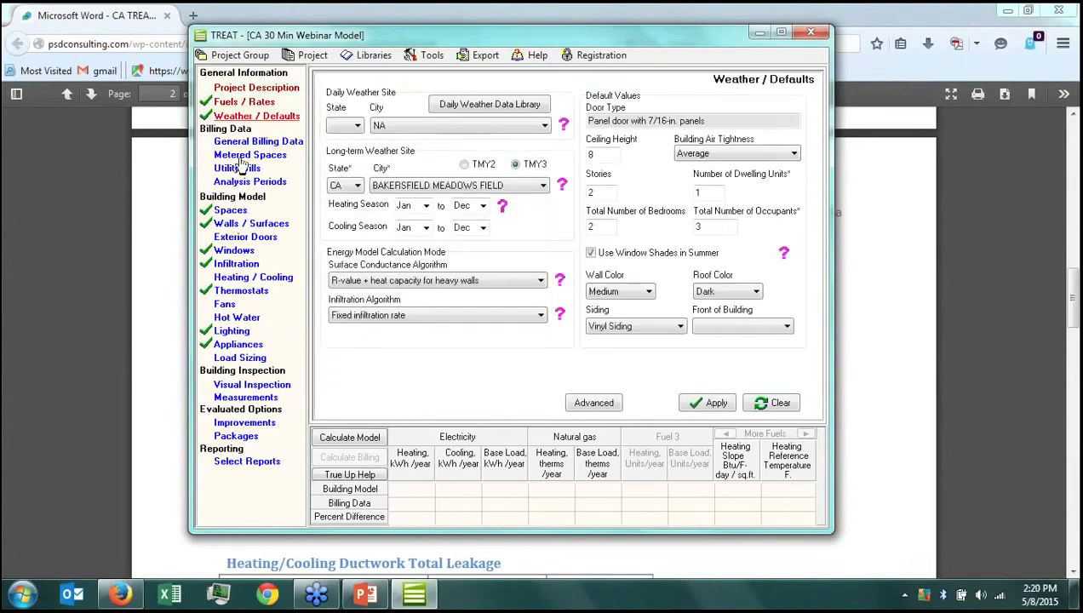
{"action": "left_click", "coordinate": [225, 211]}
Fill in the building's street address, city and state in the Project Description
{"action": "left_click", "coordinate": [249, 89]}
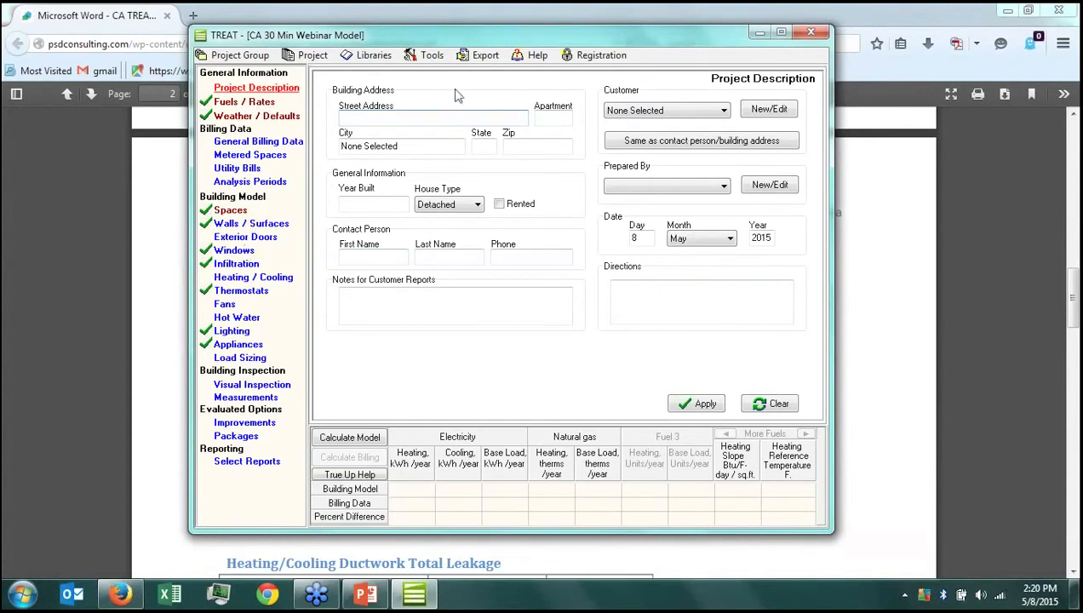
{"action": "type", "text": "123 anystreet"}
{"action": "key", "text": "Tab"}
{"action": "type", "text": "Bakers"}
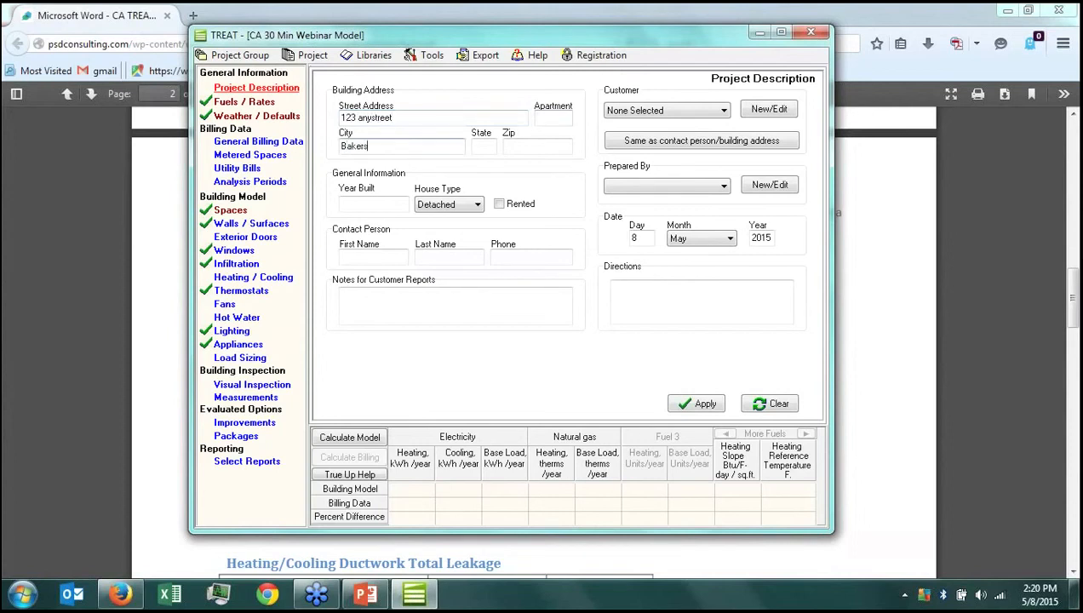
{"action": "type", "text": "field"}
{"action": "key", "text": "Tab"}
{"action": "type", "text": "CA"}
Enter the contact person's first and last name and make the customer the same as the contact person and building address
{"action": "key", "text": "Tab"}
{"action": "key", "text": "Tab"}
{"action": "key", "text": "Tab"}
{"action": "key", "text": "Tab"}
{"action": "type", "text": "Any"}
{"action": "key", "text": "Tab"}
{"action": "type", "text": "Person"}
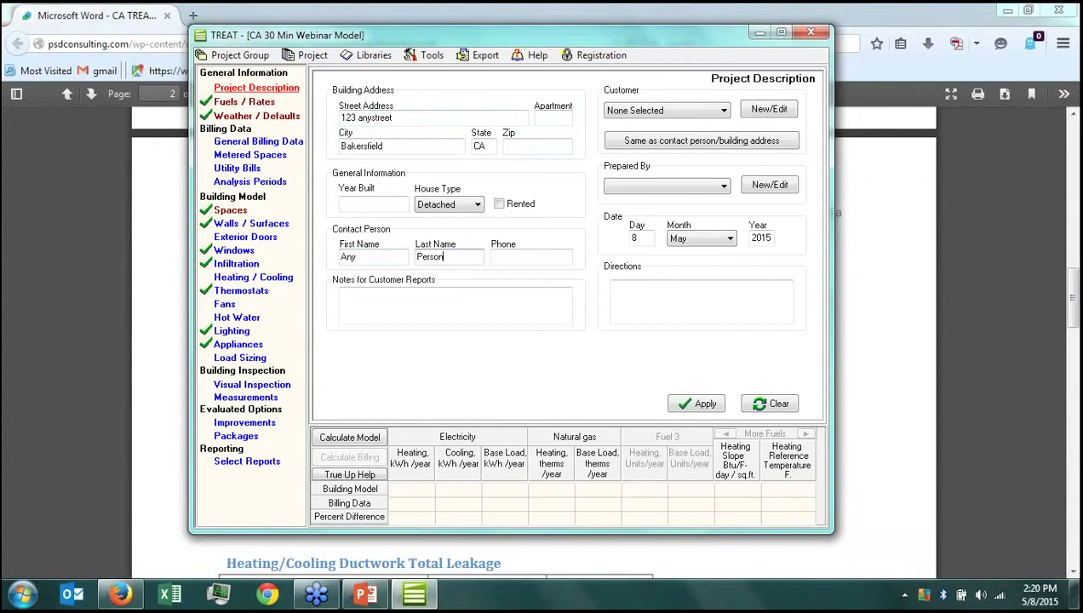
{"action": "left_click", "coordinate": [685, 141]}
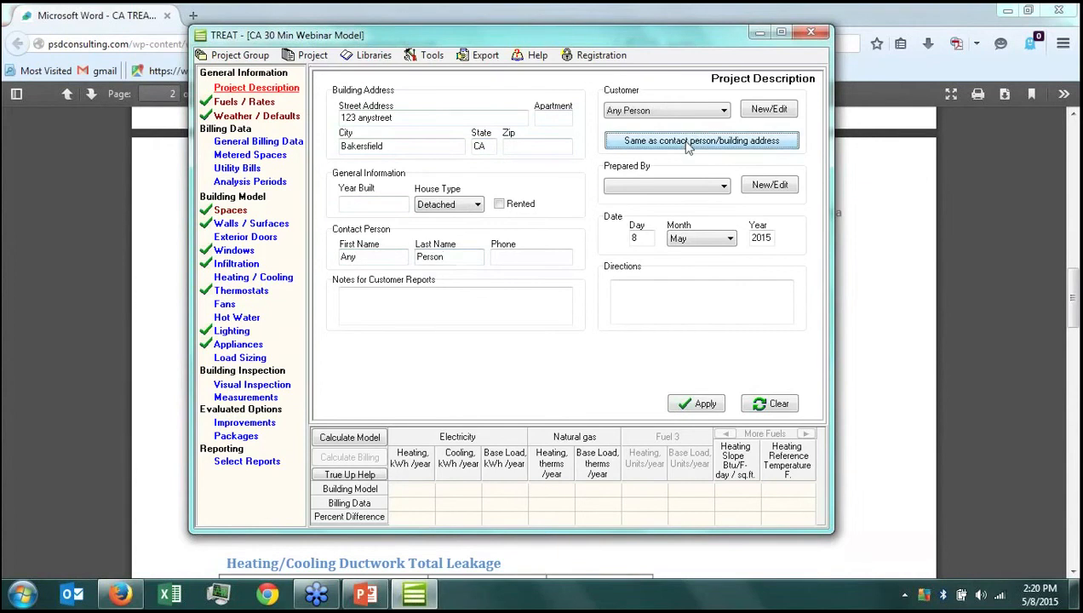
Select the preparer in Prepared By, keep the contact person as the customer, and apply the project description
{"action": "left_click", "coordinate": [703, 187]}
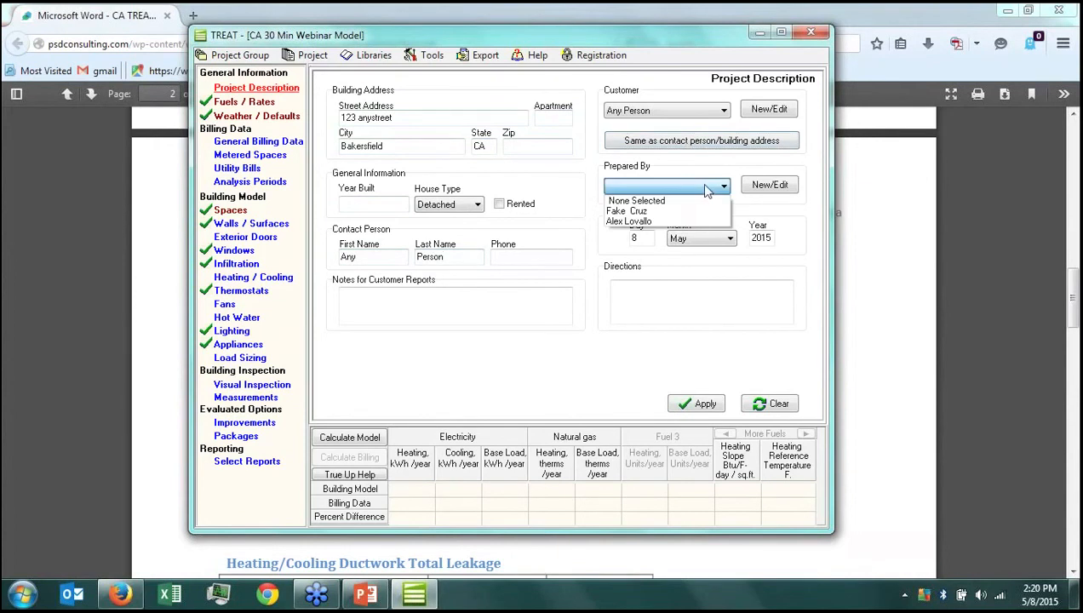
{"action": "left_click", "coordinate": [640, 223]}
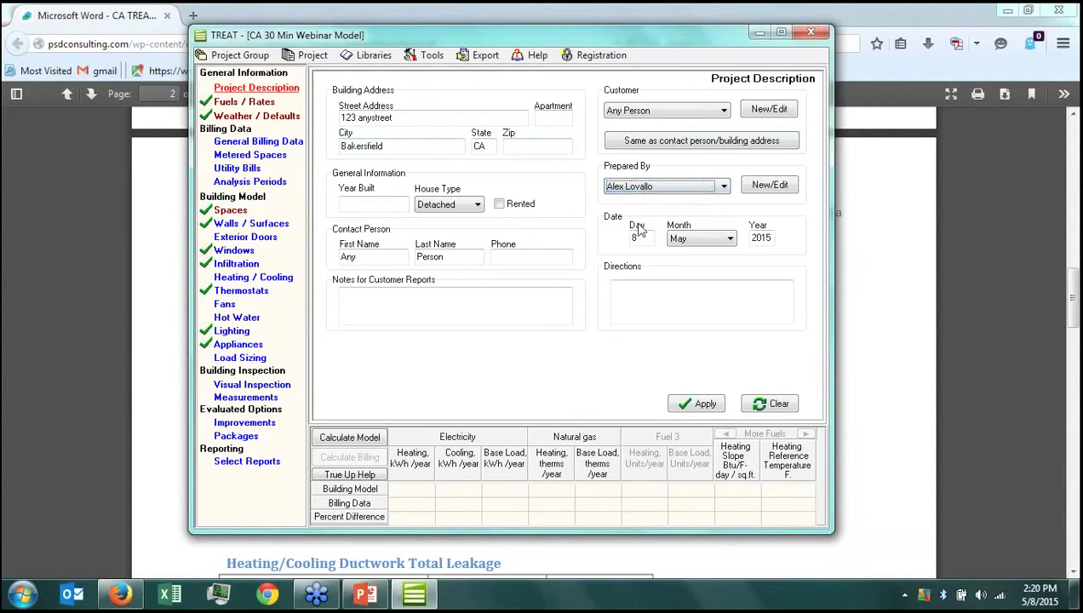
{"action": "left_click", "coordinate": [672, 187]}
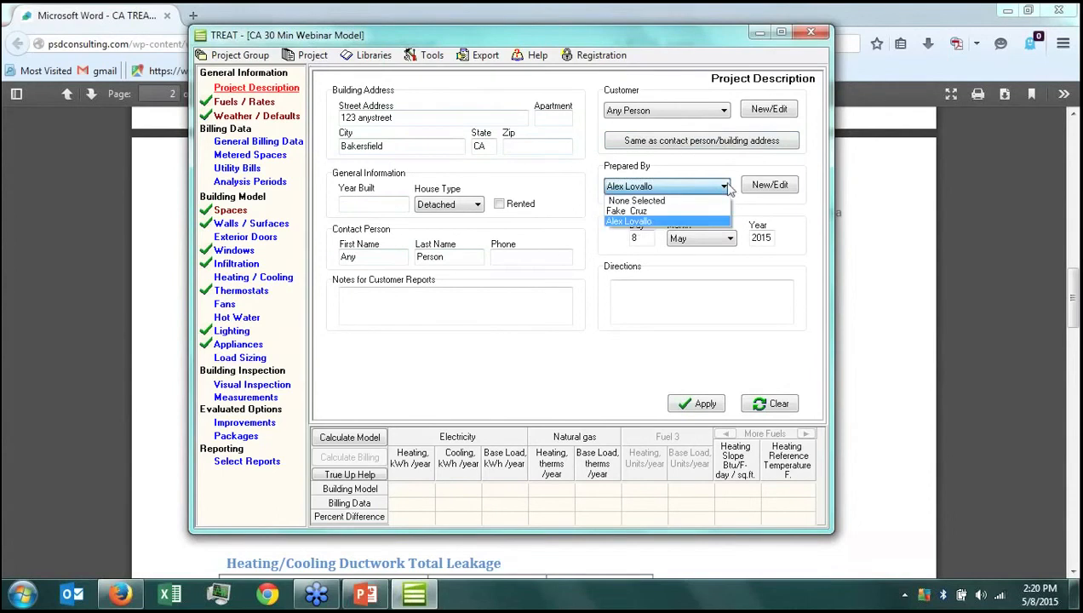
{"action": "left_click", "coordinate": [670, 222]}
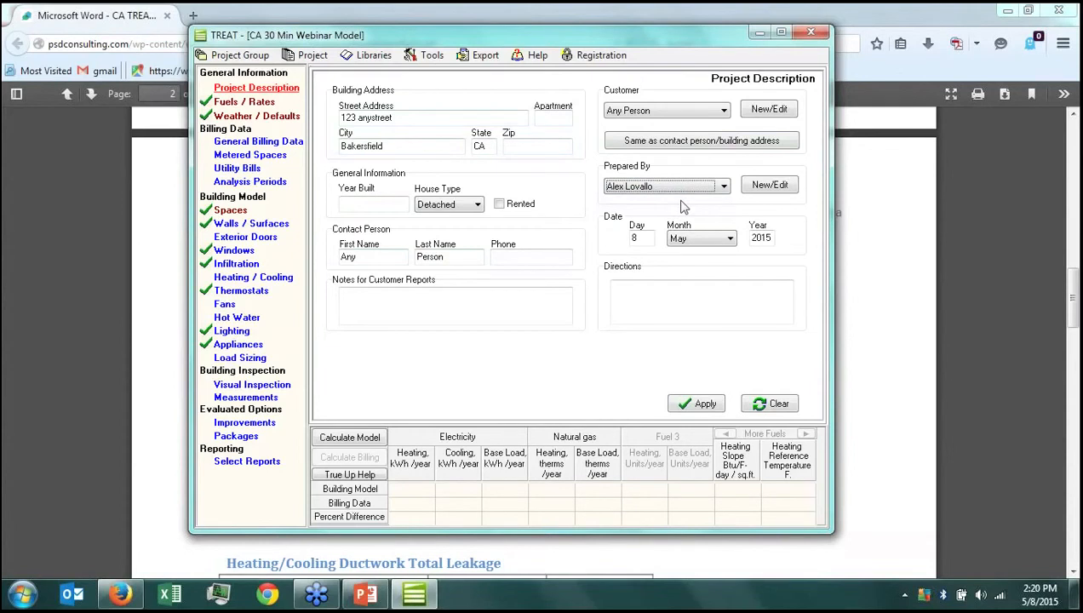
{"action": "left_click", "coordinate": [723, 109]}
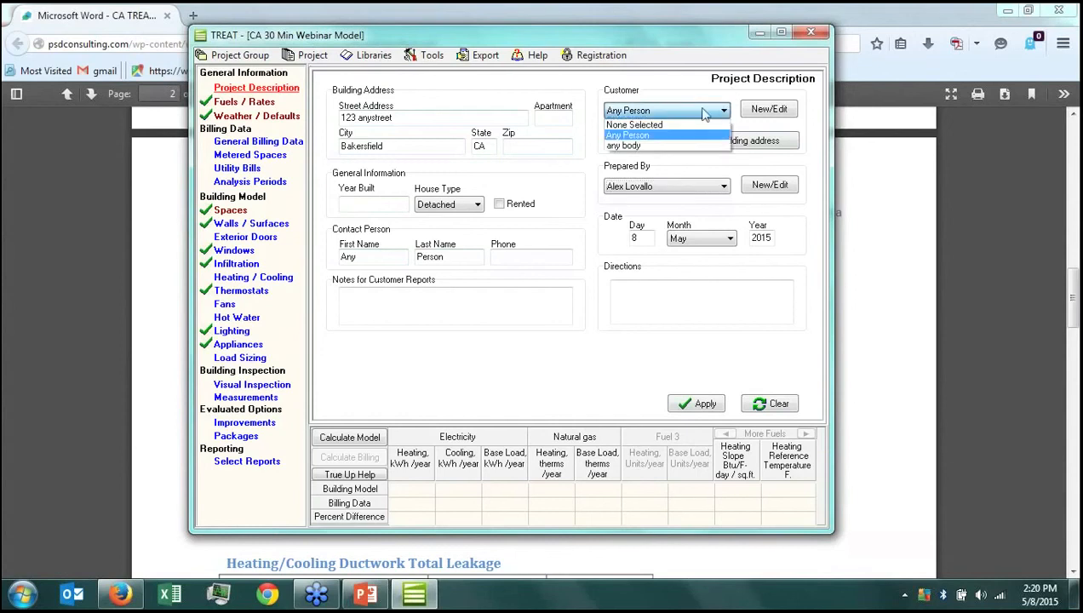
{"action": "left_click", "coordinate": [677, 136]}
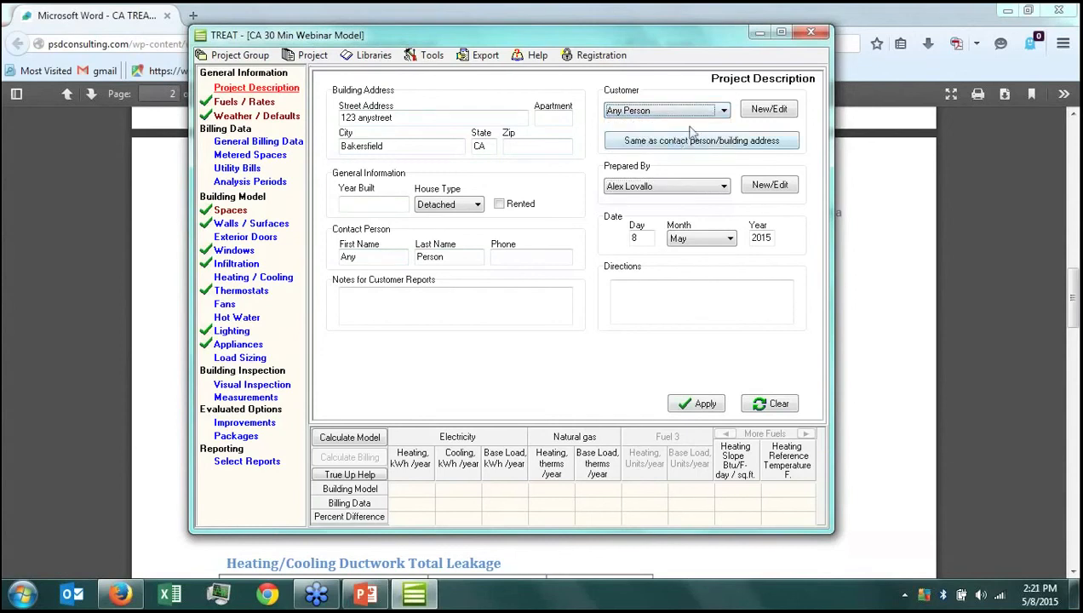
{"action": "left_click", "coordinate": [699, 403]}
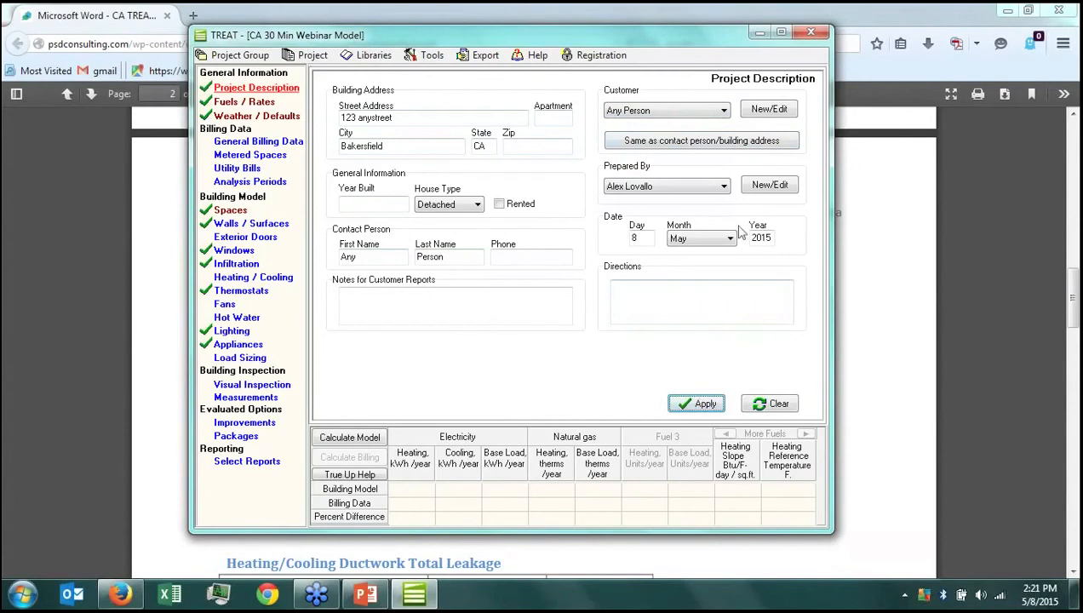
{"action": "left_click", "coordinate": [618, 189]}
{"action": "left_click", "coordinate": [724, 187]}
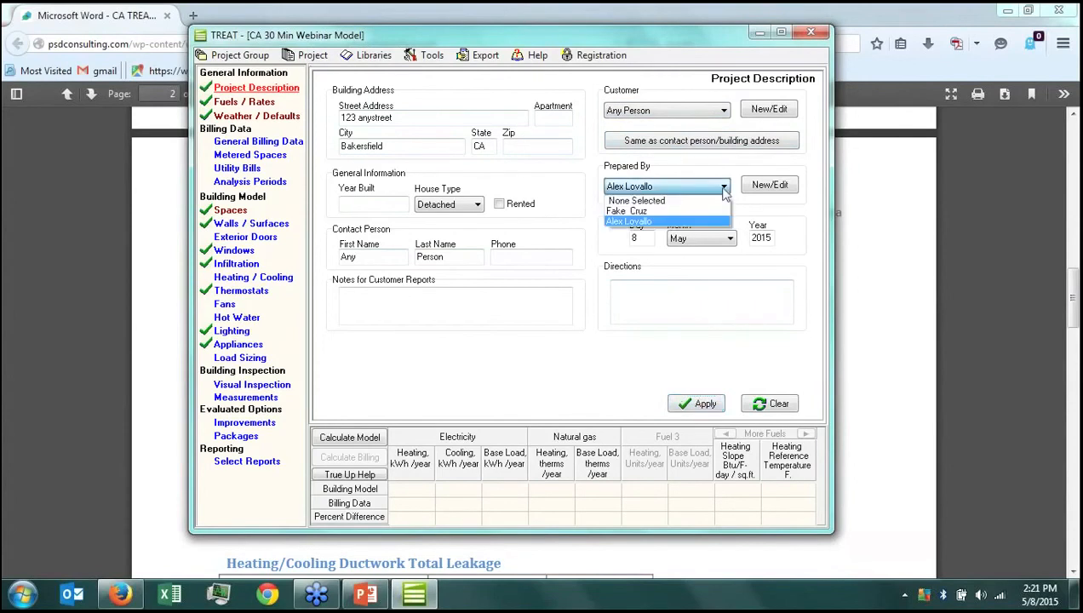
{"action": "left_click", "coordinate": [728, 300]}
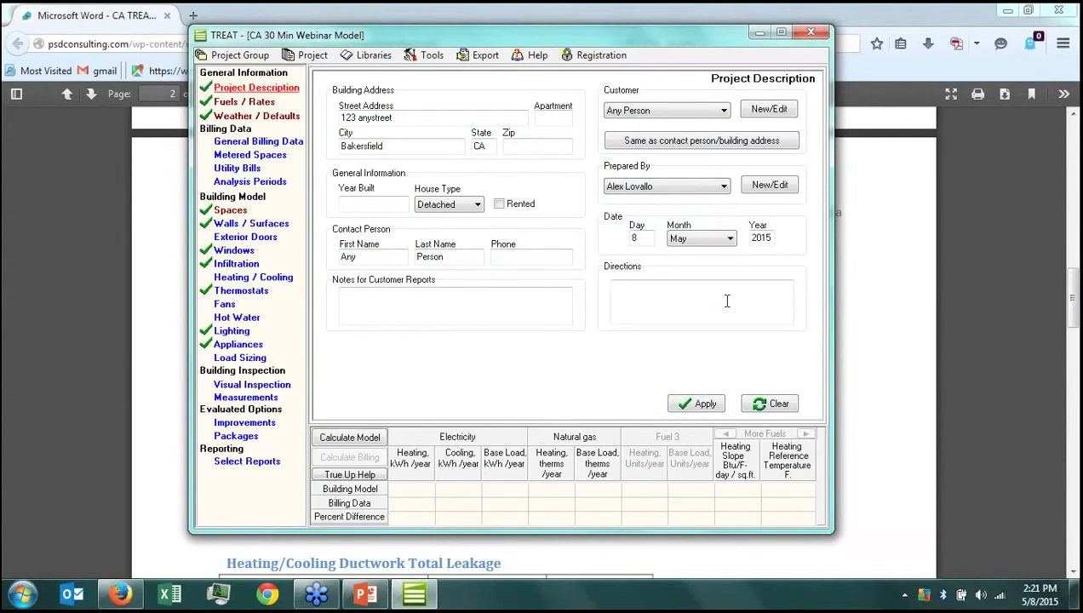
{"action": "left_click", "coordinate": [453, 307]}
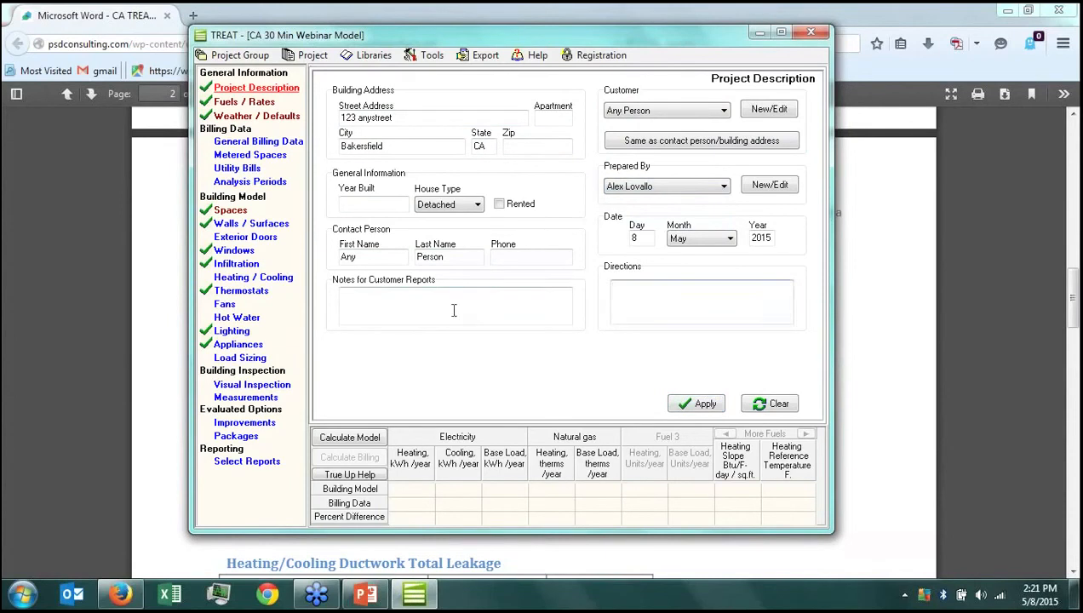
Enable primary heating on the Heating / Cooling page, with Furnace as heating type and Natural gas as fuel
{"action": "left_click", "coordinate": [252, 103]}
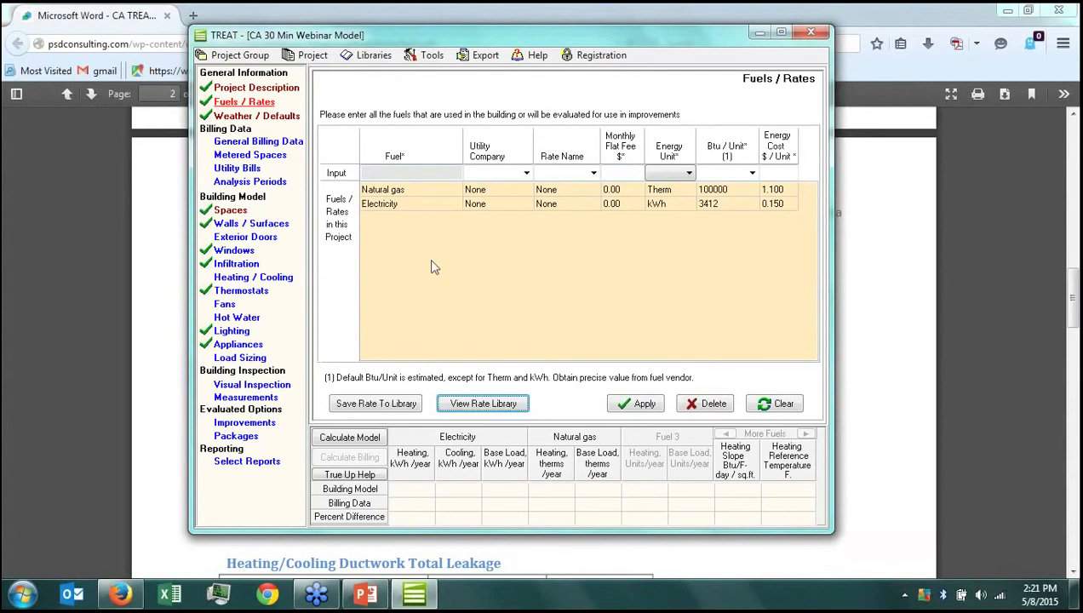
{"action": "left_click", "coordinate": [253, 277]}
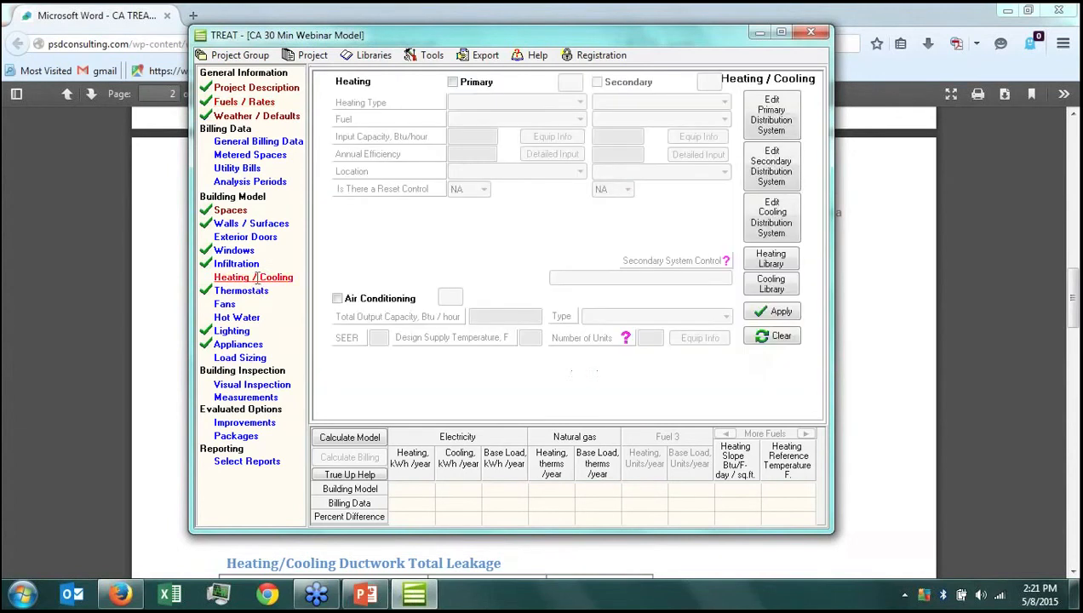
{"action": "left_click", "coordinate": [452, 83]}
{"action": "left_click", "coordinate": [502, 102]}
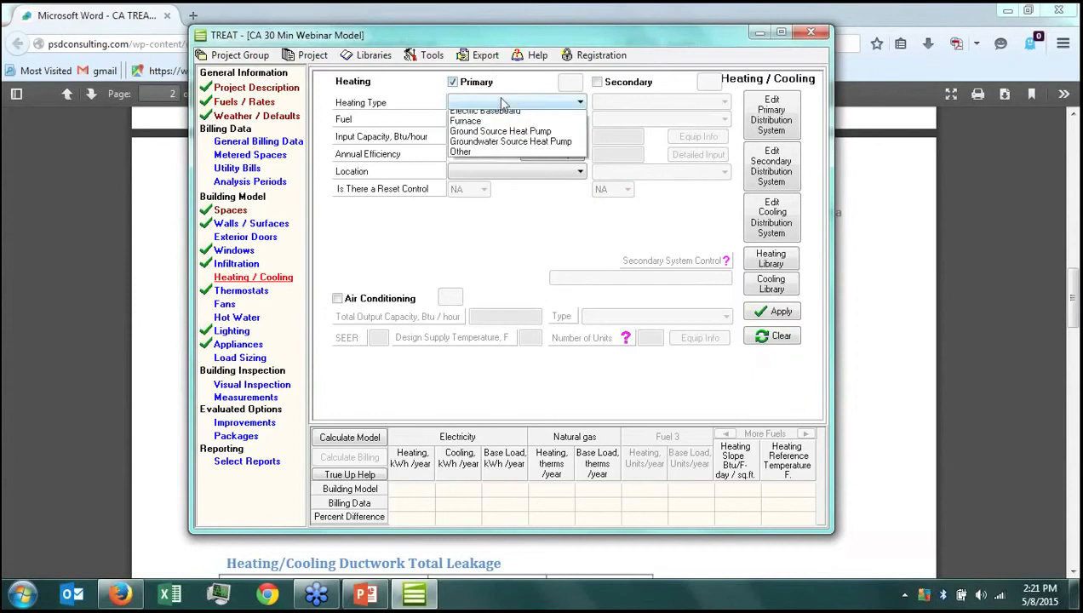
{"action": "left_click", "coordinate": [476, 157]}
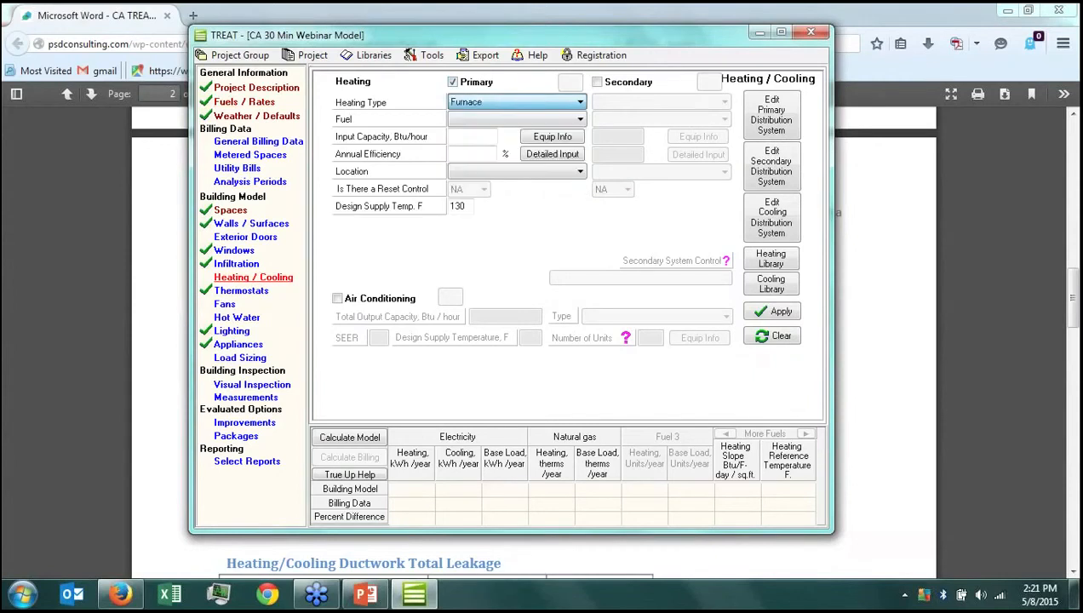
{"action": "left_click", "coordinate": [522, 122]}
{"action": "left_click", "coordinate": [509, 134]}
Set the furnace's input capacity to 100000 Btu/hour, annual efficiency to 78% and location to First floor, and apply the heating data
{"action": "left_click", "coordinate": [486, 138]}
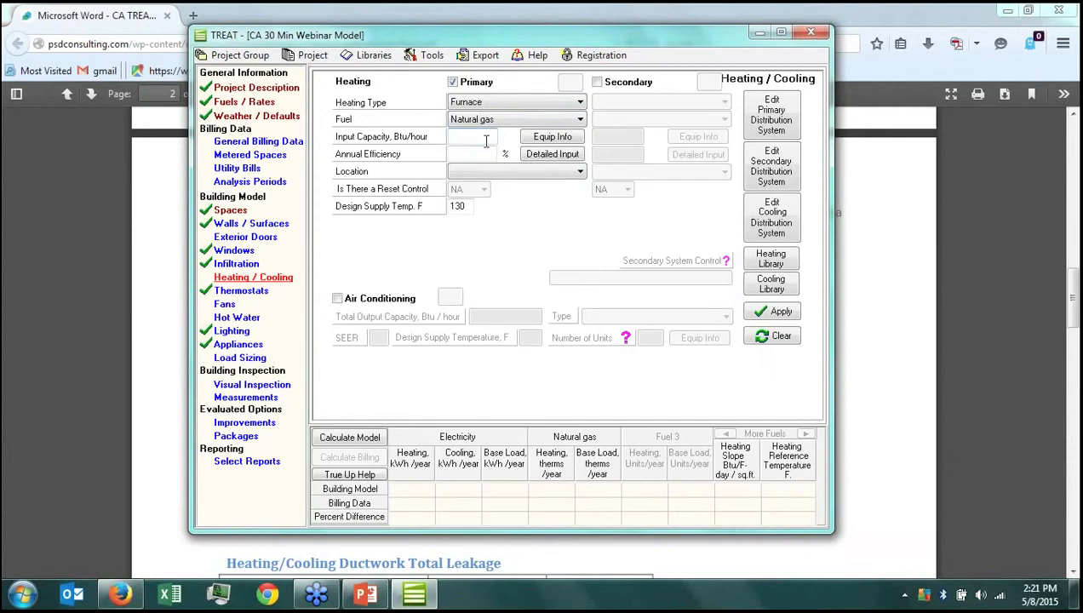
{"action": "type", "text": "78"}
{"action": "type", "text": "100000"}
{"action": "key", "text": "Tab"}
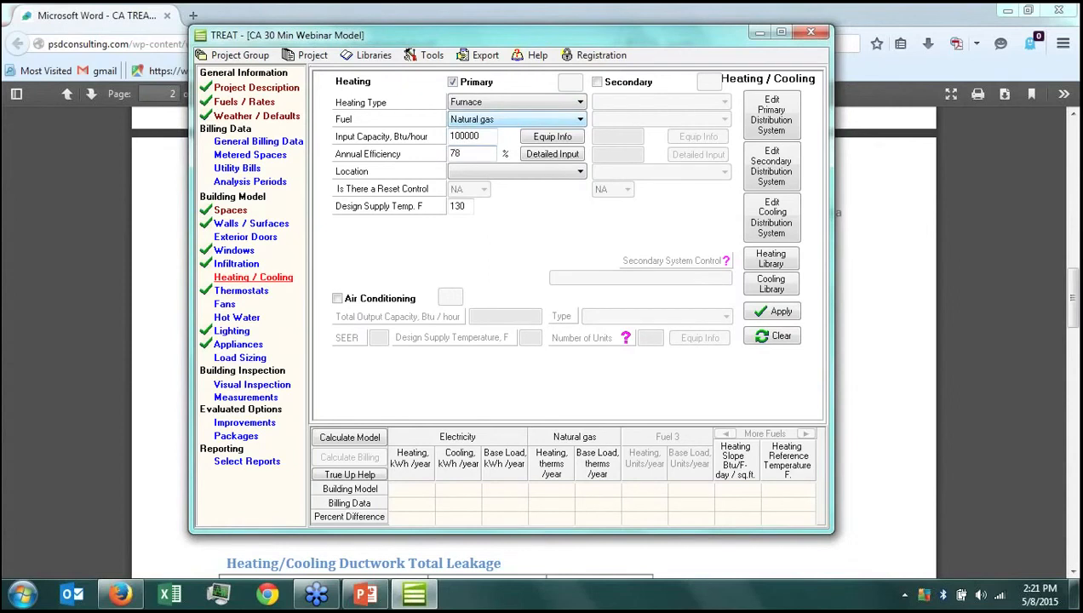
{"action": "left_click", "coordinate": [478, 174]}
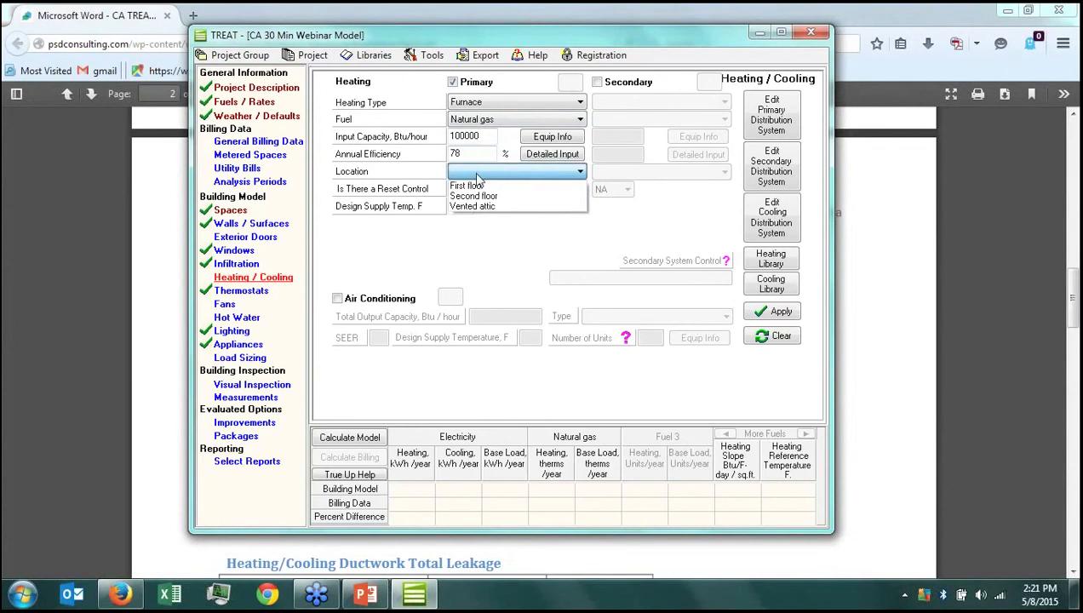
{"action": "left_click", "coordinate": [476, 185]}
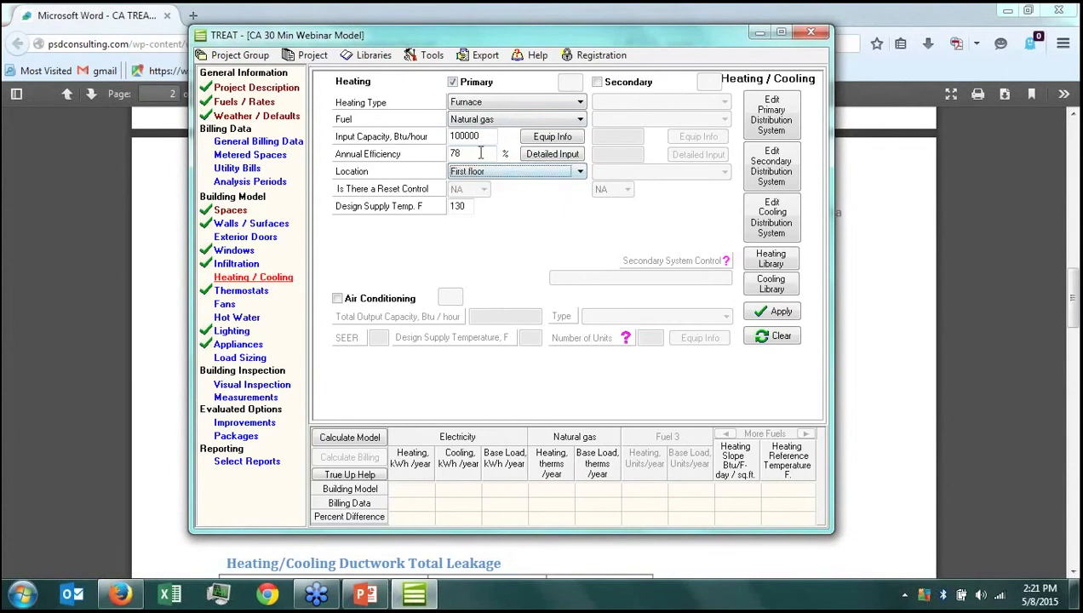
{"action": "left_click", "coordinate": [777, 314]}
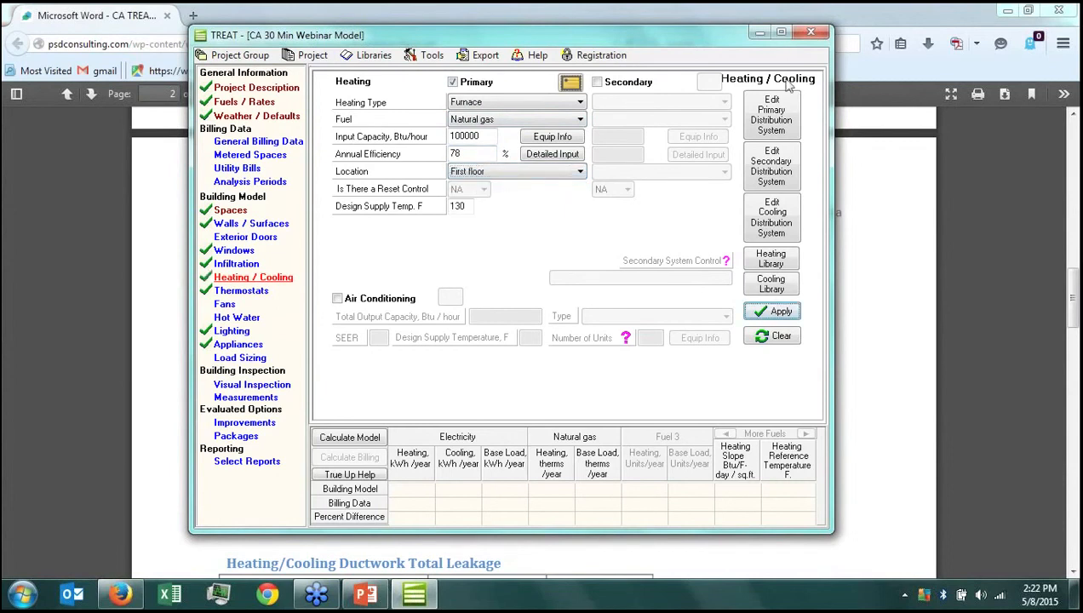
Review the primary distribution system's ductwork percentages for each space and close it without saving changes
{"action": "left_click", "coordinate": [771, 115]}
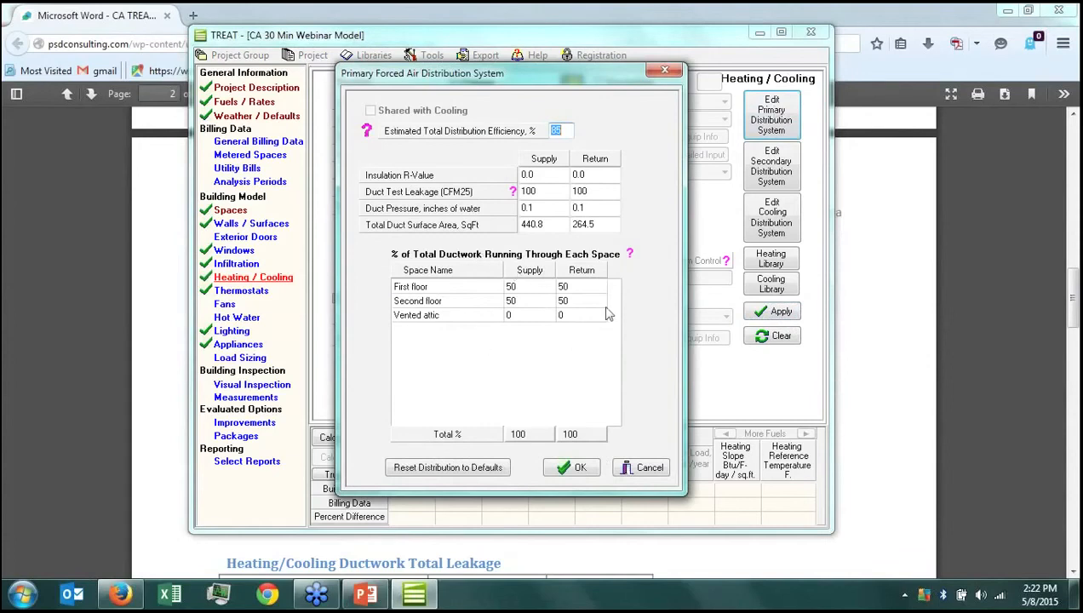
{"action": "left_click", "coordinate": [566, 289]}
{"action": "left_click", "coordinate": [564, 298]}
{"action": "left_click", "coordinate": [533, 299]}
{"action": "left_click", "coordinate": [532, 314]}
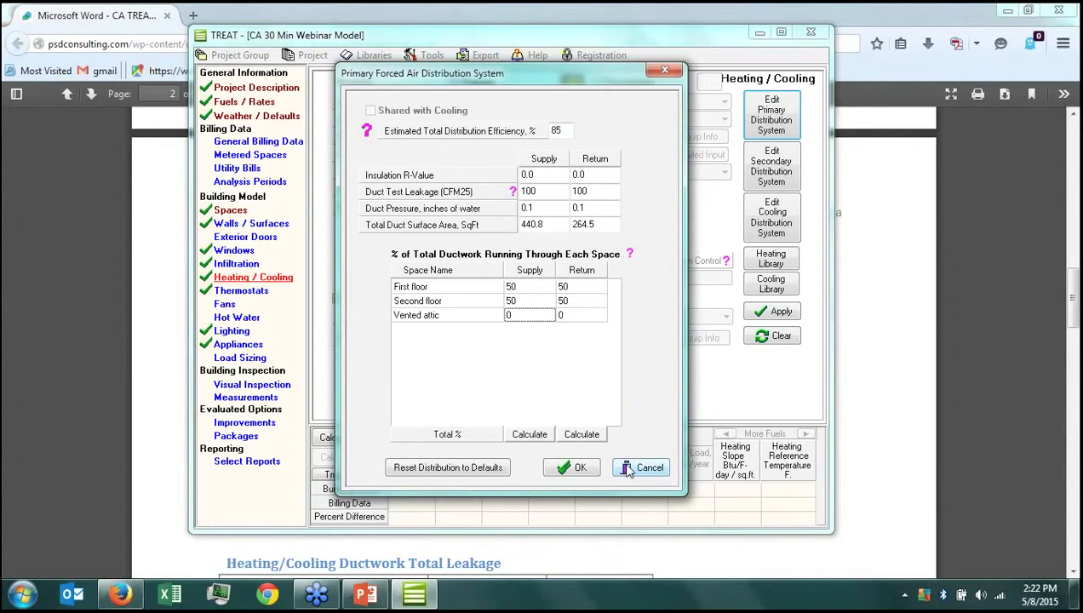
{"action": "left_click", "coordinate": [645, 467]}
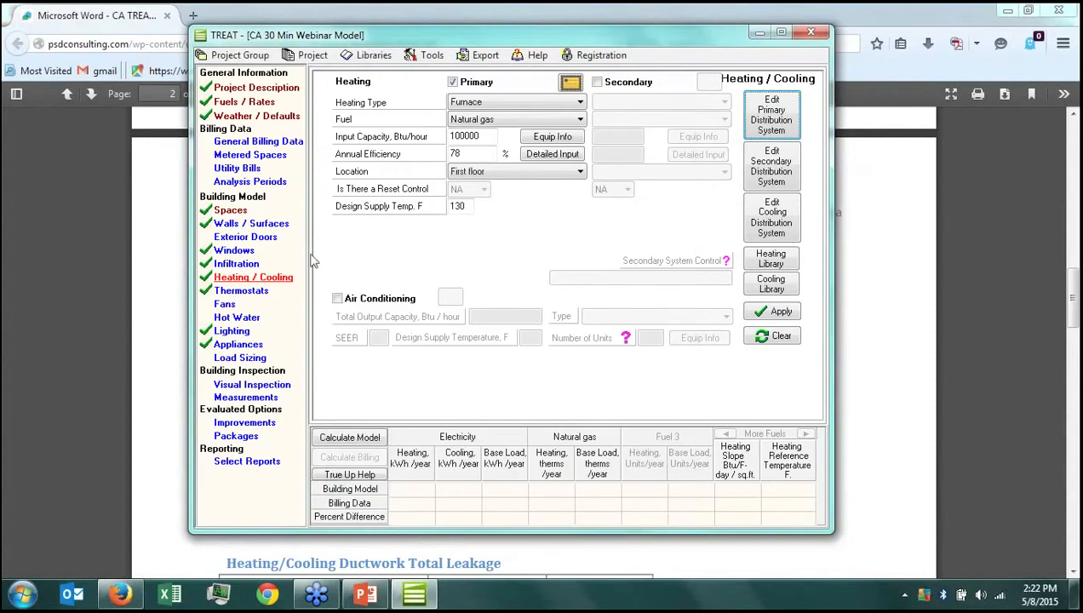
Define a natural gas storage water heater on the First floor with 70% thermal efficiency and a 0.58 energy factor
{"action": "left_click", "coordinate": [241, 320]}
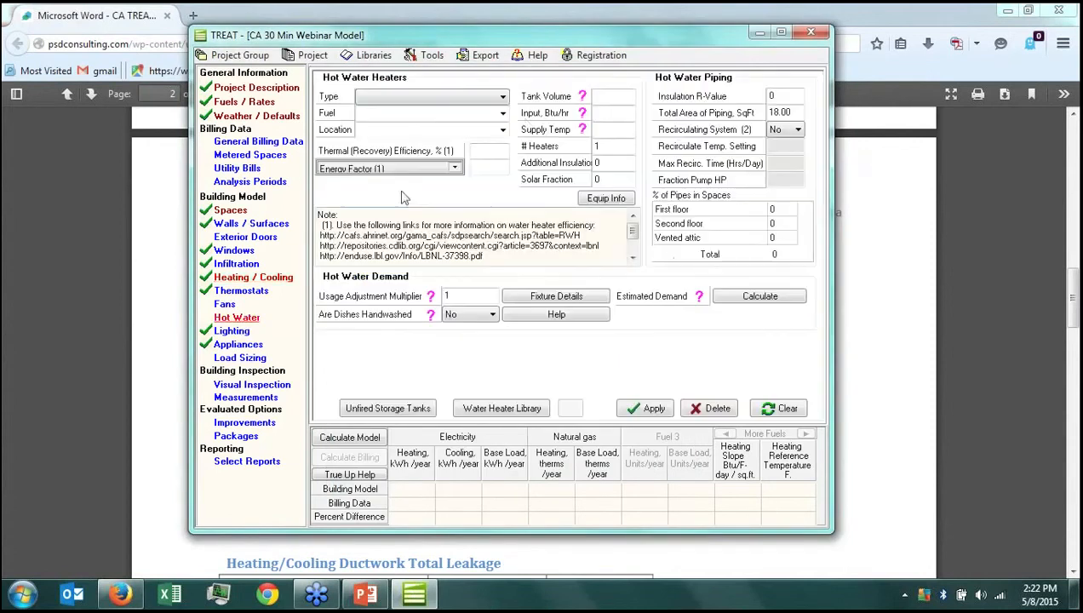
{"action": "left_click", "coordinate": [502, 97]}
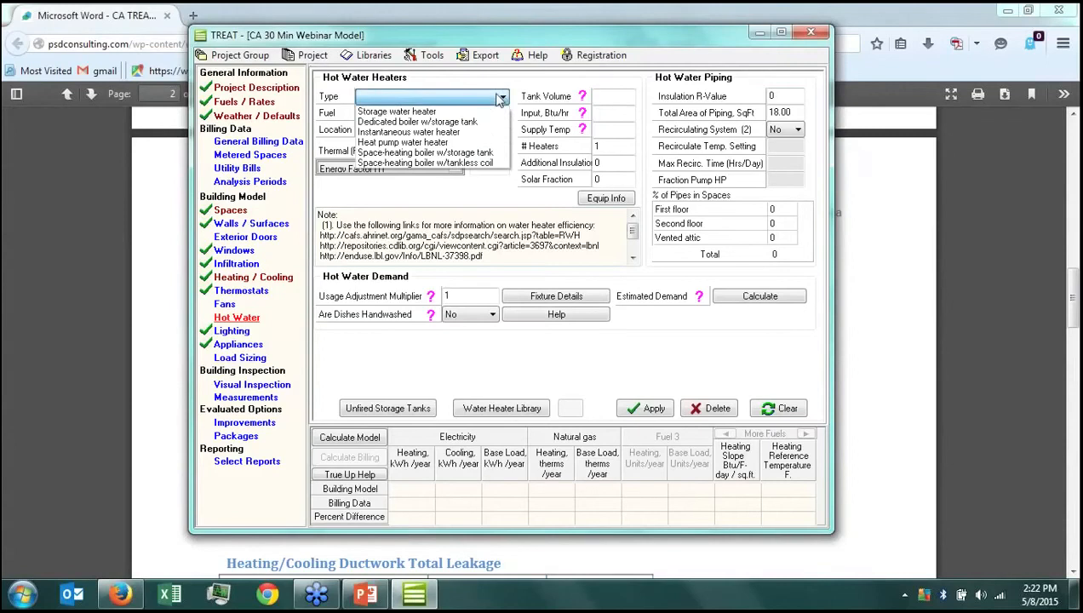
{"action": "left_click", "coordinate": [487, 111]}
{"action": "left_click", "coordinate": [502, 112]}
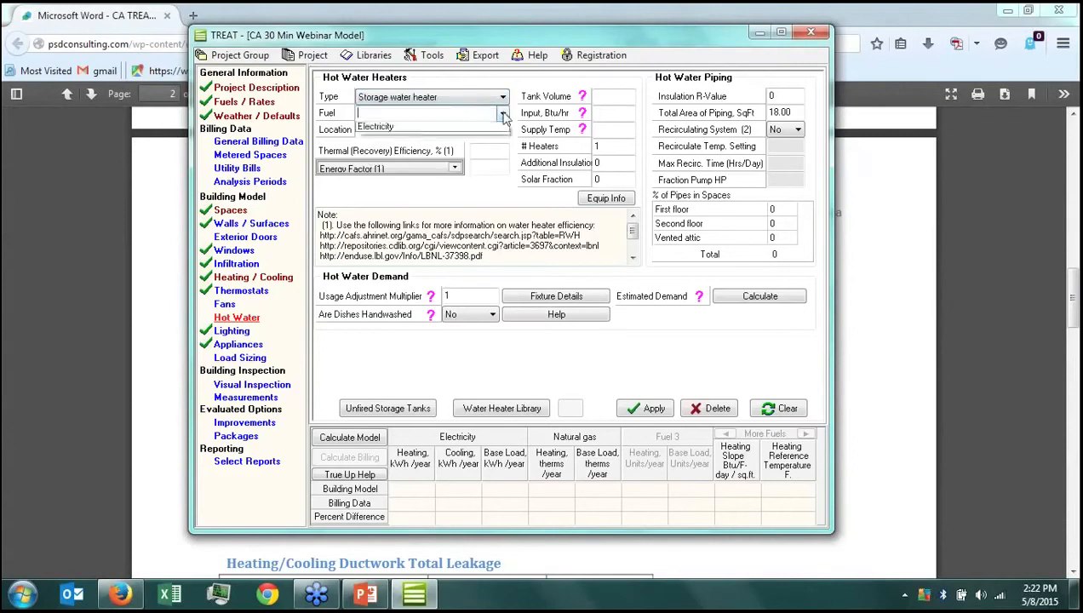
{"action": "left_click", "coordinate": [494, 126]}
{"action": "left_click", "coordinate": [502, 130]}
{"action": "left_click", "coordinate": [499, 145]}
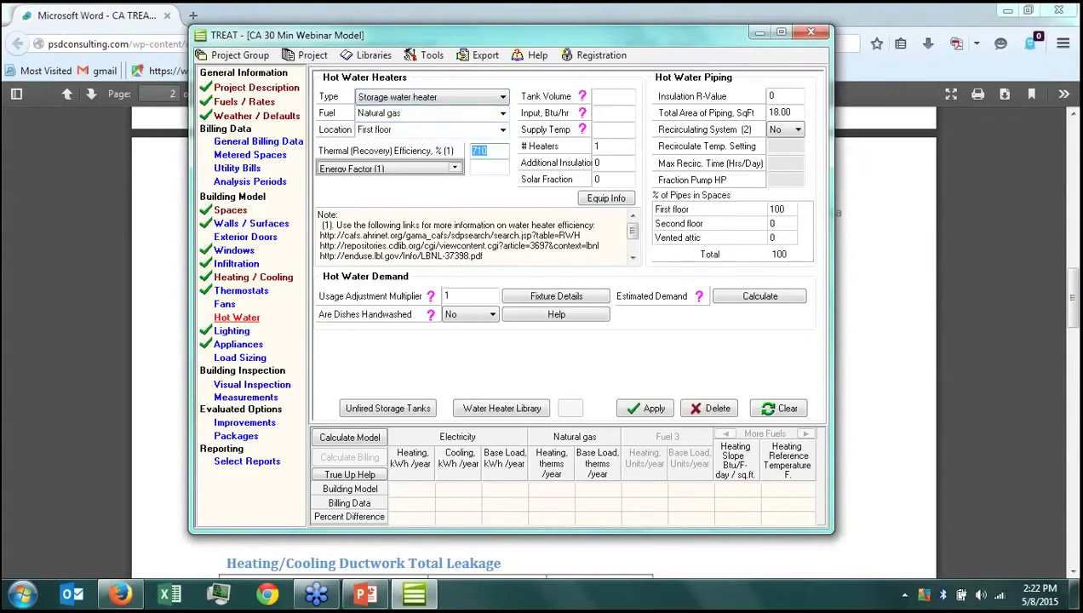
{"action": "type", "text": "70"}
{"action": "key", "text": "Tab"}
{"action": "type", "text": ".58"}
Set the water heater's tank volume to 40 and input to 40000 Btu/hr, apply it, and calculate the building model
{"action": "left_click", "coordinate": [604, 96]}
{"action": "type", "text": "40"}
{"action": "key", "text": "Tab"}
{"action": "type", "text": "40"}
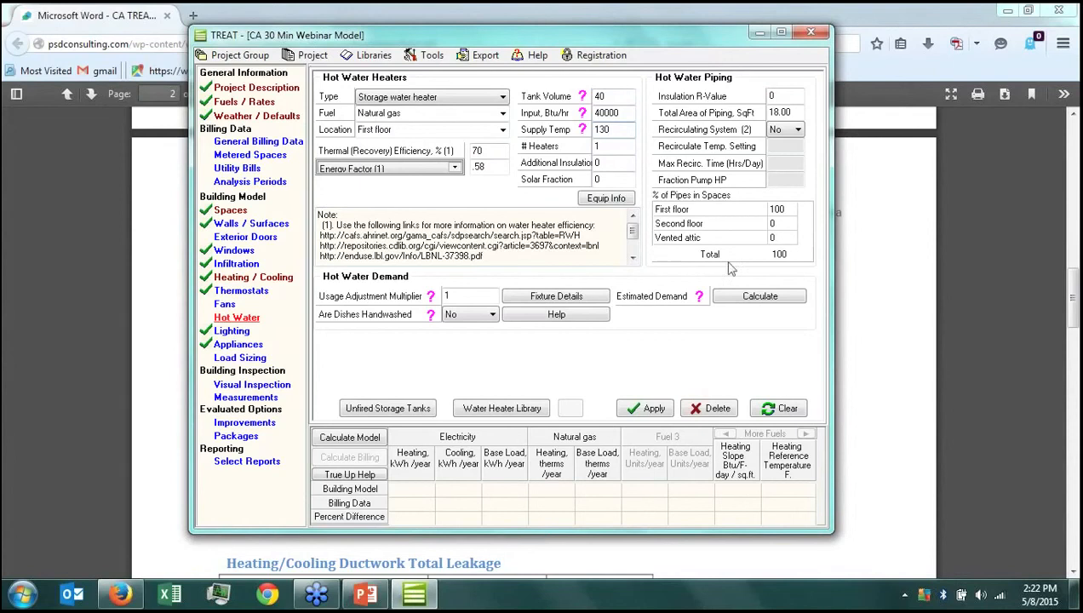
{"action": "left_click", "coordinate": [644, 410]}
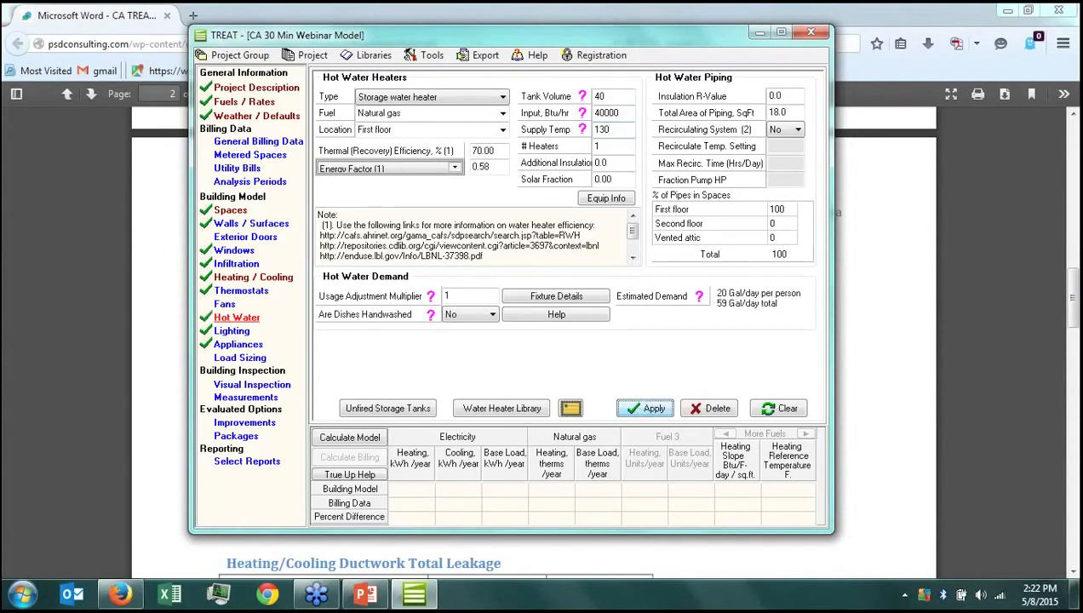
{"action": "left_click", "coordinate": [384, 437]}
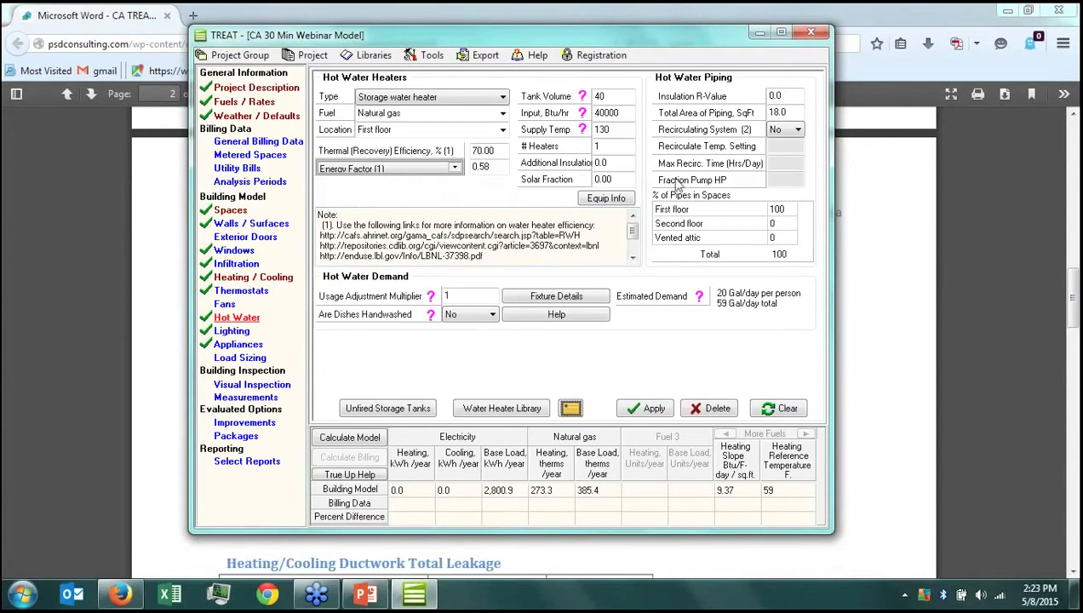
Examine the Spaces list and the wall, ceiling, floor and roof surfaces of the first floor, second floor and vented attic
{"action": "left_click", "coordinate": [231, 210]}
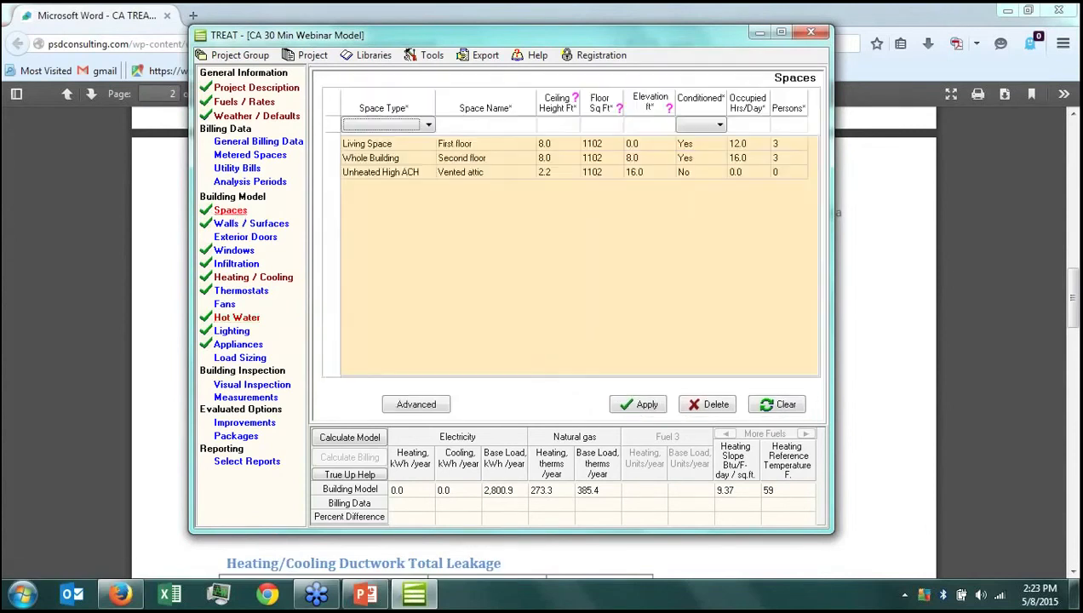
{"action": "left_click", "coordinate": [281, 224]}
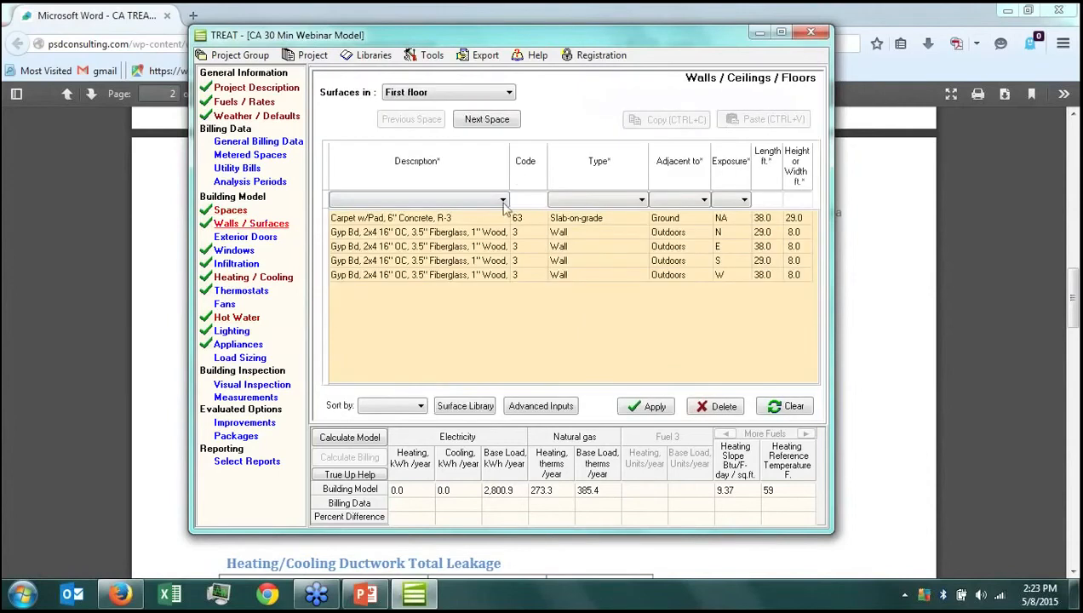
{"action": "left_click", "coordinate": [504, 123]}
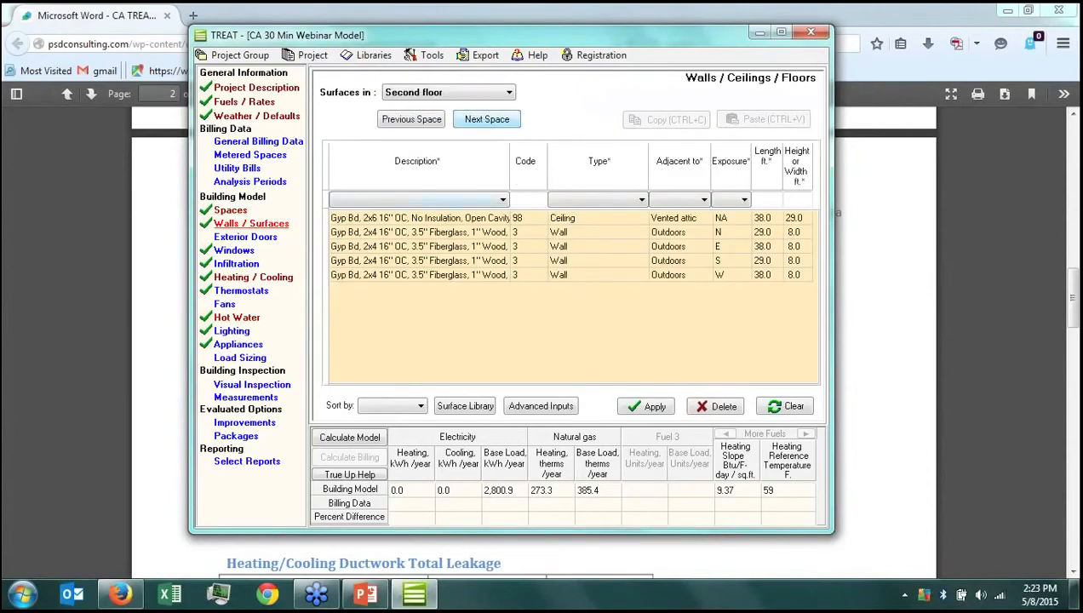
{"action": "left_click", "coordinate": [507, 124]}
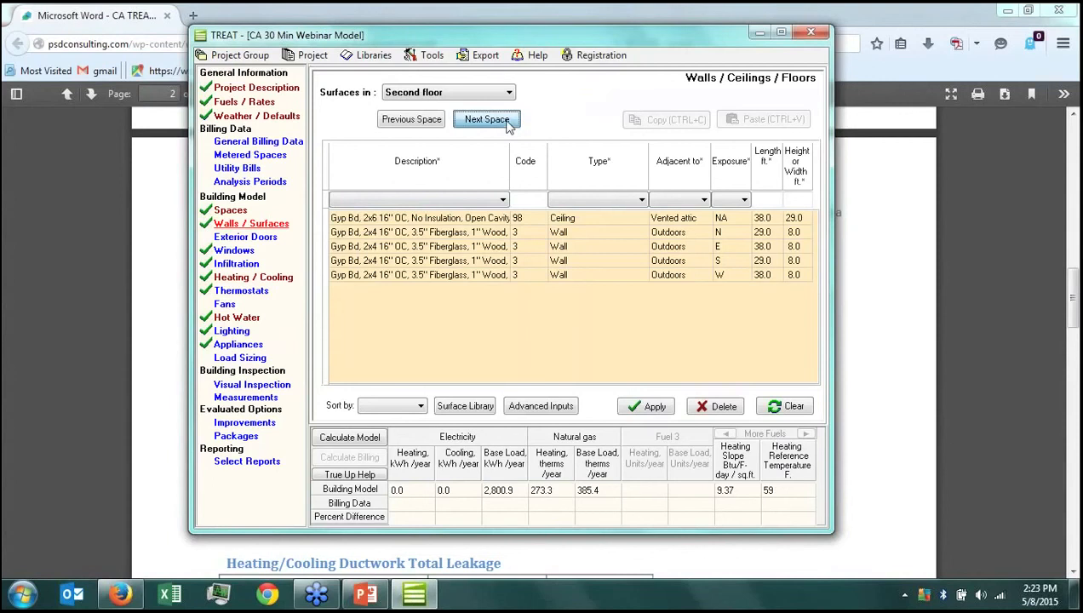
{"action": "left_click", "coordinate": [383, 124]}
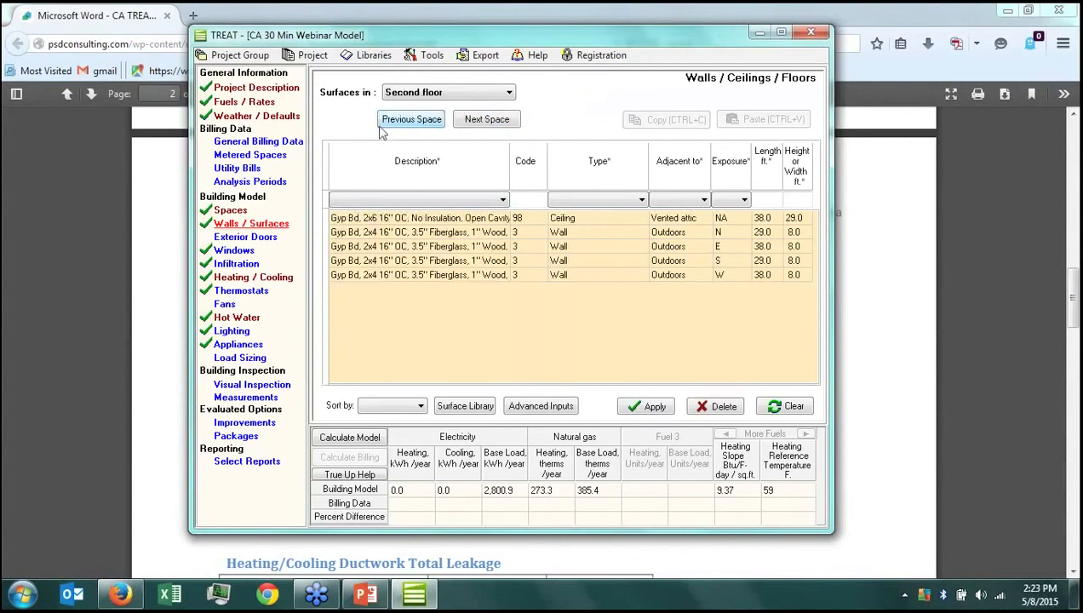
{"action": "left_click", "coordinate": [384, 124]}
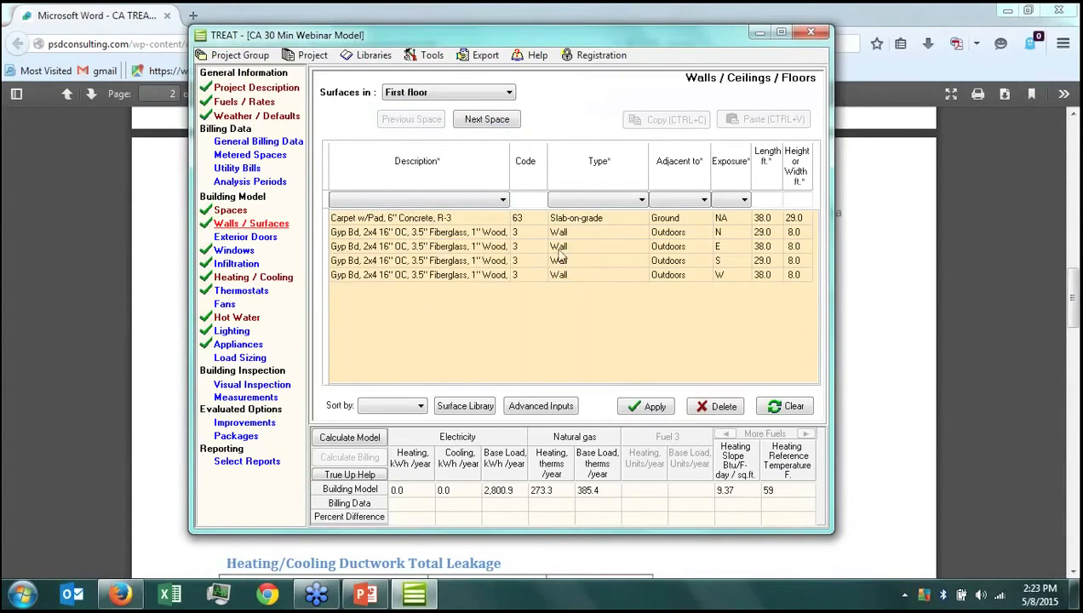
{"action": "left_click", "coordinate": [532, 234]}
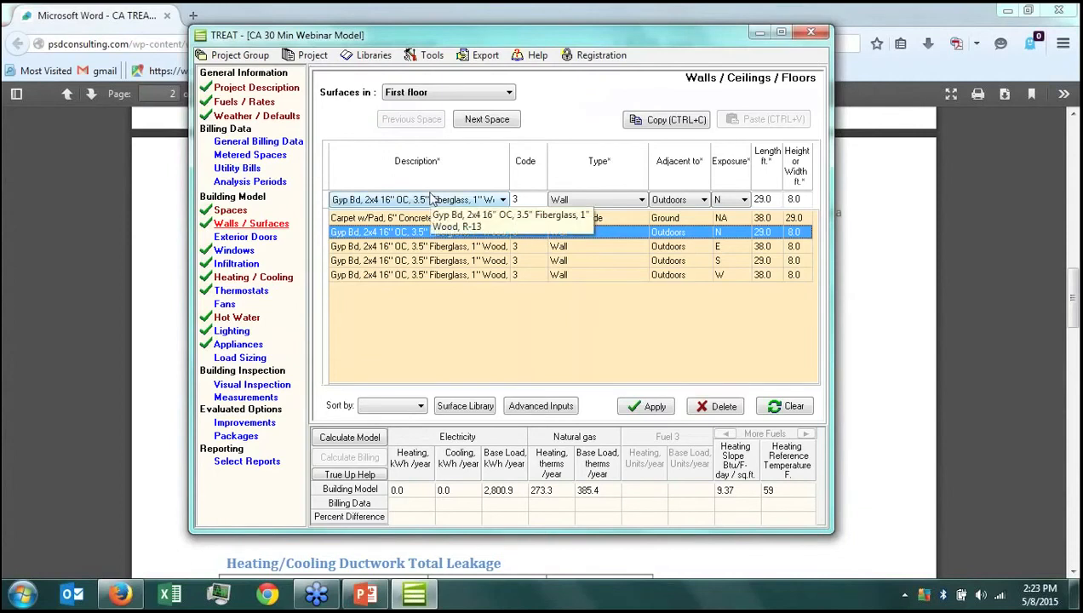
{"action": "left_click", "coordinate": [478, 124]}
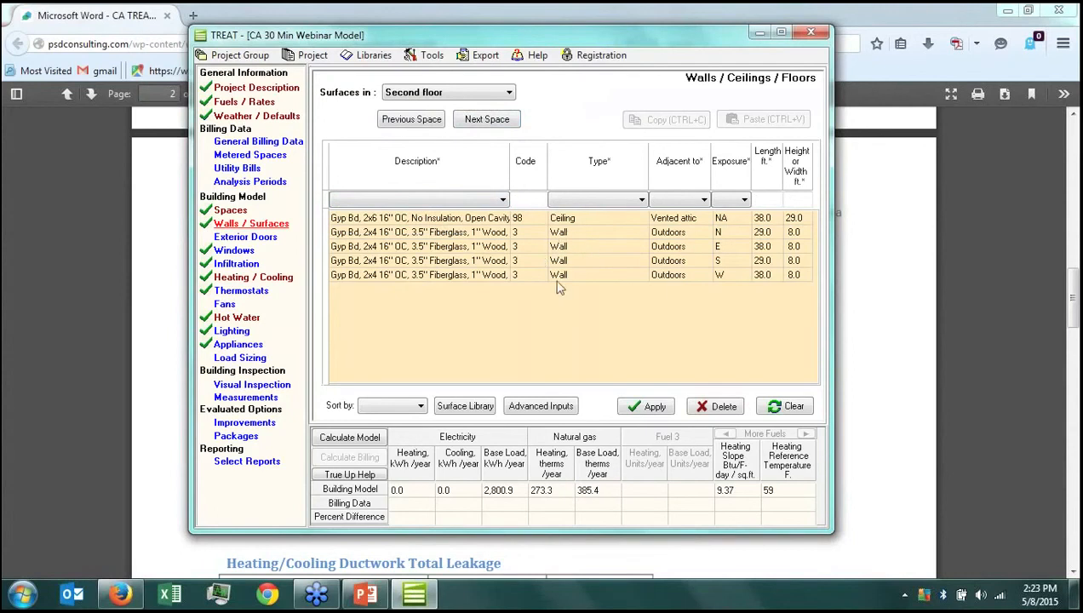
{"action": "left_click", "coordinate": [488, 124]}
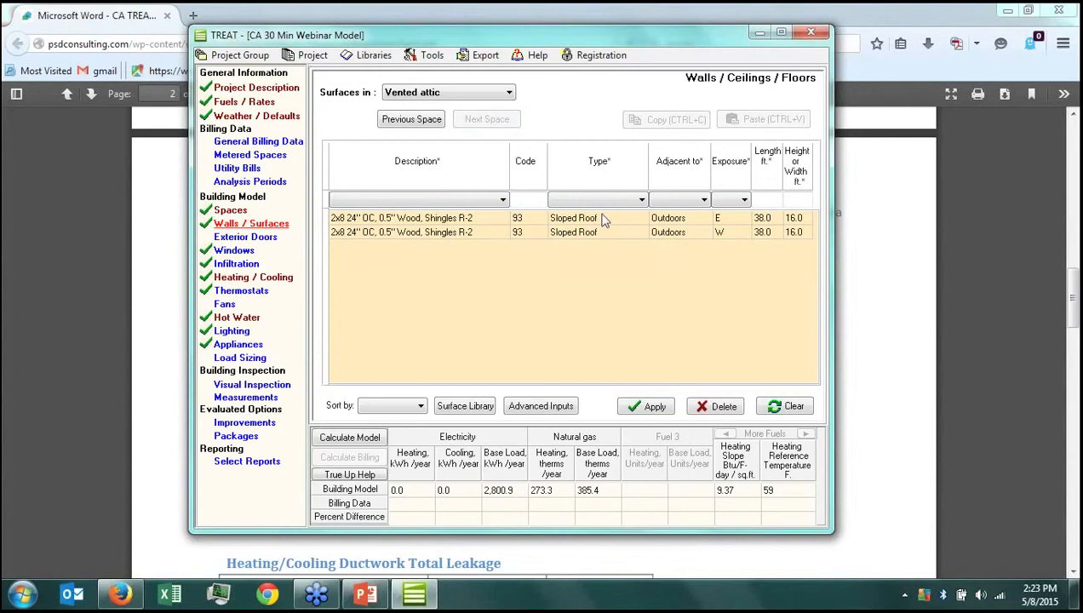
Add an improvement of type Heating Plant Improvement for the primary heating system
{"action": "left_click", "coordinate": [271, 424]}
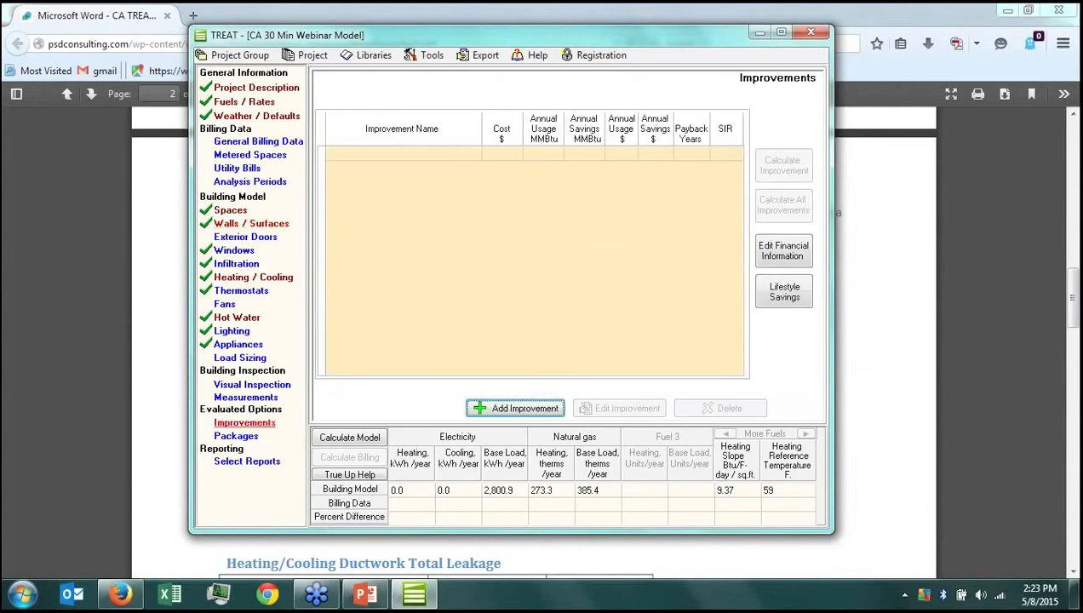
{"action": "left_click", "coordinate": [520, 412]}
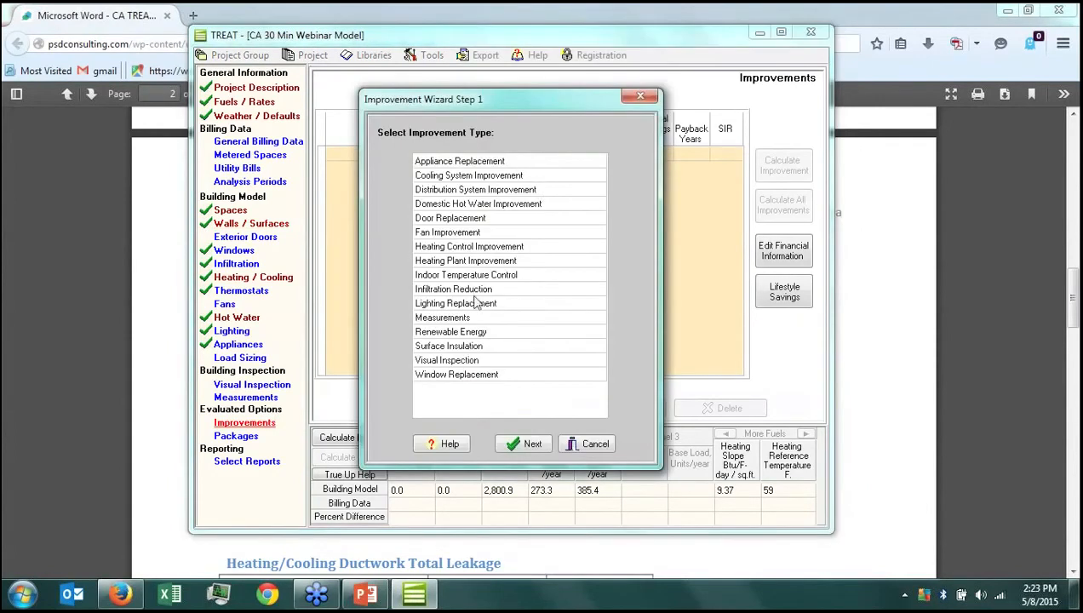
{"action": "double_click", "coordinate": [523, 263]}
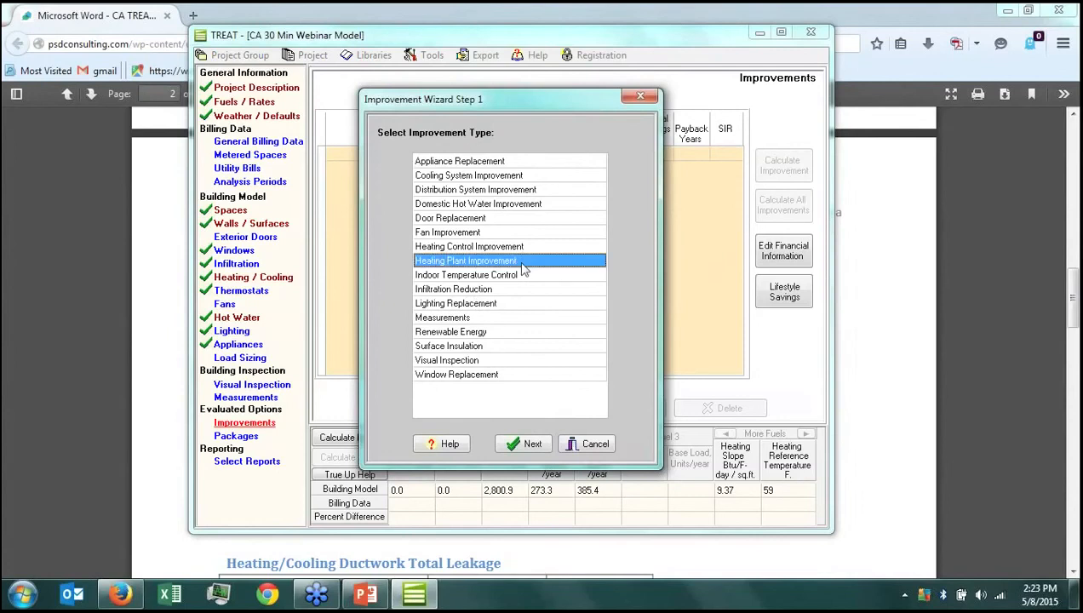
{"action": "left_click", "coordinate": [520, 335]}
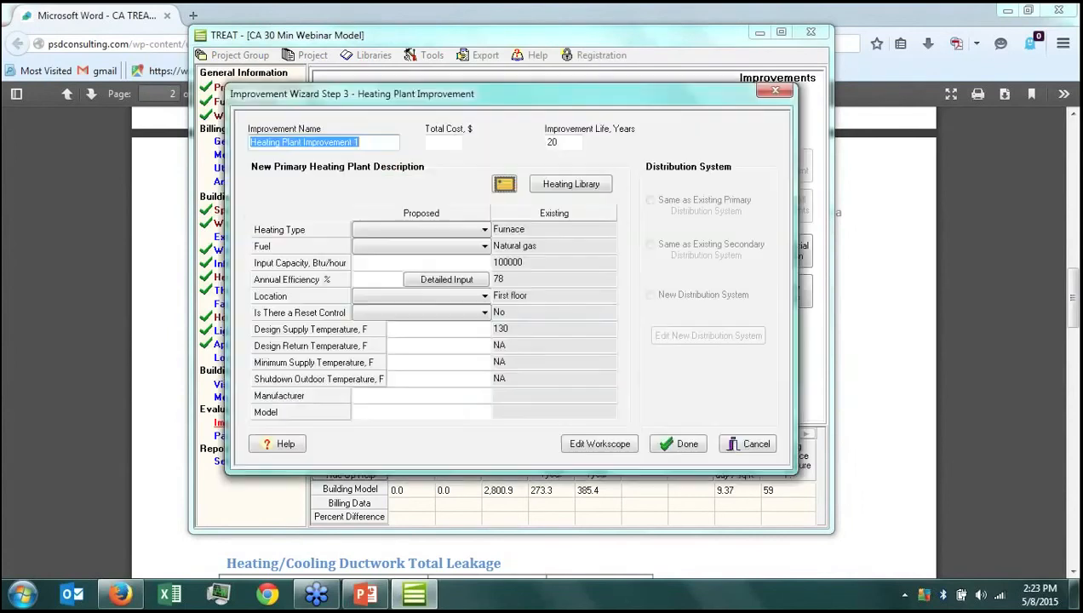
Name the improvement New Condensing Furnace and set its total cost to $5000
{"action": "type", "text": "New Condensing Furnace"}
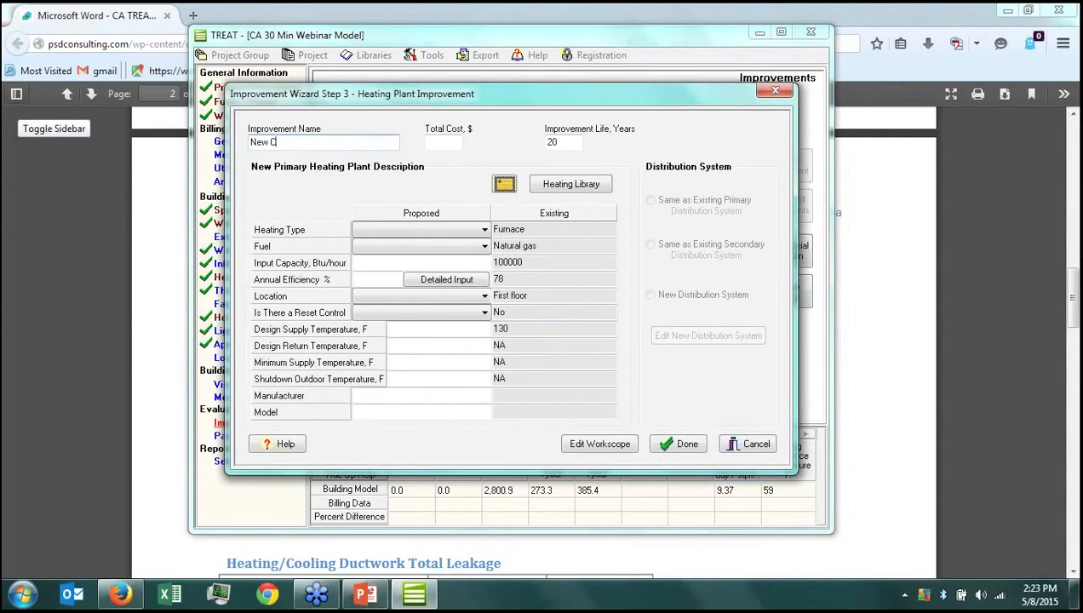
{"action": "key", "text": "Tab"}
{"action": "type", "text": "5000"}
{"action": "key", "text": "Tab"}
{"action": "key", "text": "Tab"}
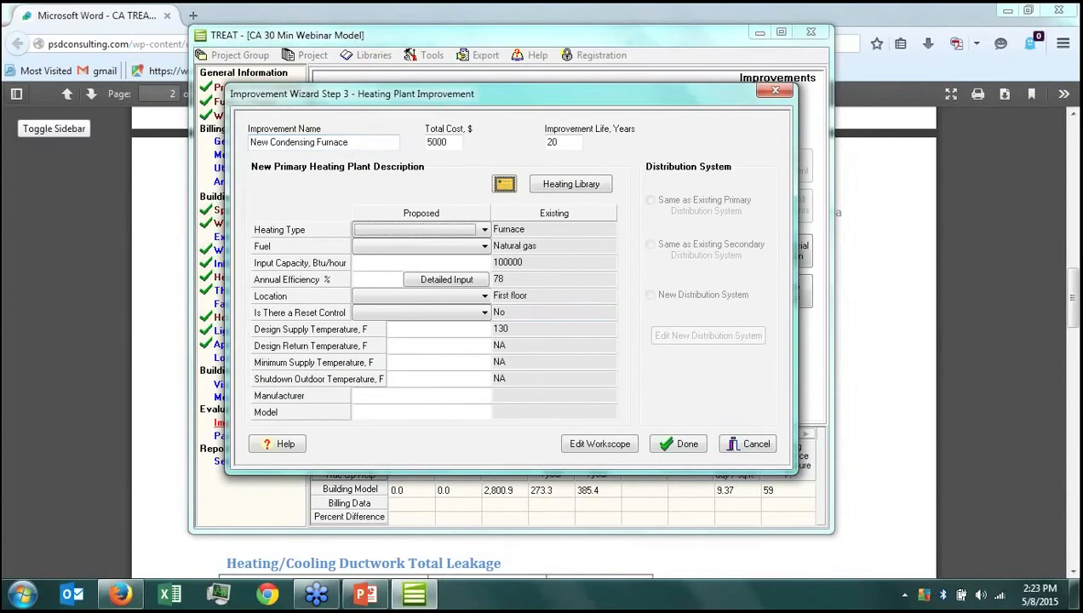
Set the proposed heating plant to a Furnace fuelled by Natural gas with an input capacity of 100000 Btu/hour
{"action": "key", "text": "f"}
{"action": "key", "text": "Tab"}
{"action": "key", "text": "n"}
{"action": "key", "text": "Tab"}
{"action": "type", "text": "10"}
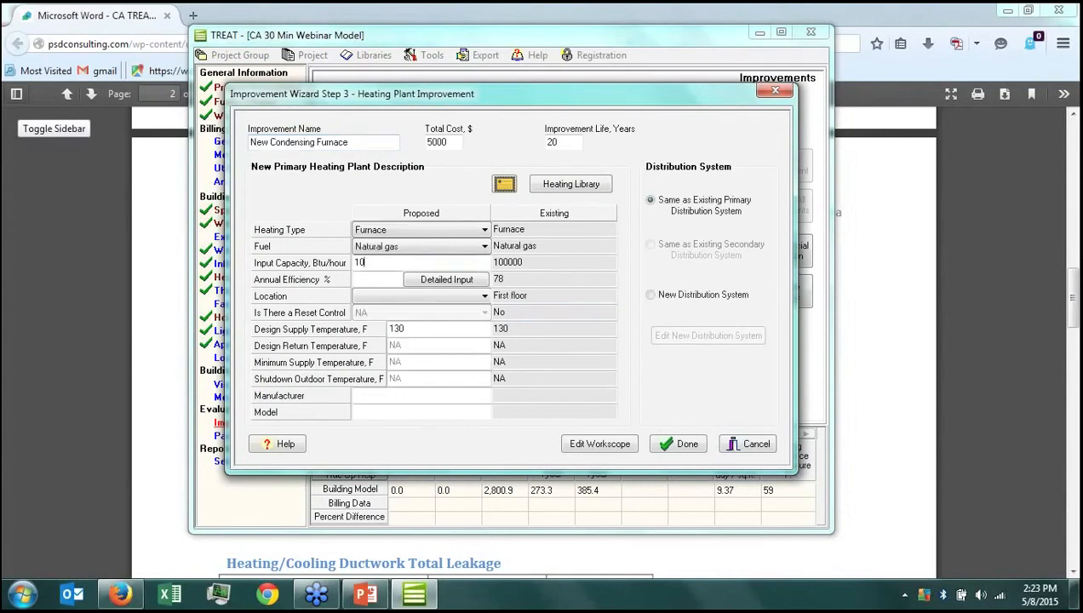
{"action": "type", "text": "0000"}
{"action": "key", "text": "Tab"}
Set the furnace's annual efficiency to 90% and location to First floor, then save and calculate the improvement
{"action": "type", "text": "90"}
{"action": "key", "text": "Tab"}
{"action": "key", "text": "Tab"}
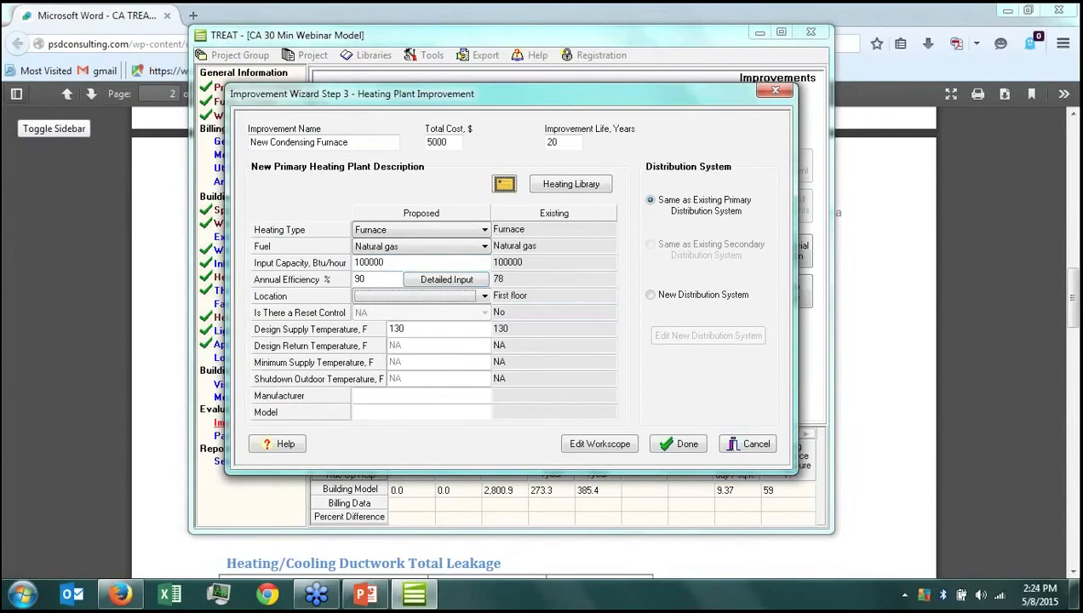
{"action": "key", "text": "f"}
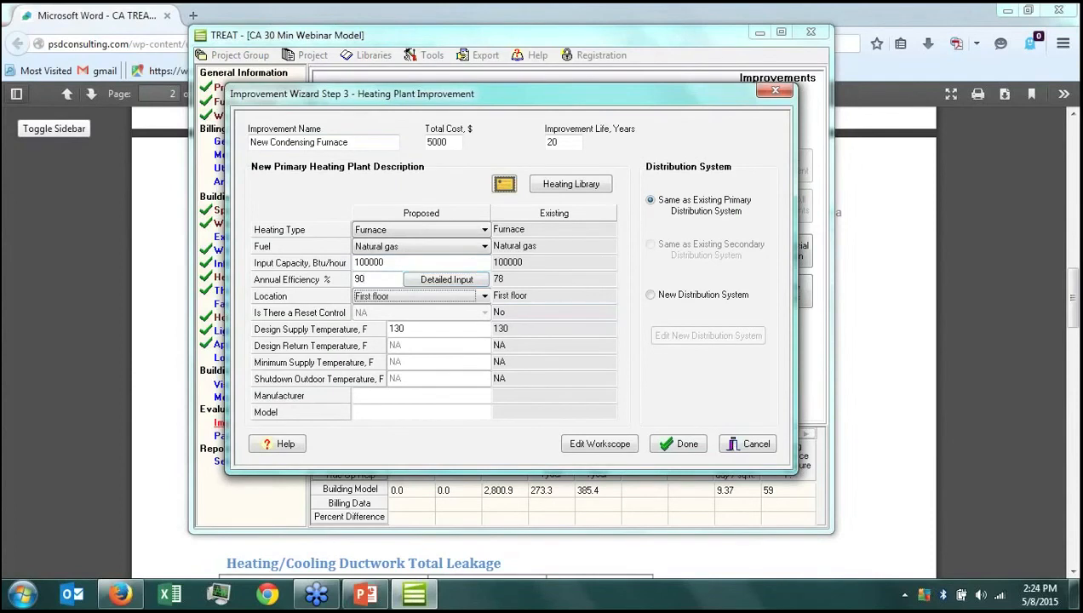
{"action": "left_click", "coordinate": [680, 445]}
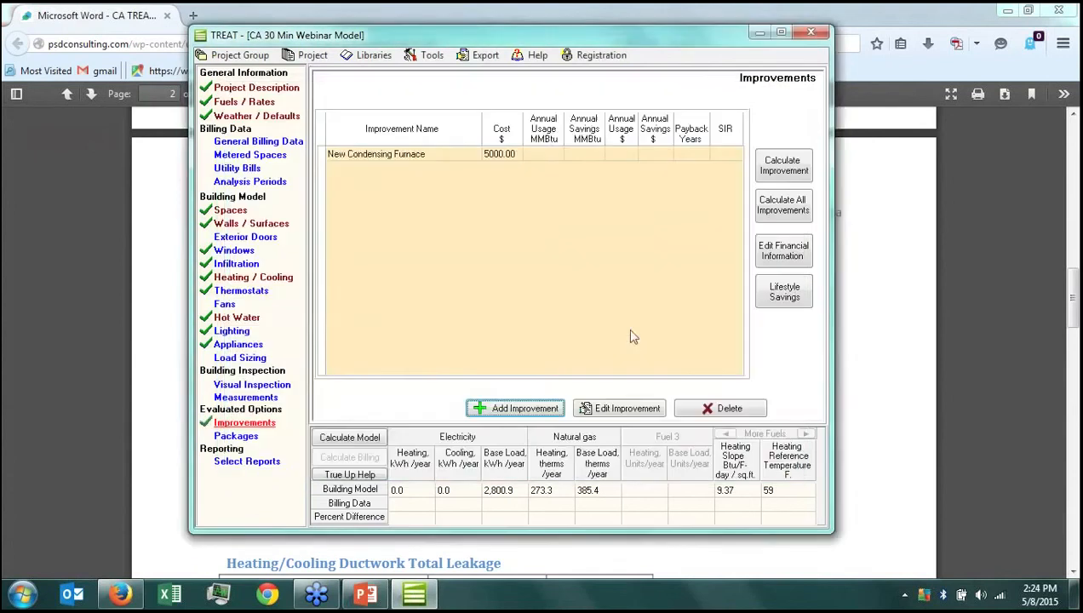
{"action": "left_click", "coordinate": [783, 167]}
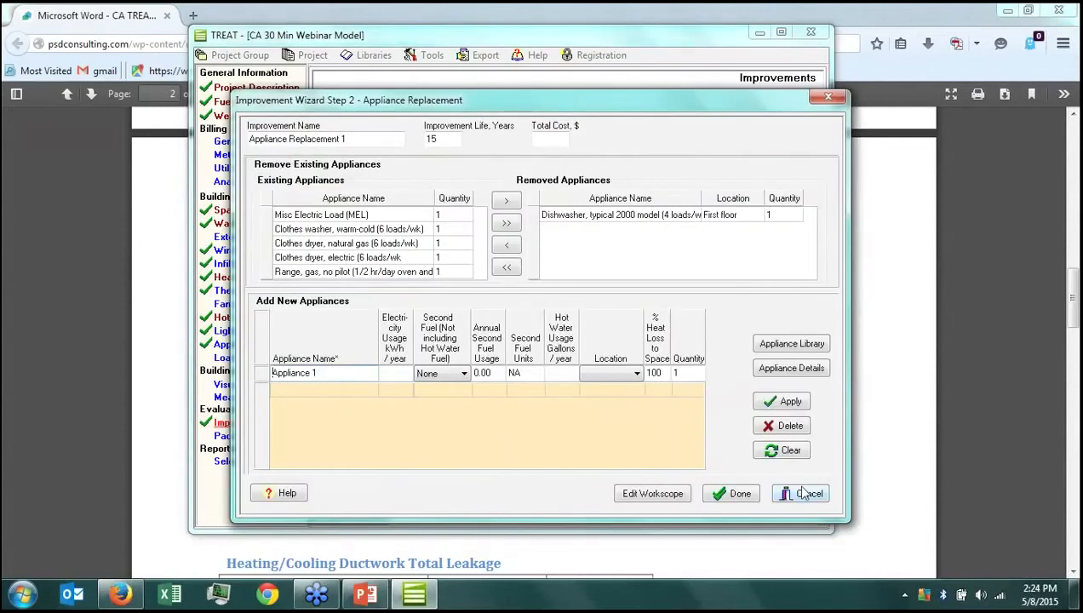
Find the EnergyStar dishwasher in the Appliance Library's Dishwasher category as the new appliance for the replacement improvement
{"action": "left_click", "coordinate": [805, 494]}
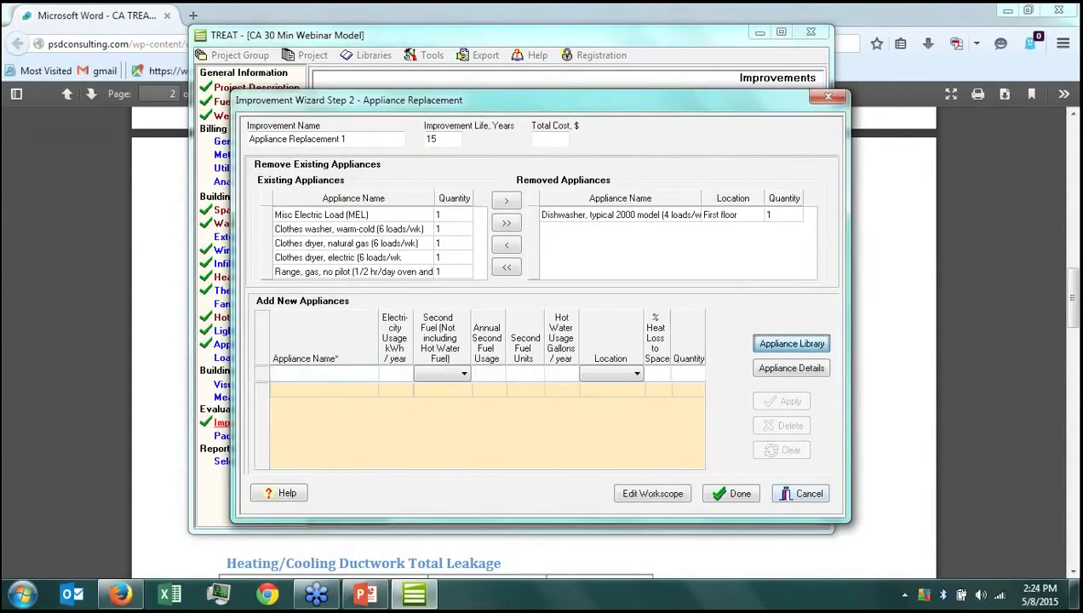
{"action": "key", "text": "Return"}
{"action": "left_click", "coordinate": [377, 143]}
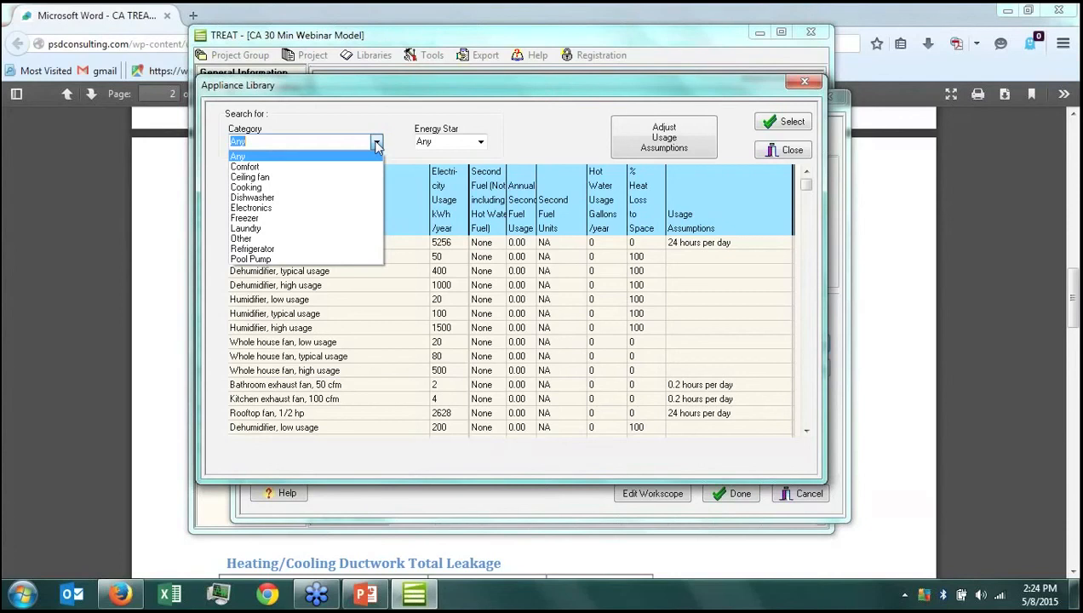
{"action": "left_click", "coordinate": [329, 198]}
{"action": "left_click", "coordinate": [313, 256]}
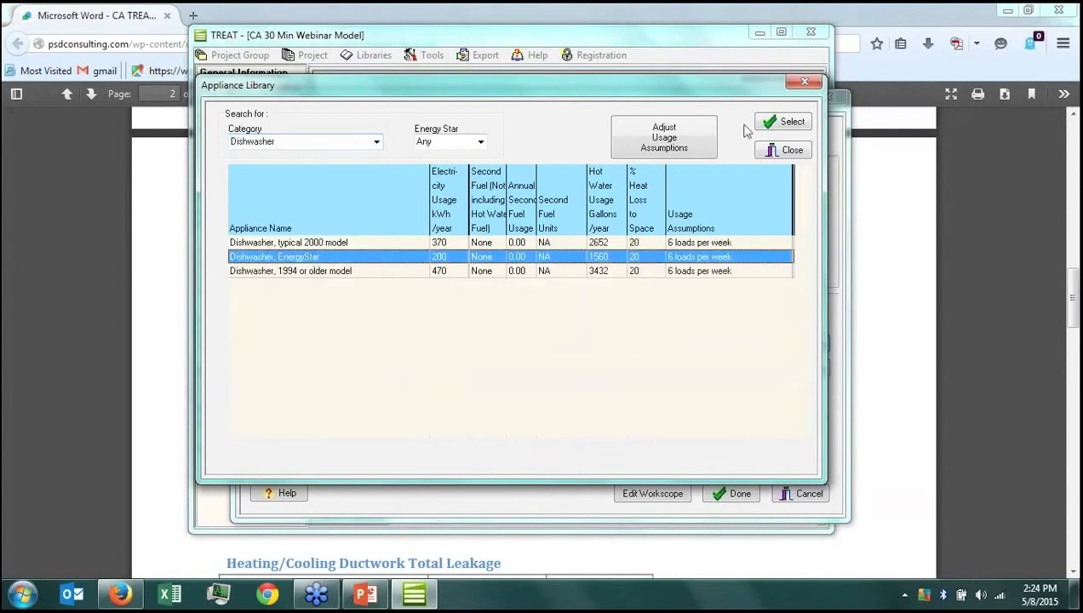
Adjust the EnergyStar dishwasher's usage assumption to 1 load per week and apply it as the new appliance
{"action": "left_click", "coordinate": [713, 132]}
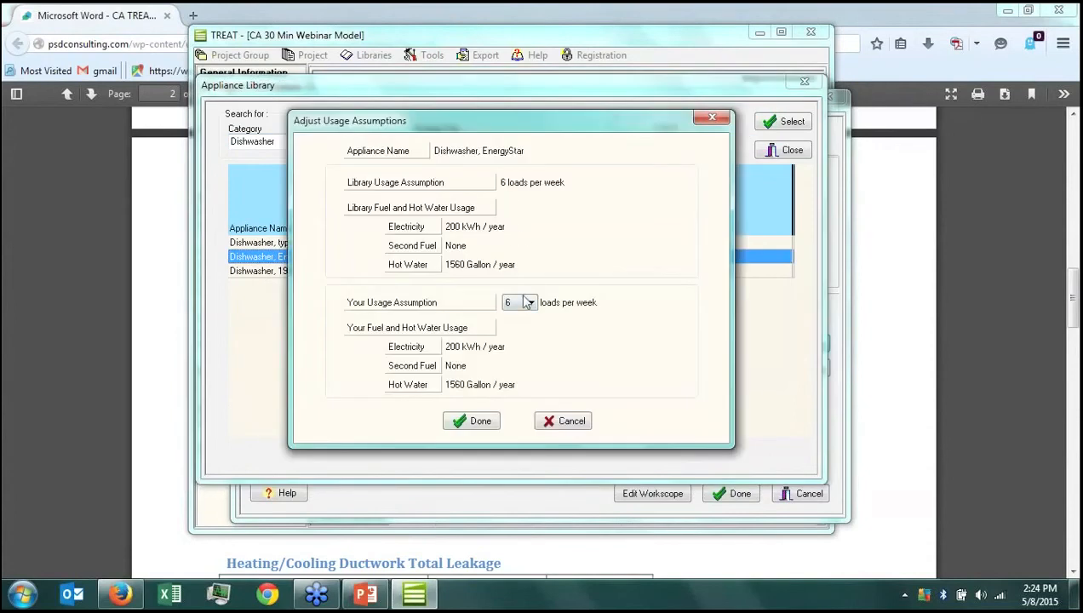
{"action": "left_click", "coordinate": [528, 302]}
{"action": "left_click", "coordinate": [515, 315]}
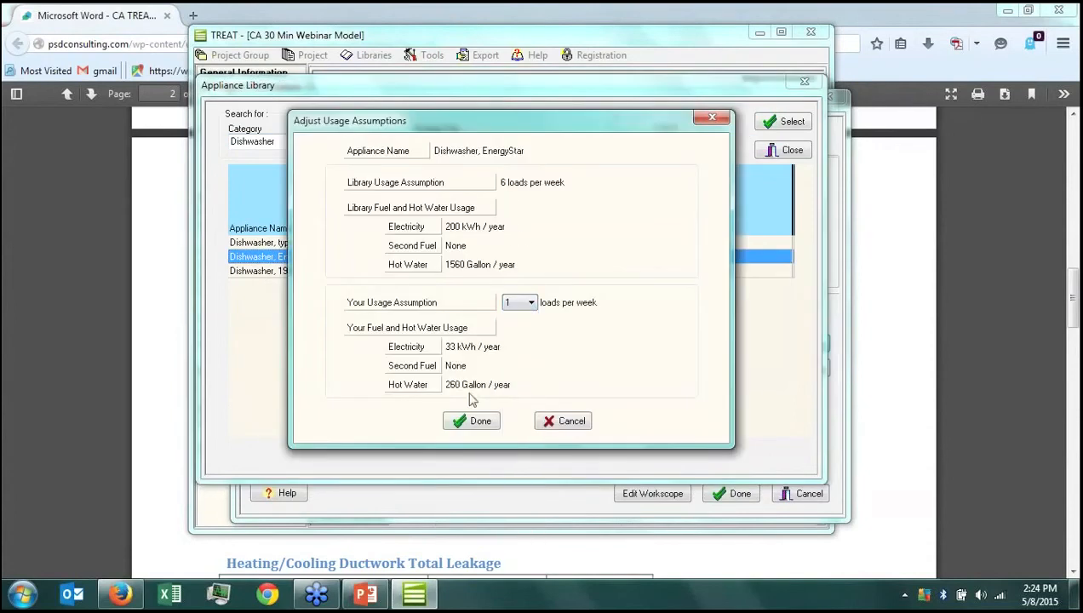
{"action": "left_click", "coordinate": [471, 421]}
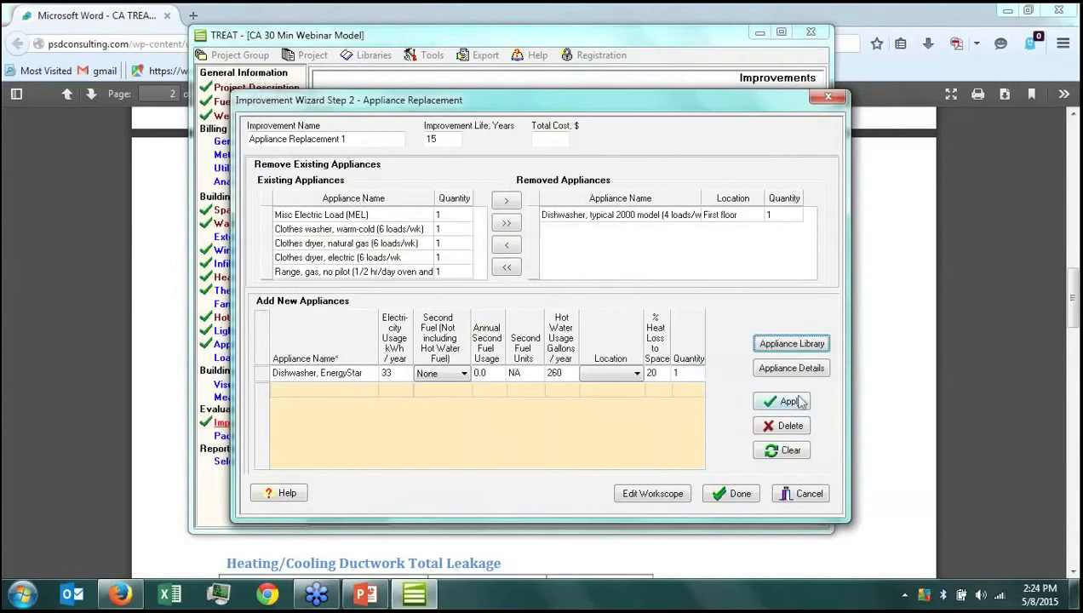
{"action": "left_click", "coordinate": [792, 401]}
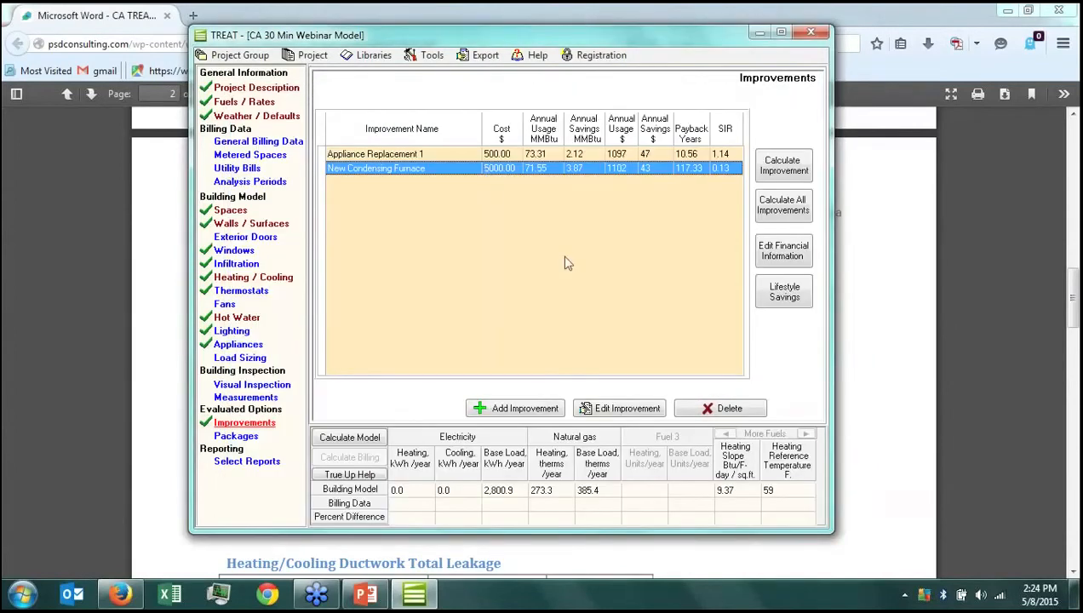
Create an improvement package containing both Appliance Replacement 1 and New Condensing Furnace
{"action": "left_click", "coordinate": [238, 437]}
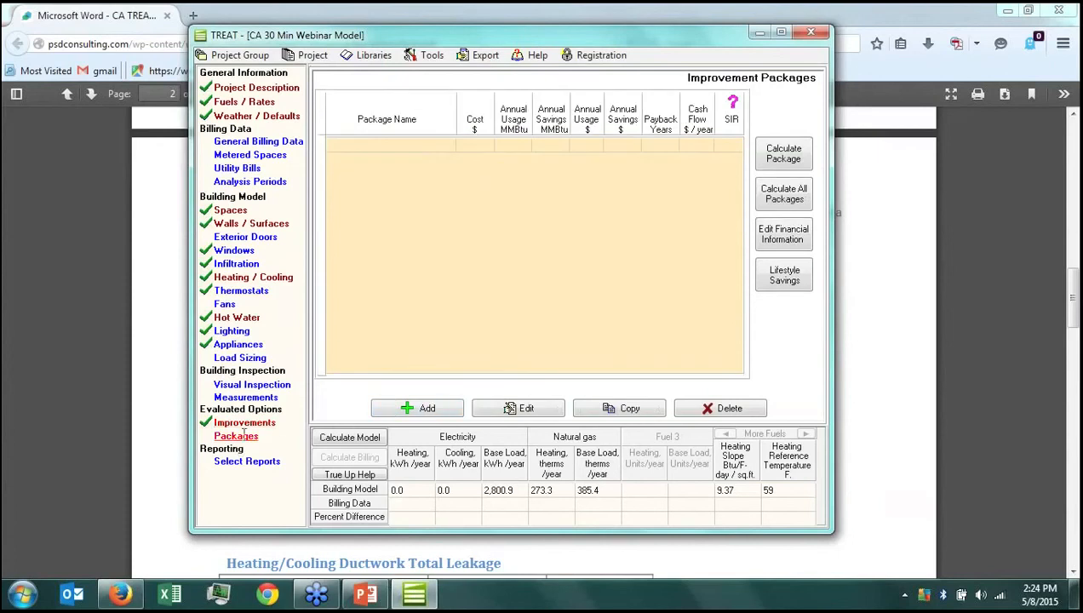
{"action": "left_click", "coordinate": [426, 408]}
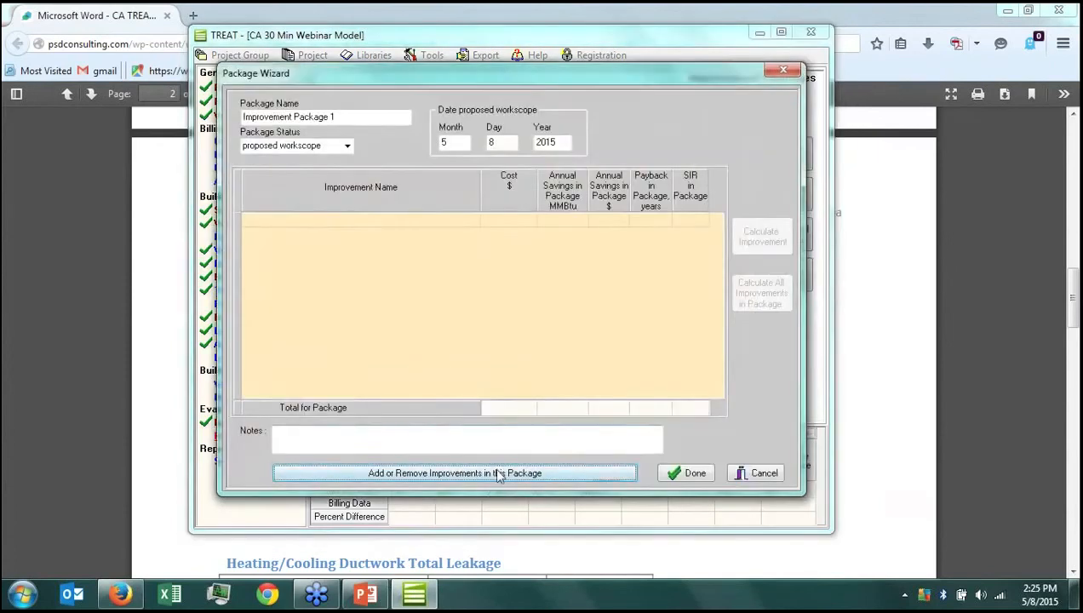
{"action": "left_click", "coordinate": [497, 472]}
{"action": "left_click", "coordinate": [509, 240]}
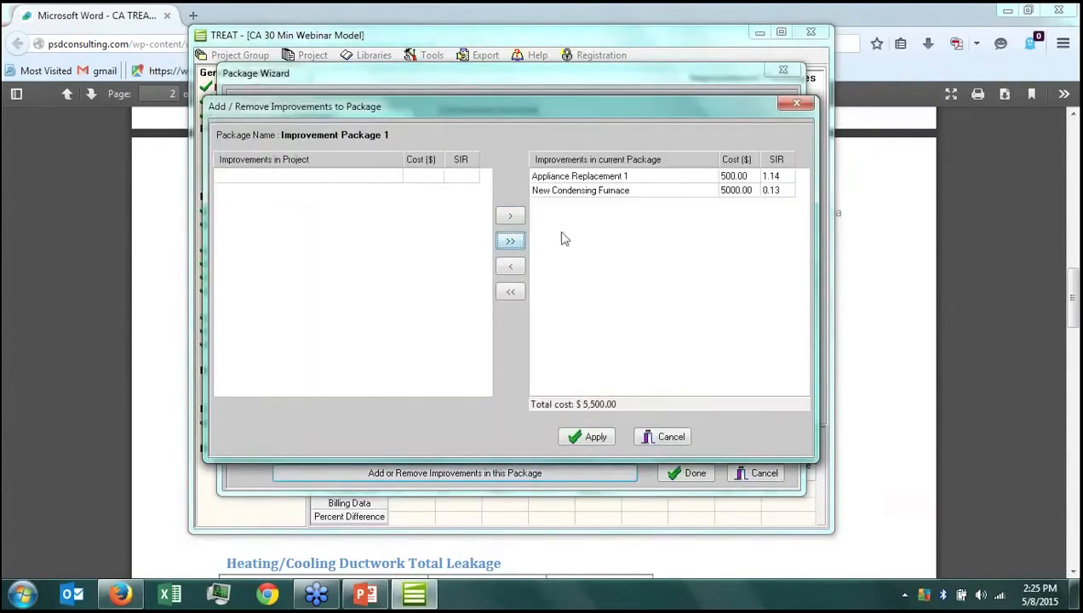
{"action": "left_click", "coordinate": [592, 436]}
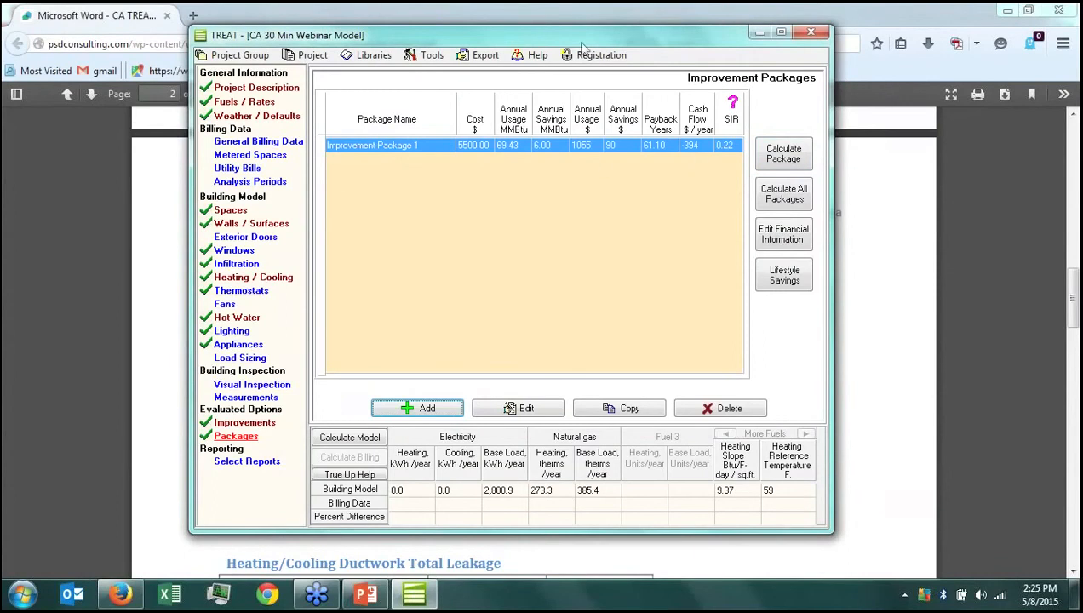
{"action": "left_click_drag", "start_coordinate": [582, 46], "coordinate": [583, 58]}
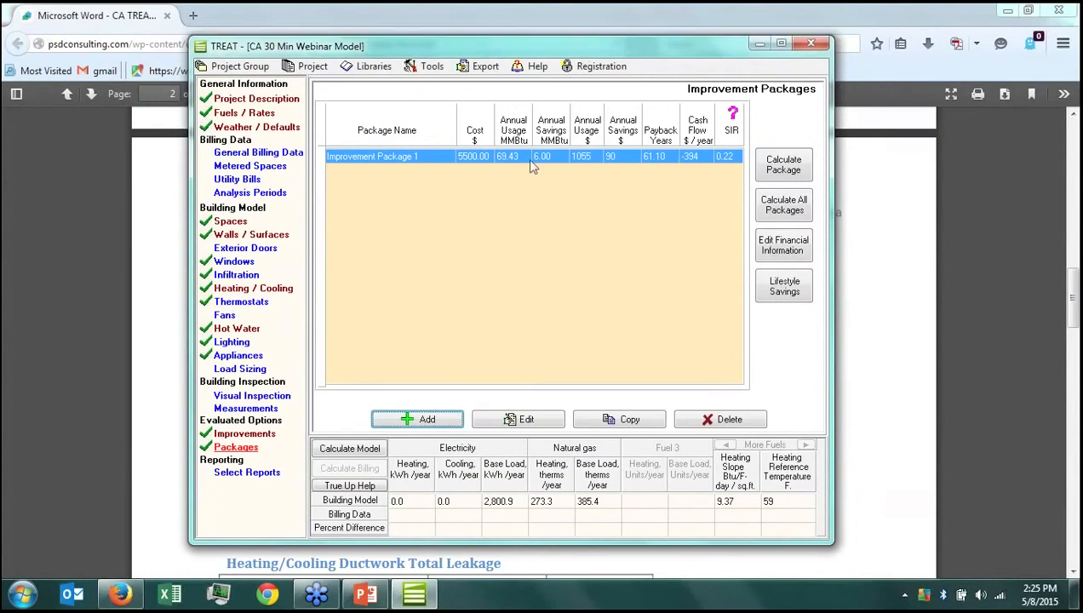
{"action": "left_click", "coordinate": [523, 158]}
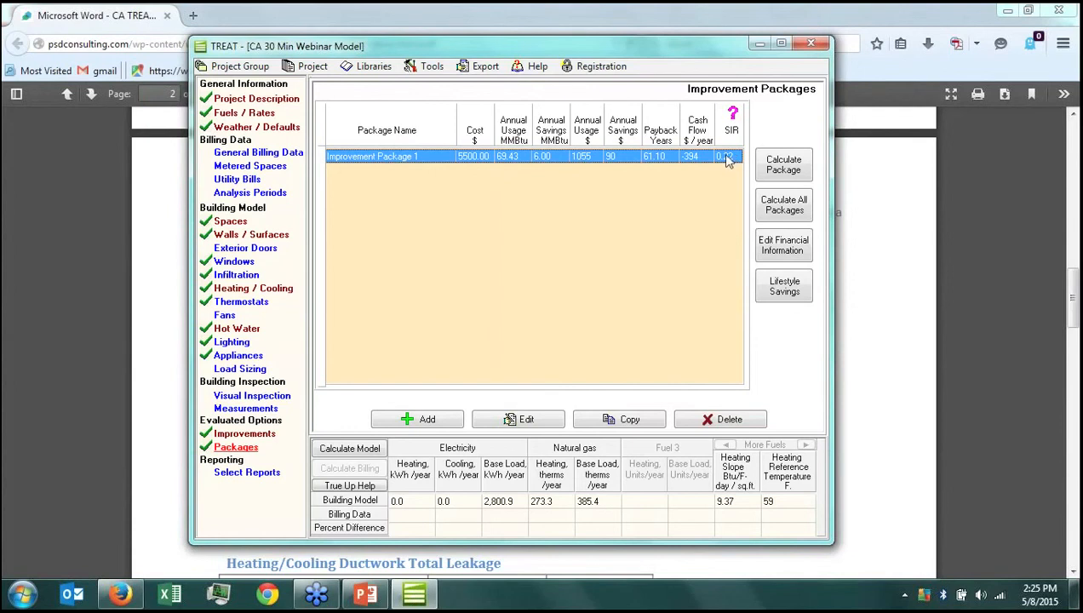
{"action": "left_click", "coordinate": [1071, 237]}
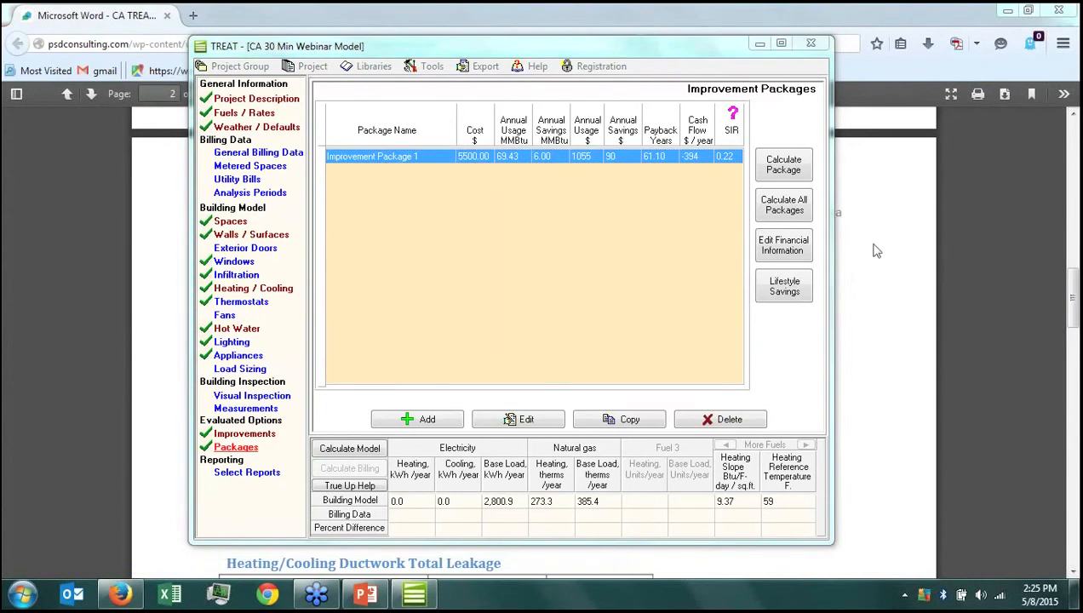
{"action": "left_click", "coordinate": [466, 326]}
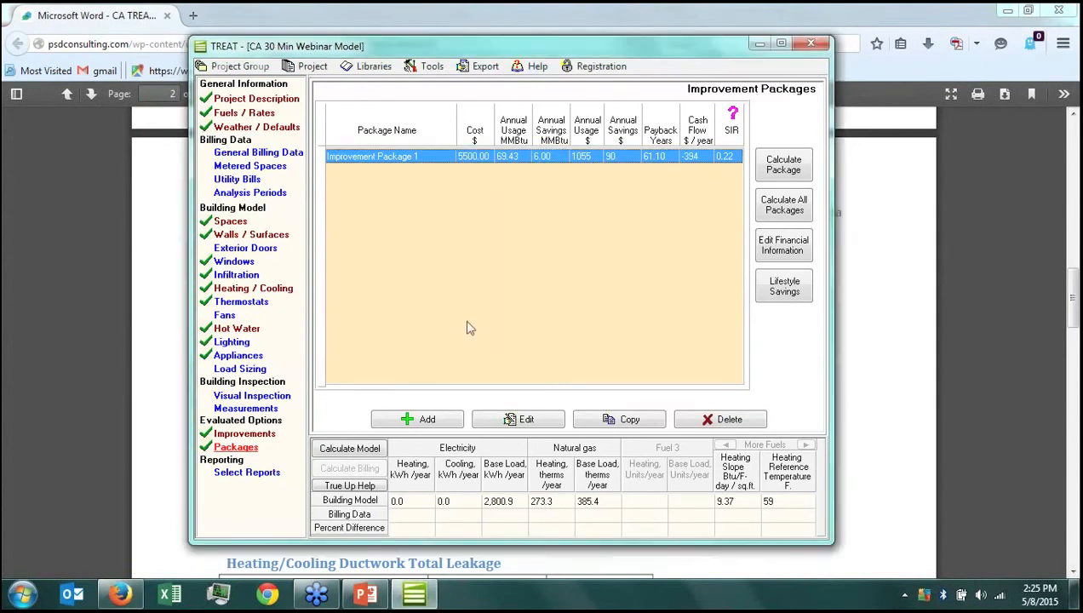
Switch to the PowerPoint presentation and go to slide 12, Getting Help with TREAT
{"action": "left_click", "coordinate": [364, 594]}
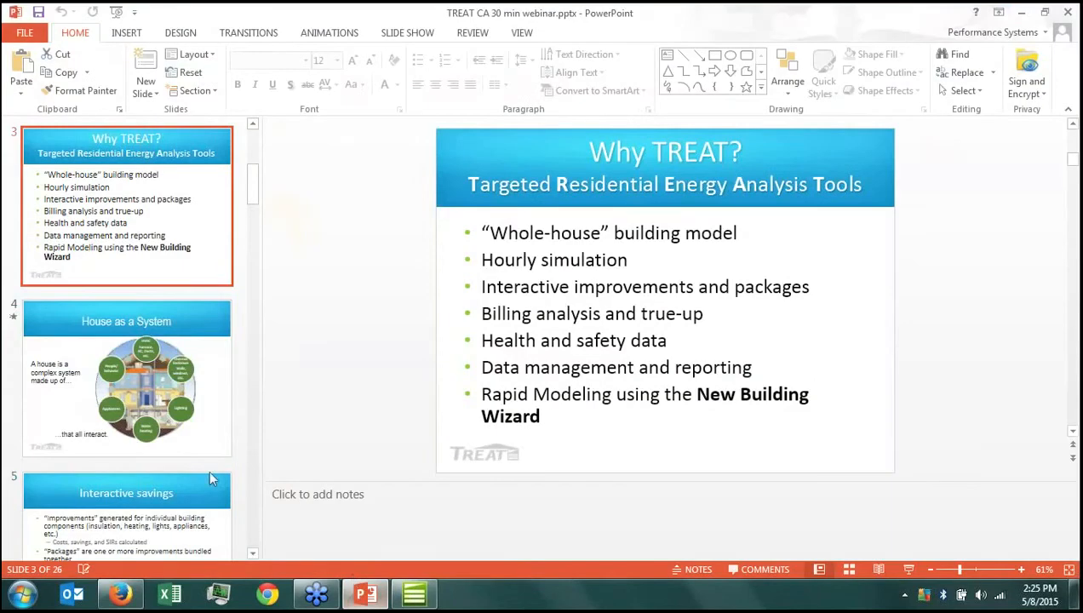
{"action": "left_click", "coordinate": [252, 554]}
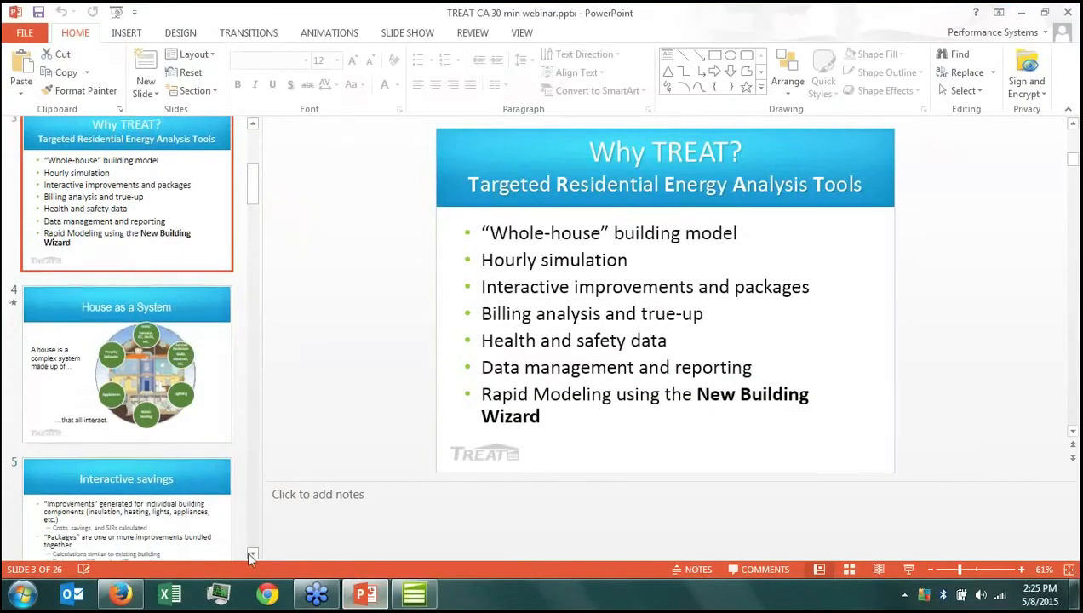
{"action": "scroll", "coordinate": [252, 553], "scroll_direction": "down", "scroll_amount": 10}
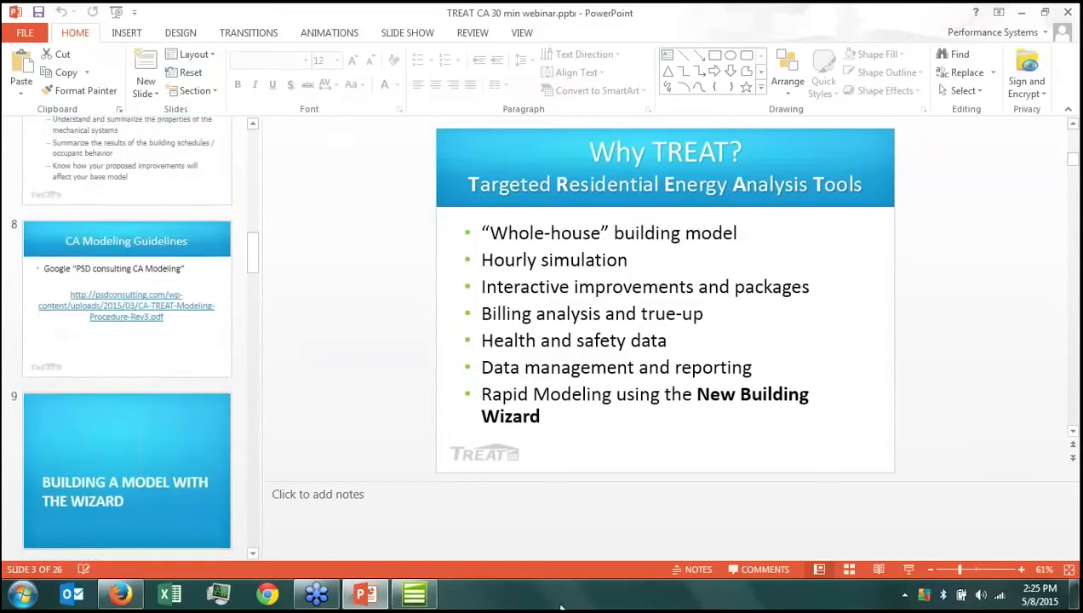
{"action": "left_click", "coordinate": [199, 489]}
{"action": "key", "text": "Down"}
{"action": "key", "text": "Down"}
{"action": "key", "text": "Down"}
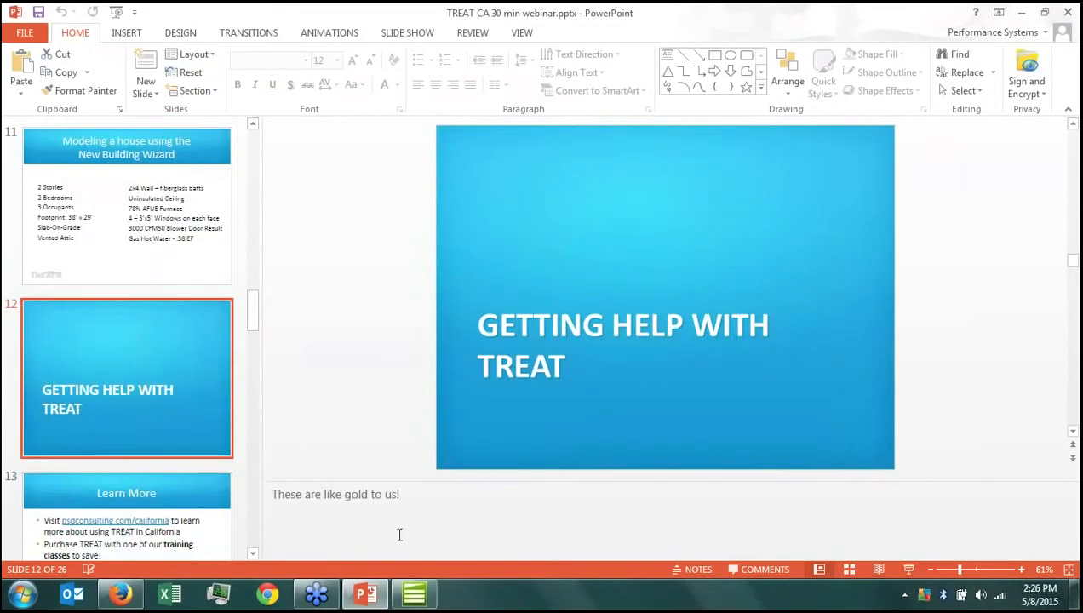
Return to TREAT and display the HPXML Inspections dataset in the Visual Inspection Wizard
{"action": "left_click", "coordinate": [414, 594]}
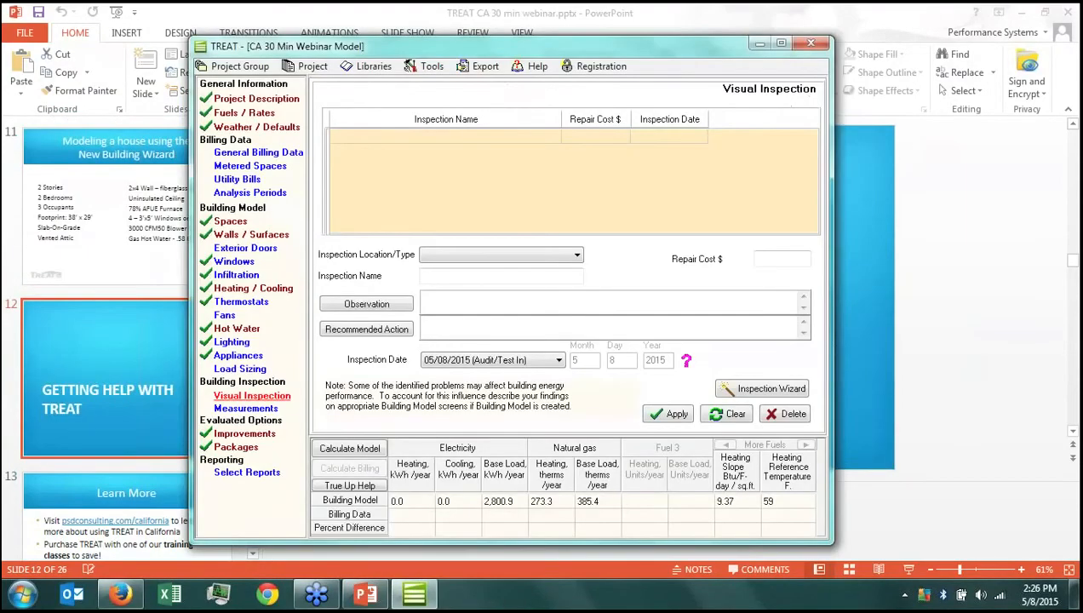
{"action": "left_click", "coordinate": [771, 390]}
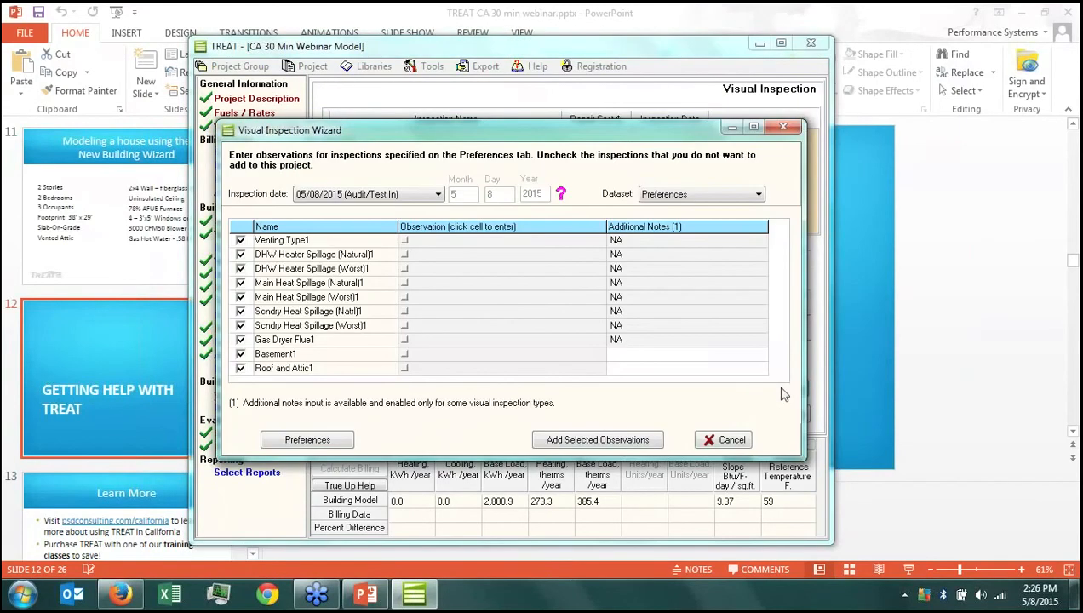
{"action": "left_click", "coordinate": [731, 199]}
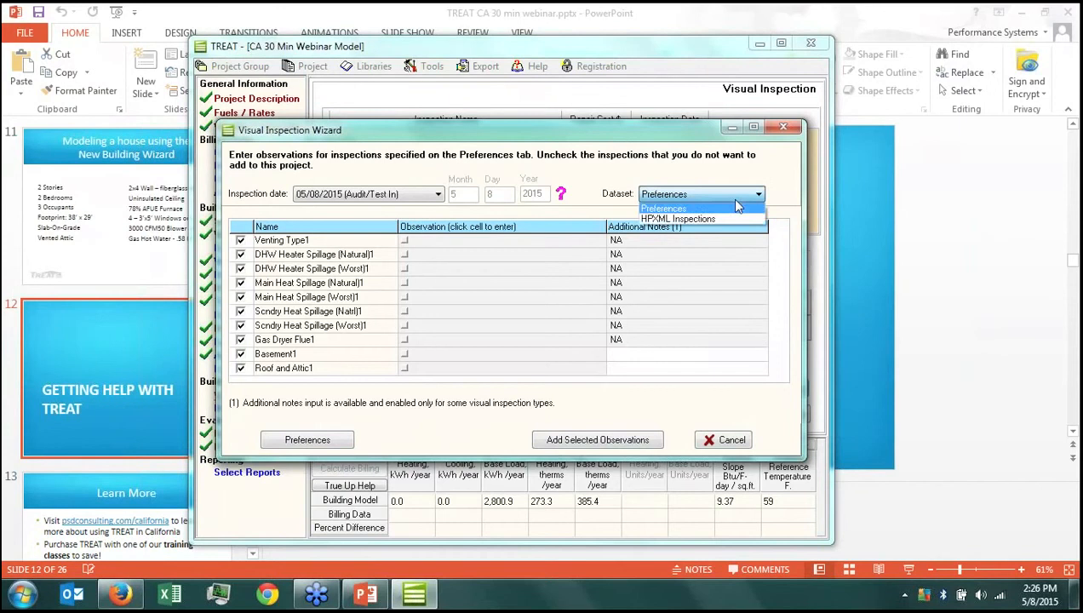
{"action": "left_click", "coordinate": [725, 220]}
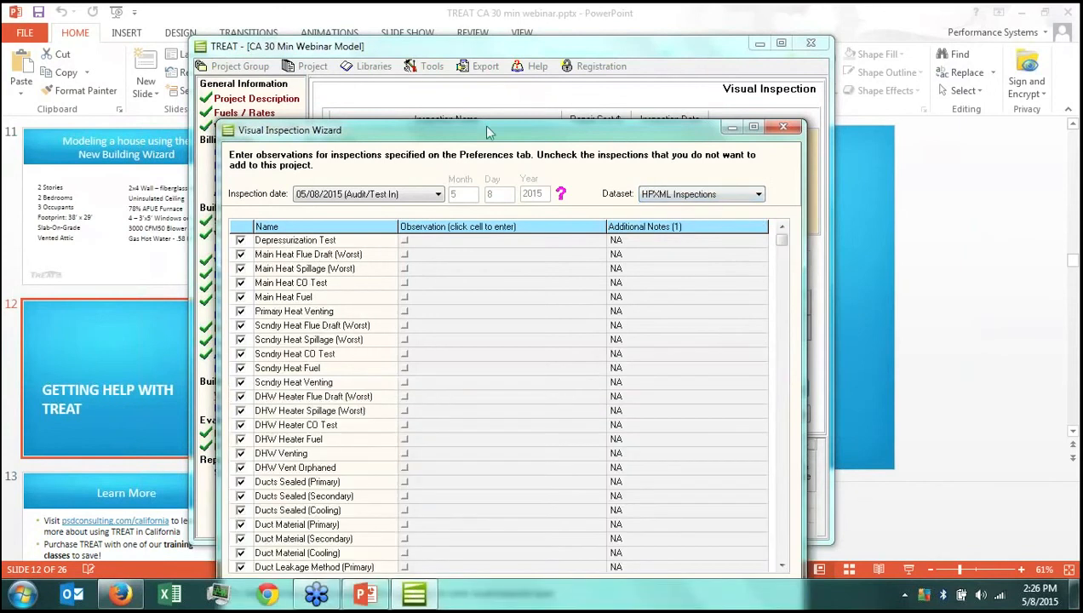
{"action": "left_click_drag", "start_coordinate": [489, 137], "coordinate": [495, 54]}
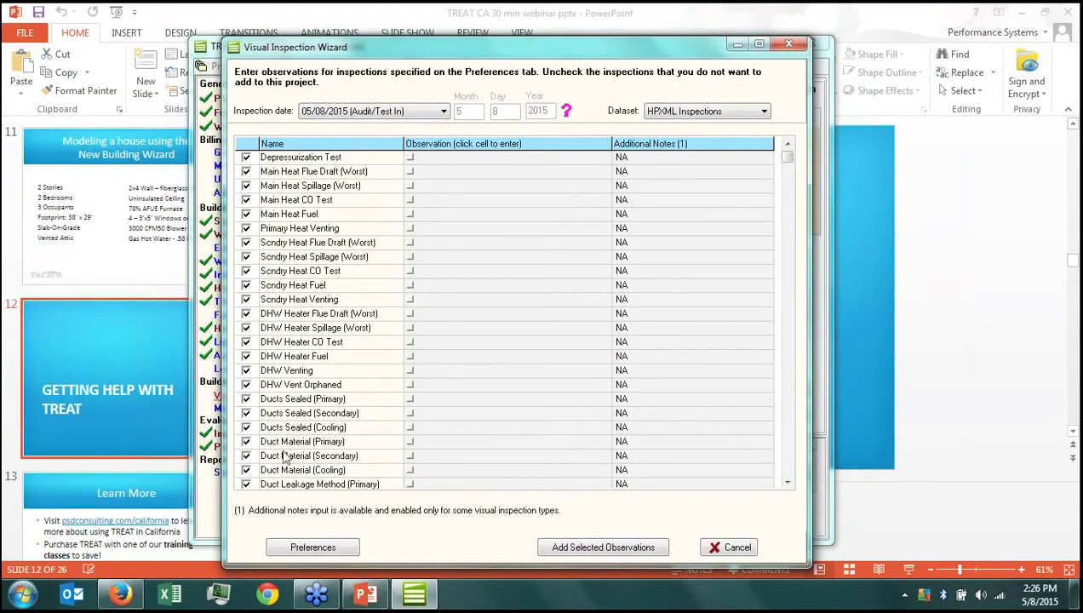
Set the wizard's inspection date to the improvement package date 5/30/2015, then close the wizard without adding observations
{"action": "left_click", "coordinate": [373, 112]}
{"action": "left_click", "coordinate": [366, 135]}
{"action": "left_click_drag", "start_coordinate": [668, 49], "coordinate": [680, 15]}
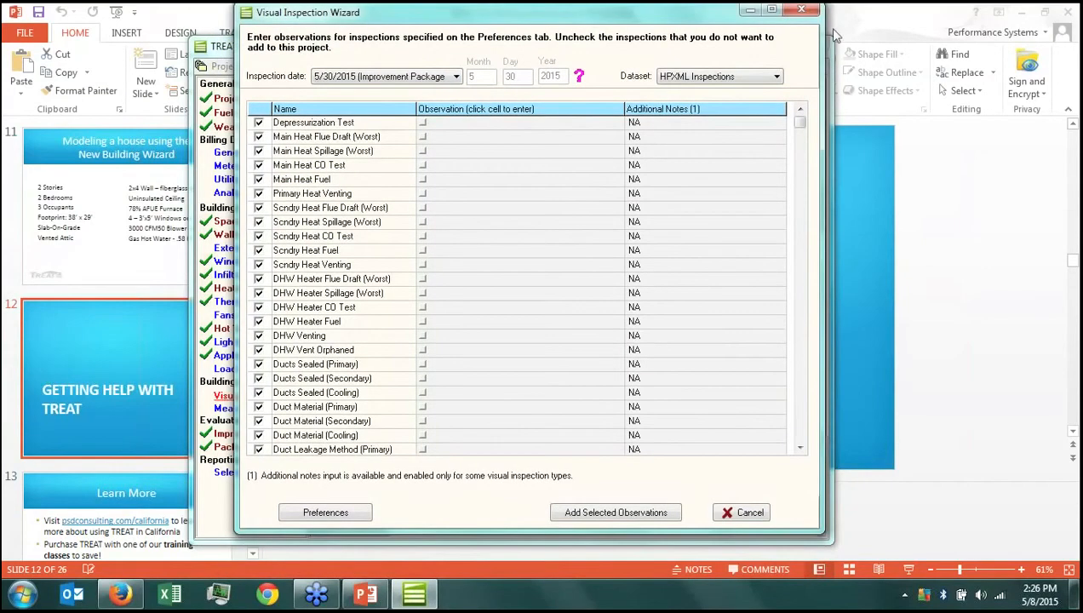
{"action": "left_click", "coordinate": [801, 9]}
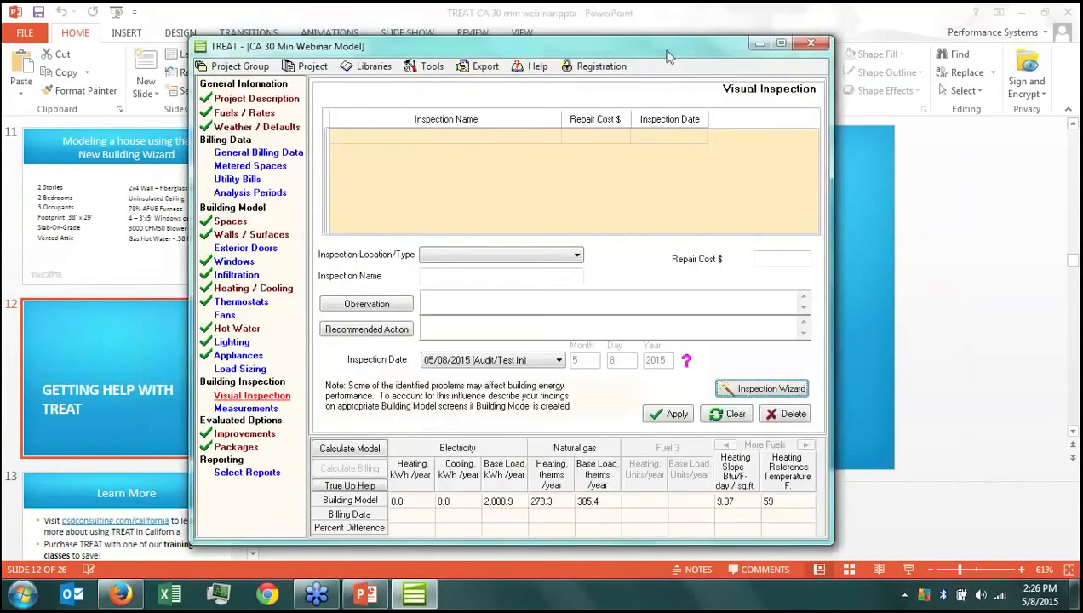
Open report selection and expand the categories from Data Exports/Request Forms through Sales Tools/Customer Engagement to review the available reports
{"action": "left_click_drag", "start_coordinate": [670, 56], "coordinate": [716, 40]}
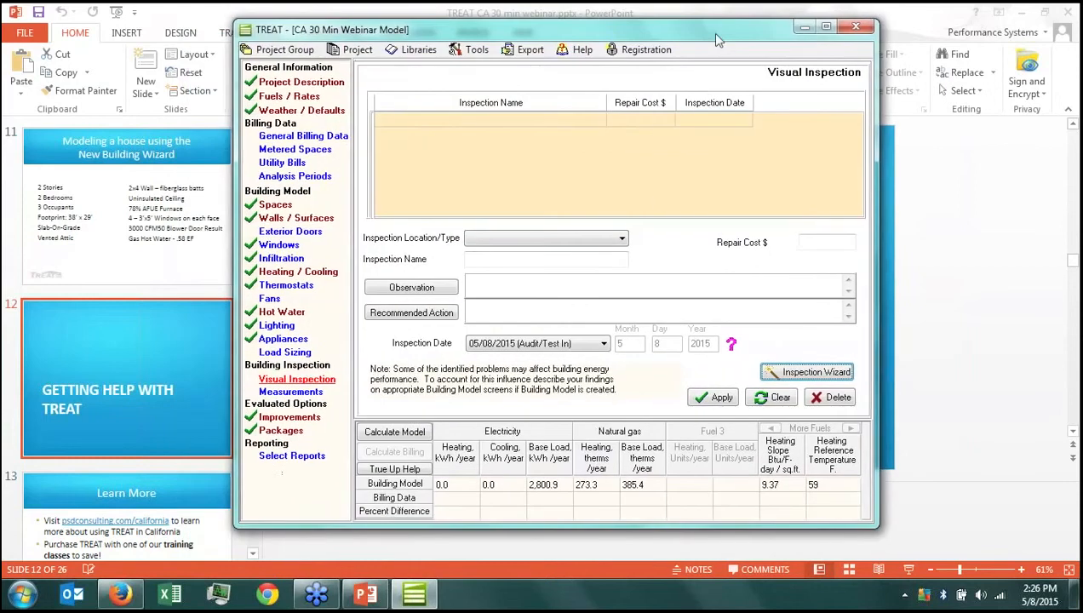
{"action": "left_click", "coordinate": [596, 290]}
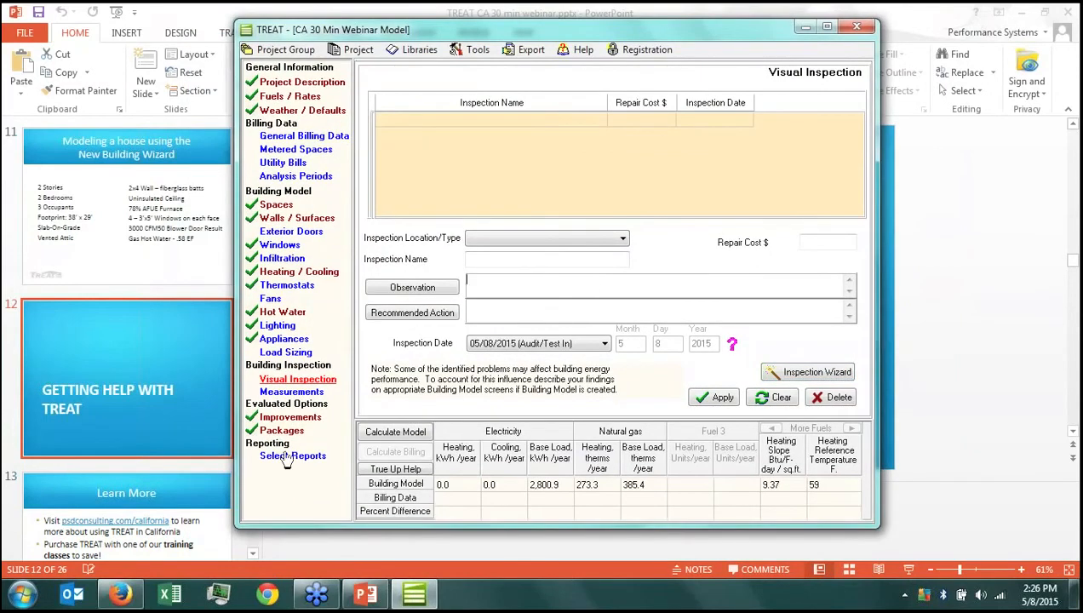
{"action": "left_click", "coordinate": [288, 457]}
{"action": "left_click", "coordinate": [481, 83]}
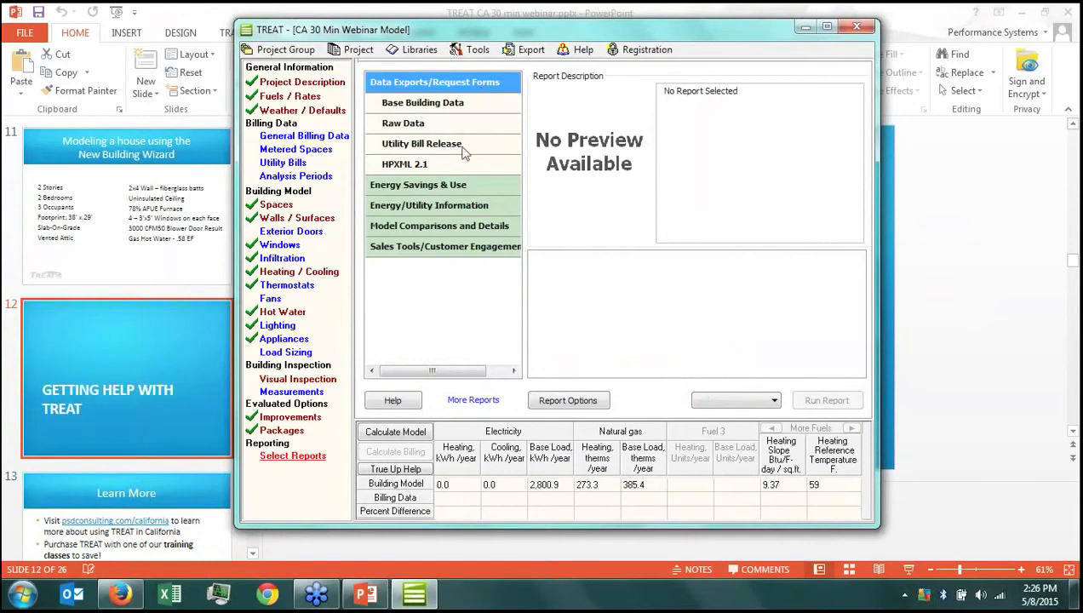
{"action": "left_click", "coordinate": [451, 186]}
{"action": "left_click", "coordinate": [458, 223]}
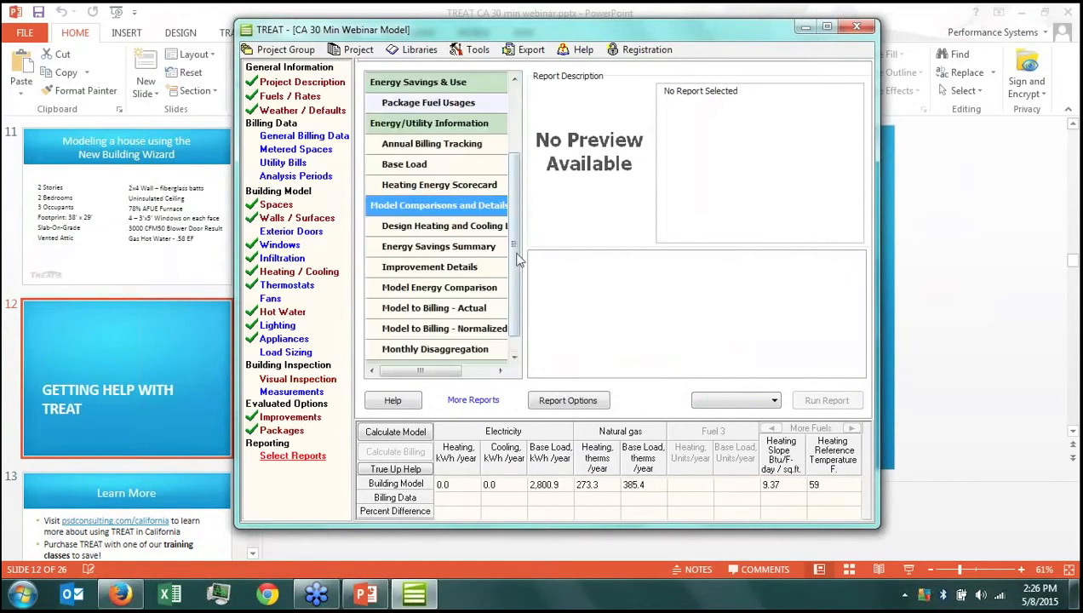
{"action": "scroll", "coordinate": [515, 261], "scroll_direction": "down", "scroll_amount": 1}
{"action": "left_click", "coordinate": [487, 345]}
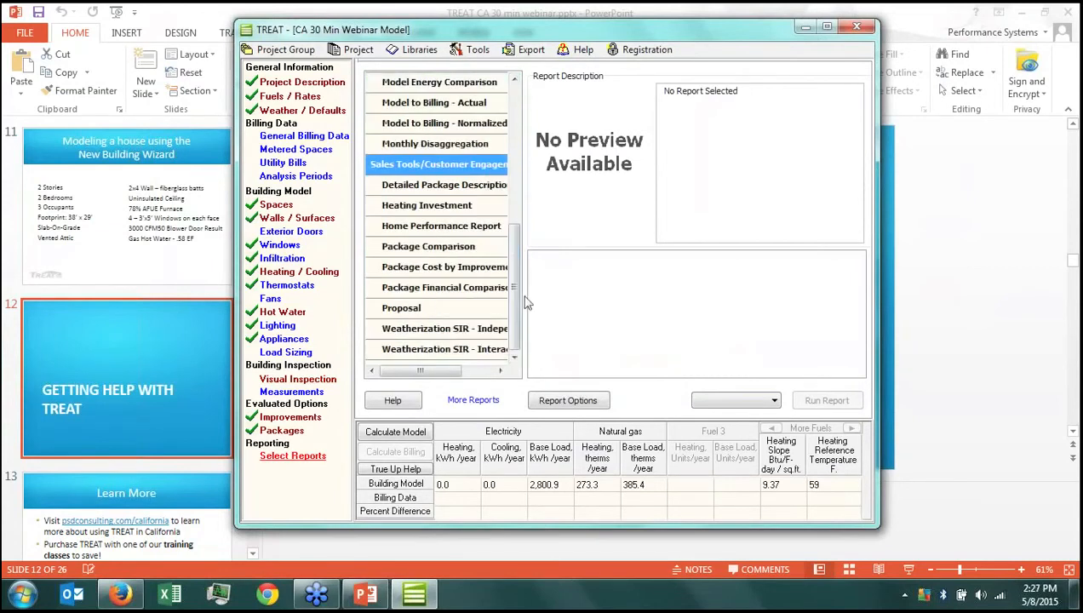
Run the Home Performance Report for Improvement Package 1 as an Acrobat PDF, and select the HPXML 2.1 report for the same package
{"action": "left_click", "coordinate": [480, 231]}
{"action": "left_click", "coordinate": [575, 287]}
{"action": "left_click", "coordinate": [300, 430]}
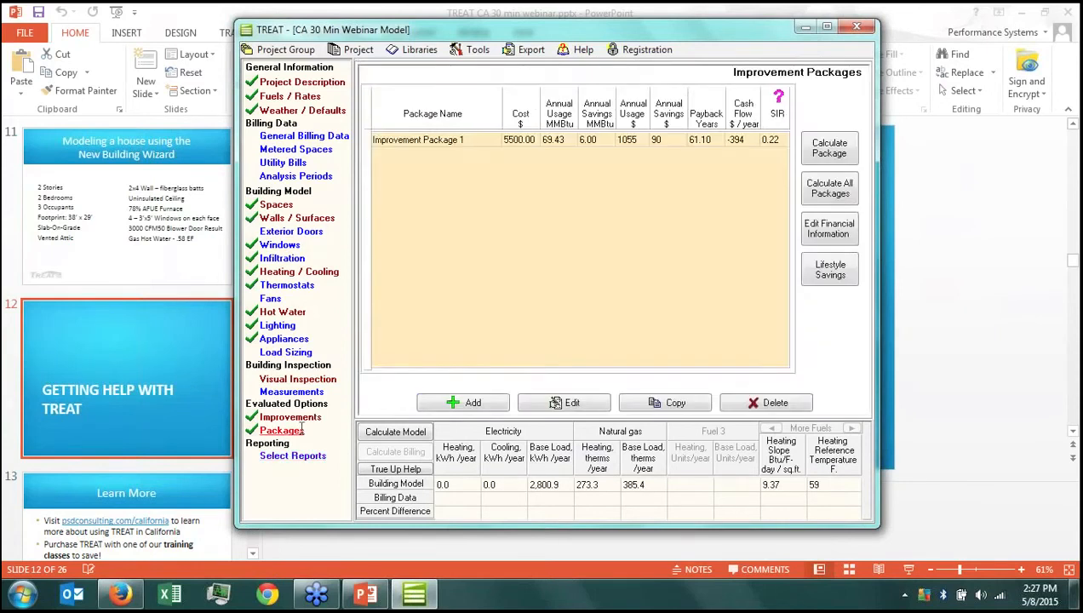
{"action": "left_click", "coordinate": [298, 456]}
{"action": "left_click", "coordinate": [579, 287]}
{"action": "left_click", "coordinate": [827, 400]}
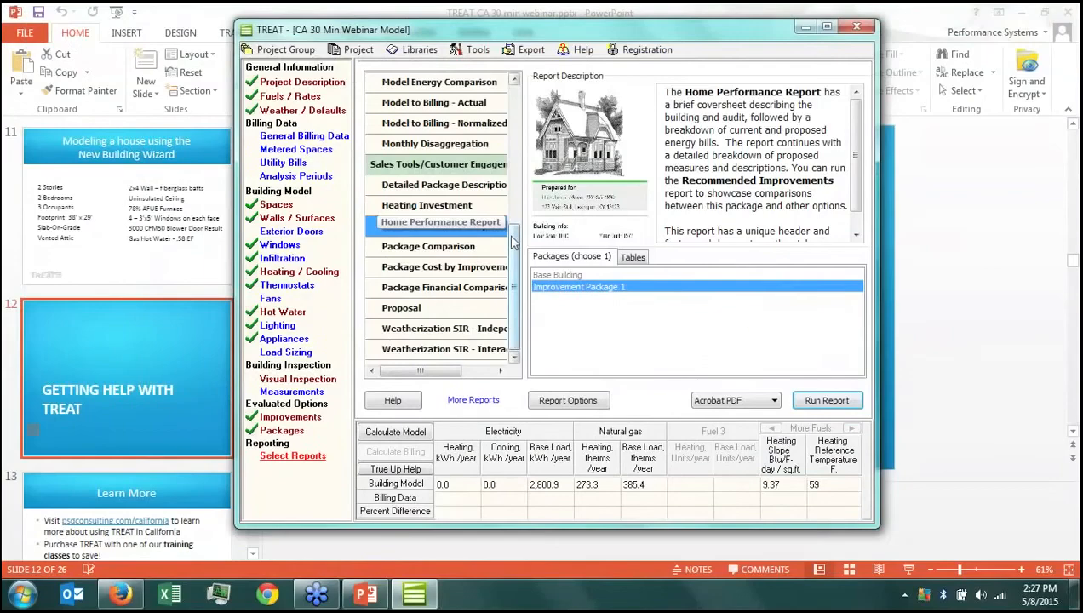
{"action": "scroll", "coordinate": [440, 214], "scroll_direction": "up", "scroll_amount": 4}
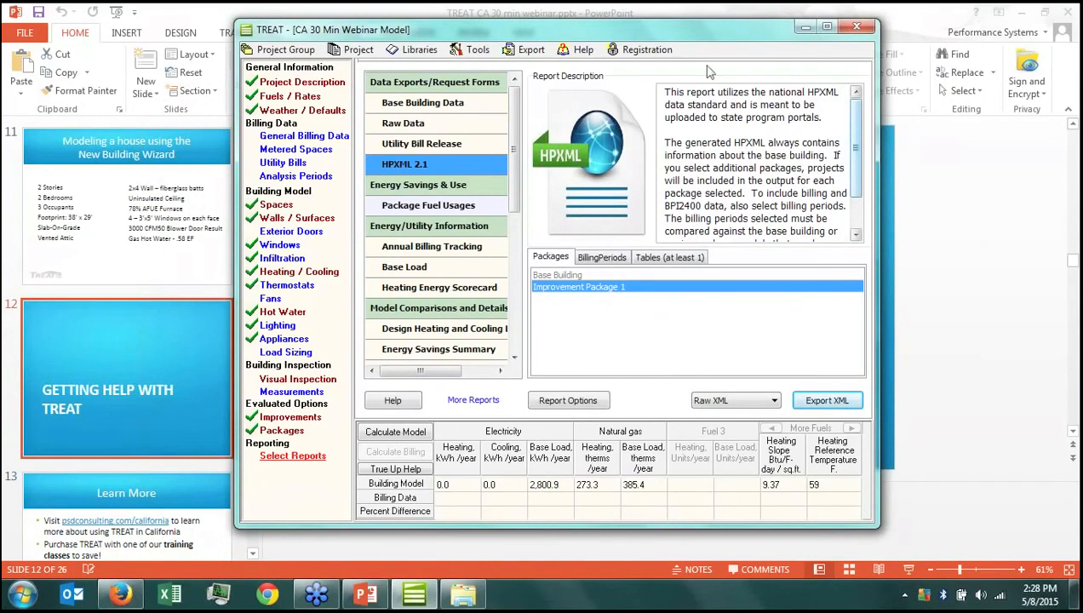
Switch to Firefox and go to the psdconsulting.com website
{"action": "left_click", "coordinate": [120, 593]}
{"action": "left_click", "coordinate": [384, 43]}
{"action": "type", "text": "psdco"}
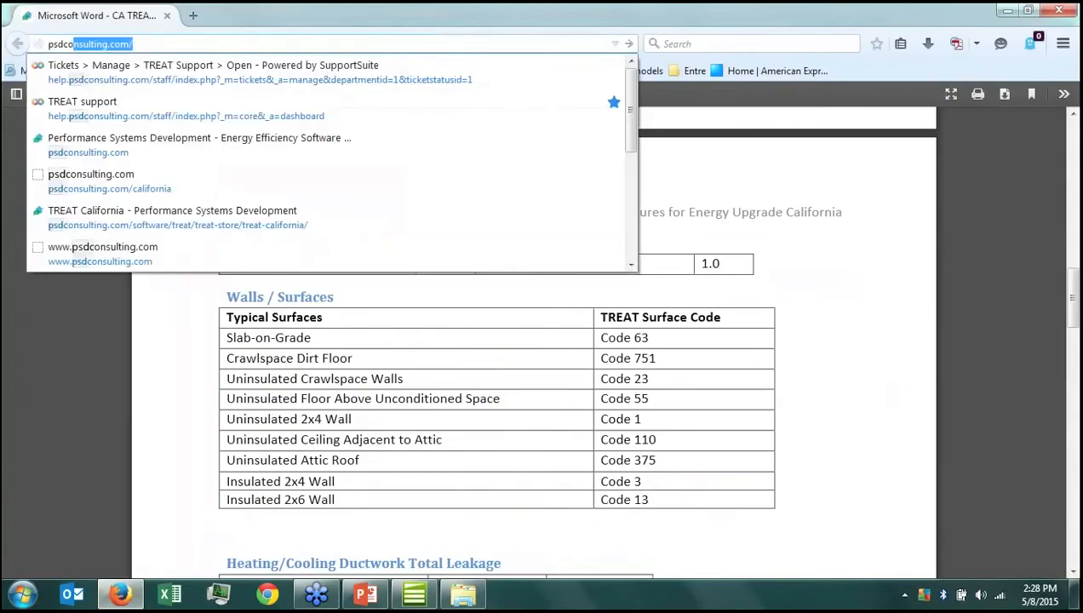
{"action": "key", "text": "Return"}
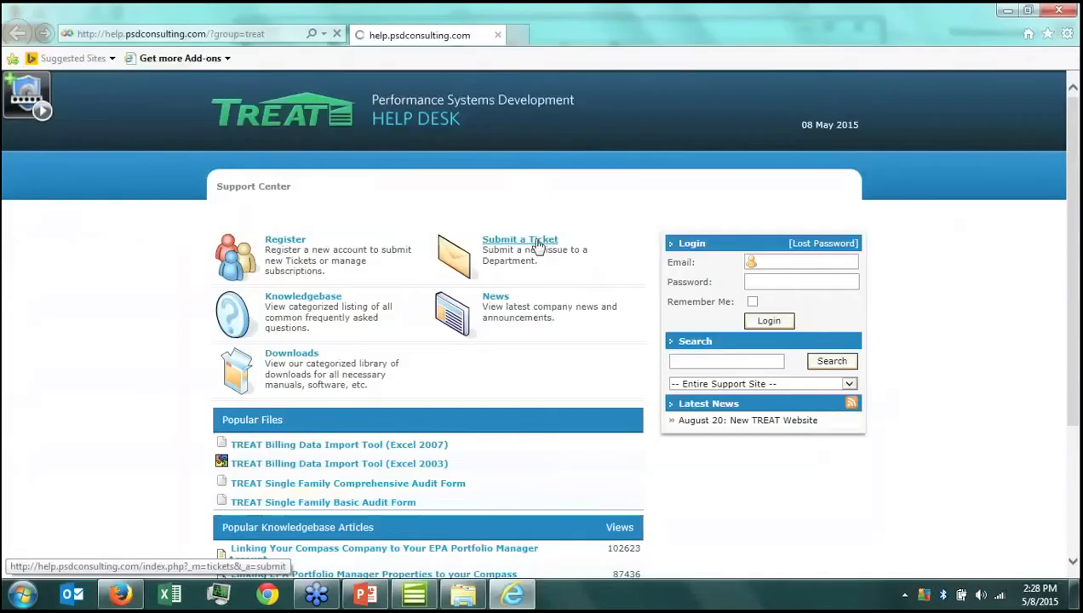
Examine the Submit a Ticket form on the TREAT Help Desk site, and close that browser window
{"action": "left_click", "coordinate": [519, 239]}
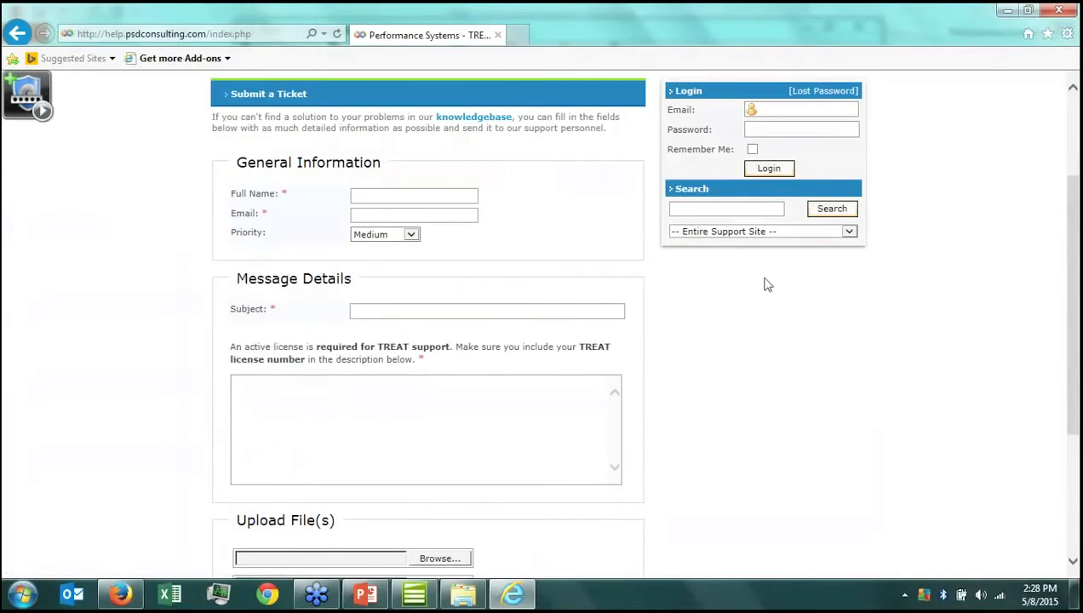
{"action": "scroll", "coordinate": [766, 284], "scroll_direction": "down", "scroll_amount": 3}
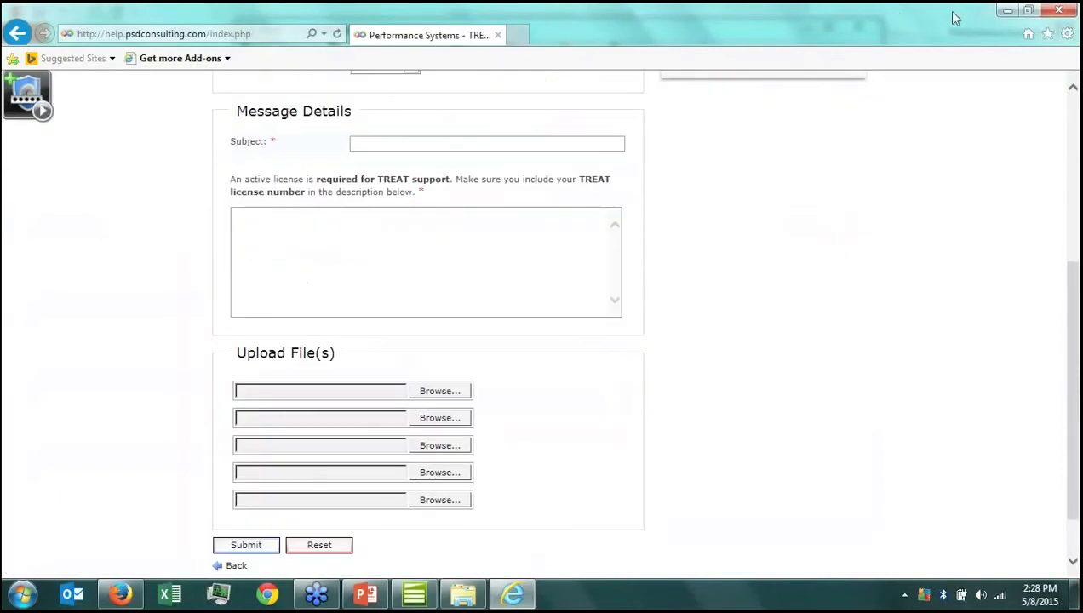
{"action": "left_click_drag", "start_coordinate": [951, 13], "coordinate": [793, 109]}
{"action": "left_click", "coordinate": [908, 98]}
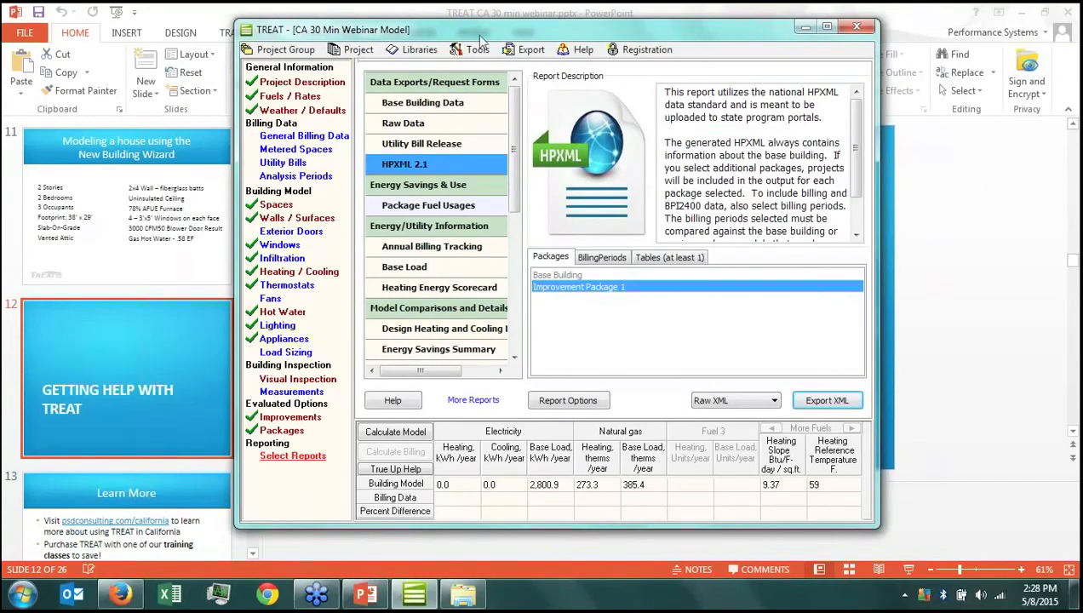
Return to TREAT and display the first-floor surfaces in the Walls / Surfaces section
{"action": "left_click_drag", "start_coordinate": [480, 34], "coordinate": [437, 33]}
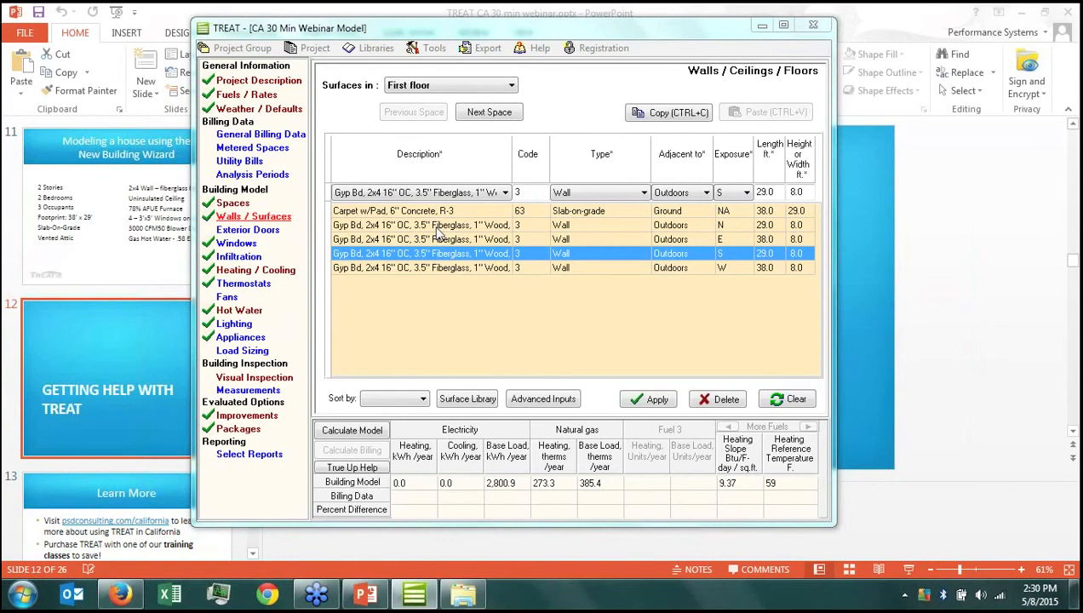
{"action": "left_click", "coordinate": [405, 601]}
{"action": "left_click", "coordinate": [406, 601]}
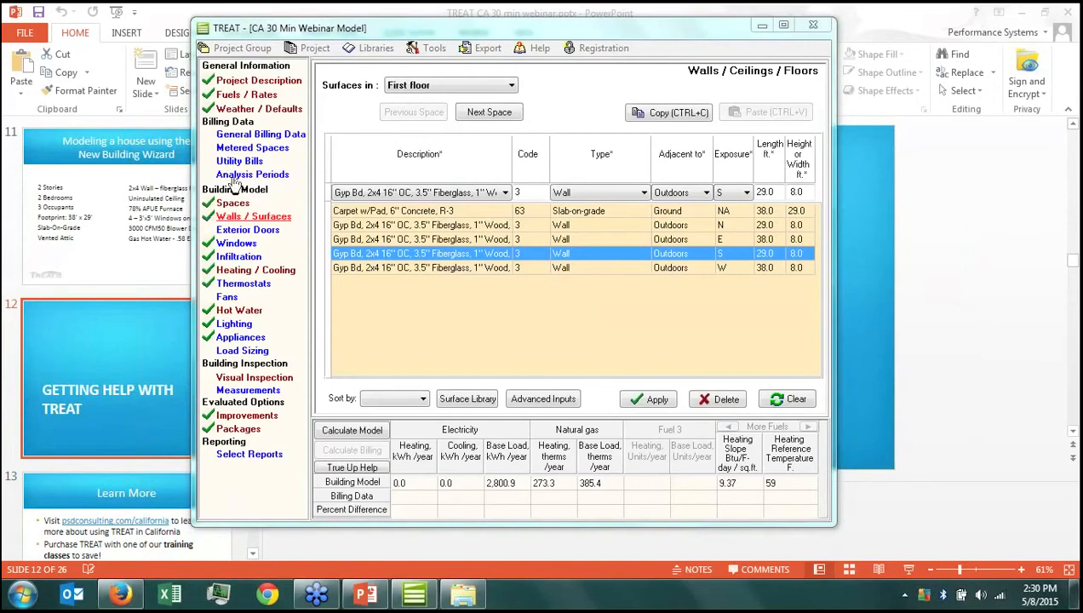
{"action": "left_click", "coordinate": [232, 202]}
{"action": "left_click", "coordinate": [243, 217]}
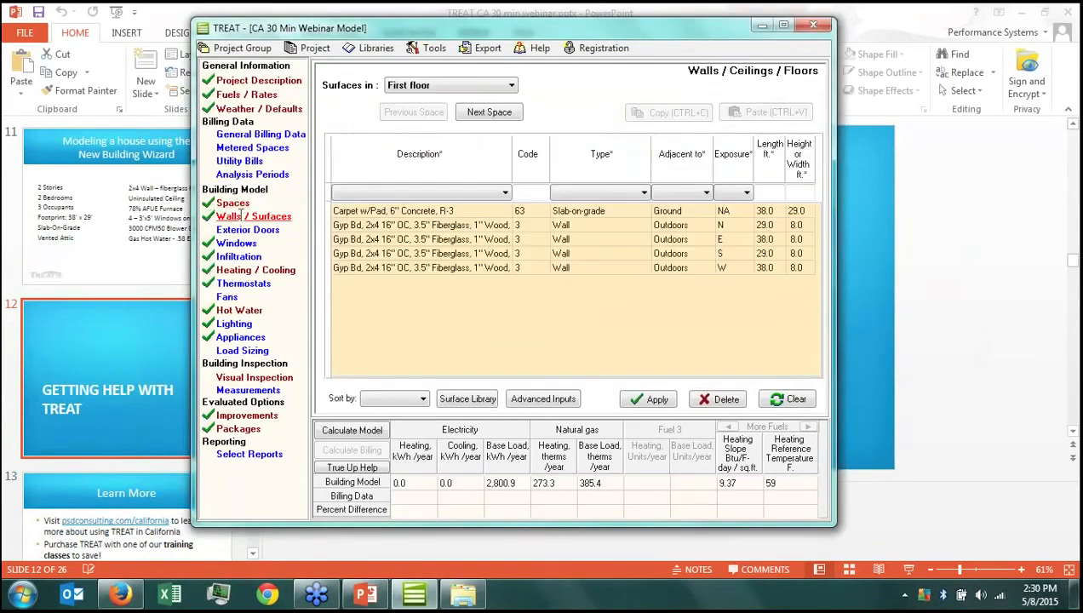
{"action": "left_click_drag", "start_coordinate": [507, 32], "coordinate": [388, 33]}
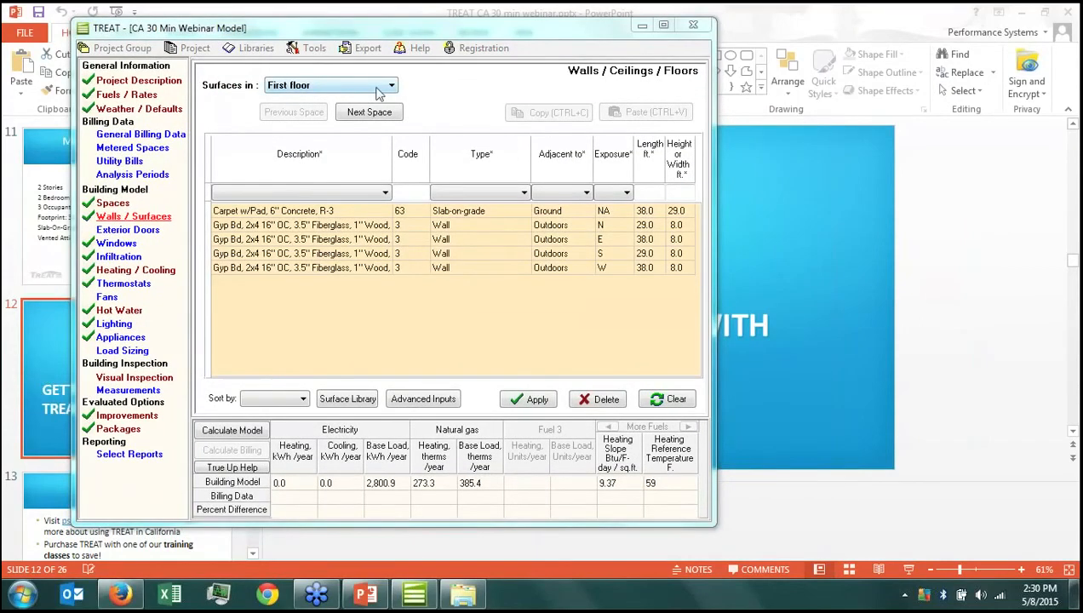
Duplicate the first floor's north wall and set the copy's height to 1 ft
{"action": "left_click", "coordinate": [501, 226]}
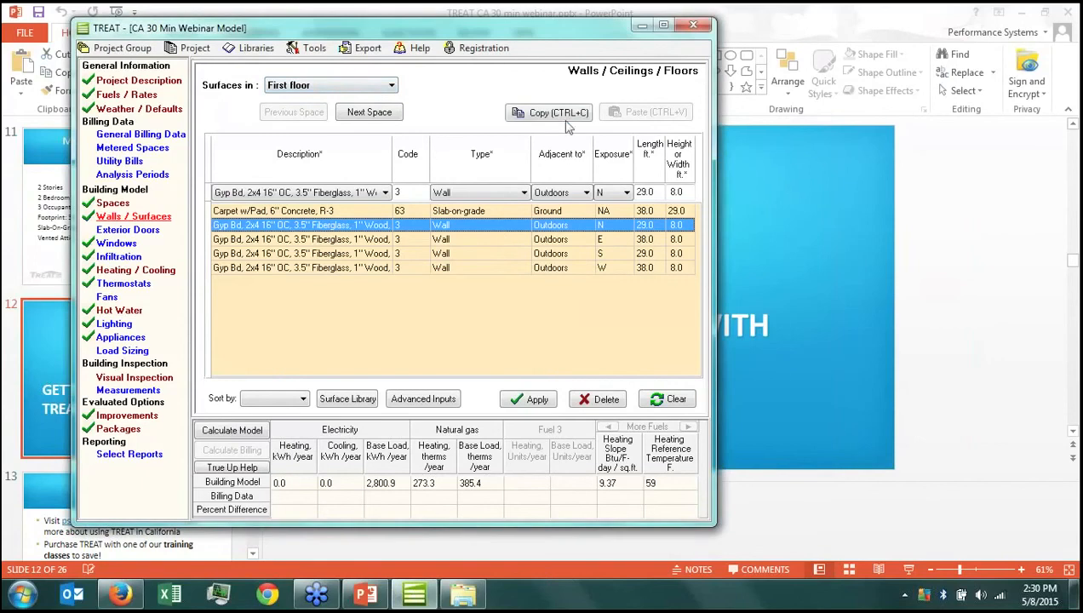
{"action": "left_click", "coordinate": [557, 119]}
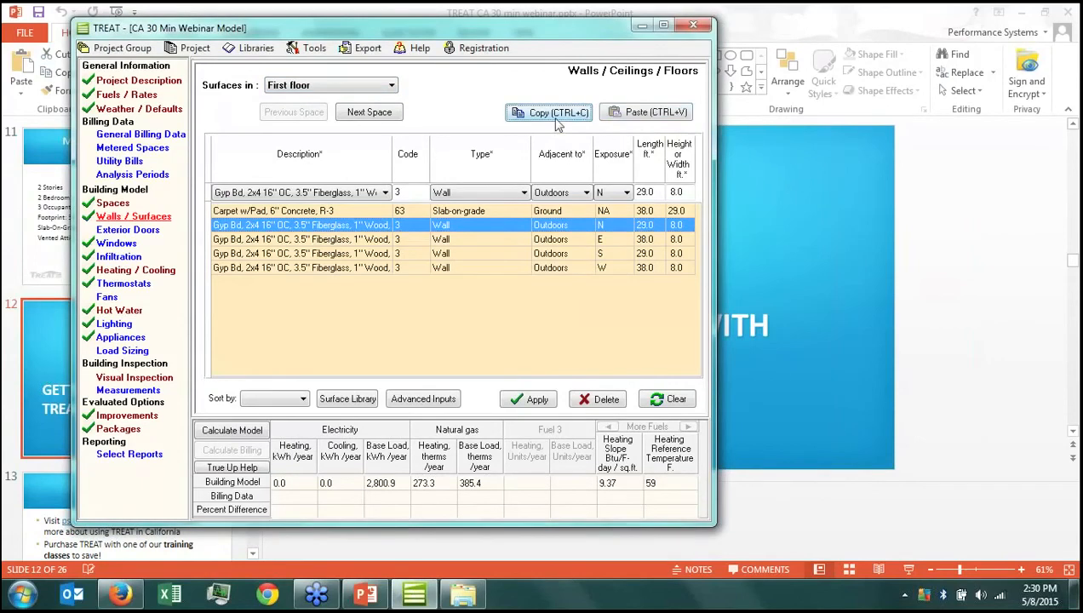
{"action": "left_click", "coordinate": [637, 119]}
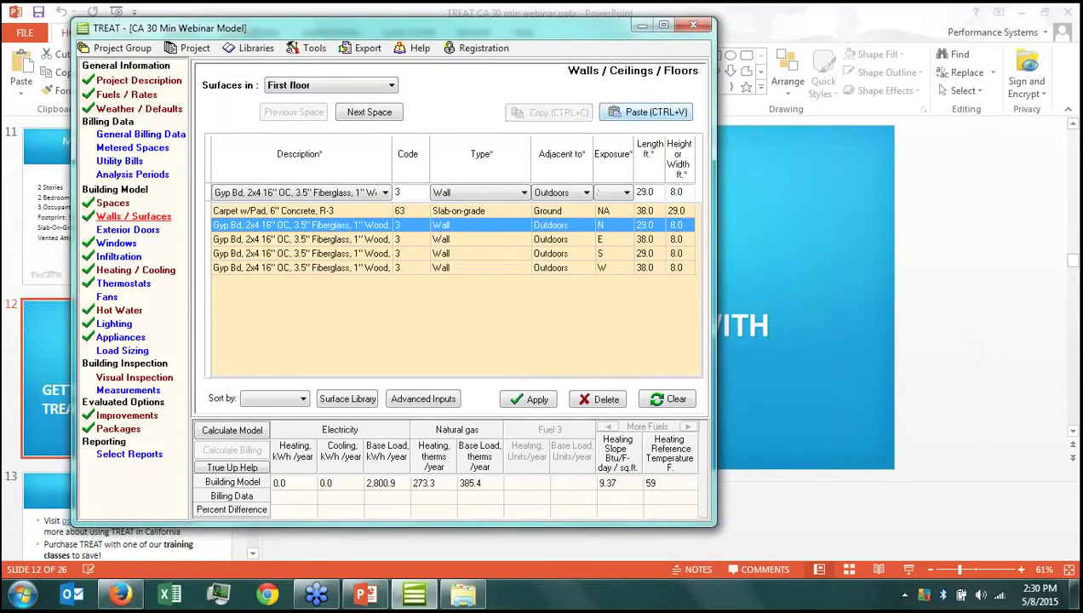
{"action": "double_click", "coordinate": [680, 193]}
{"action": "type", "text": "1"}
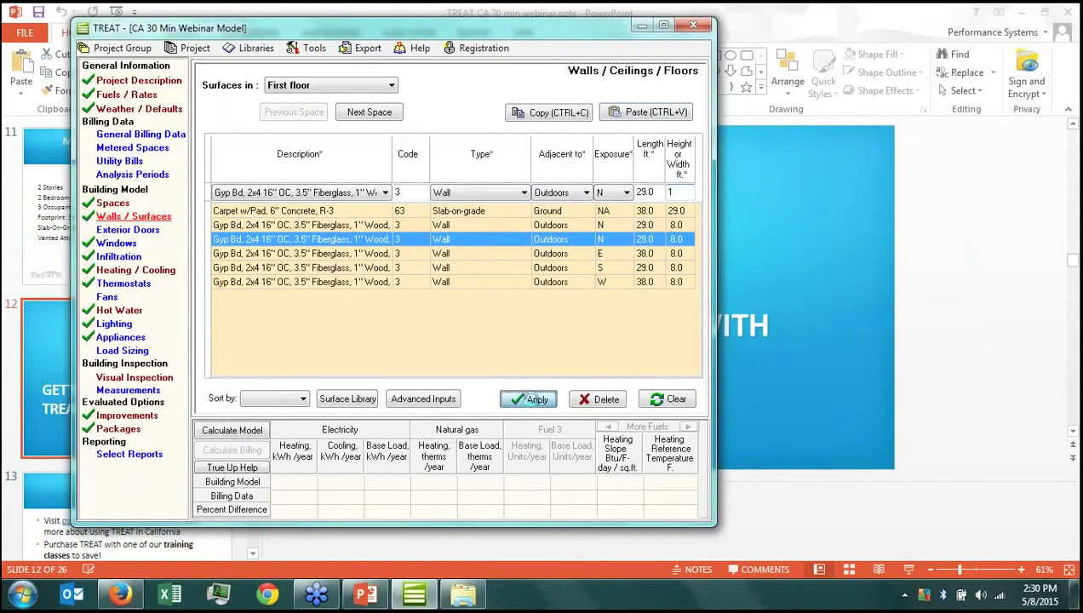
{"action": "left_click", "coordinate": [532, 399]}
Duplicate the first floor's east wall and set the copy's height to 1 ft
{"action": "left_click", "coordinate": [655, 255]}
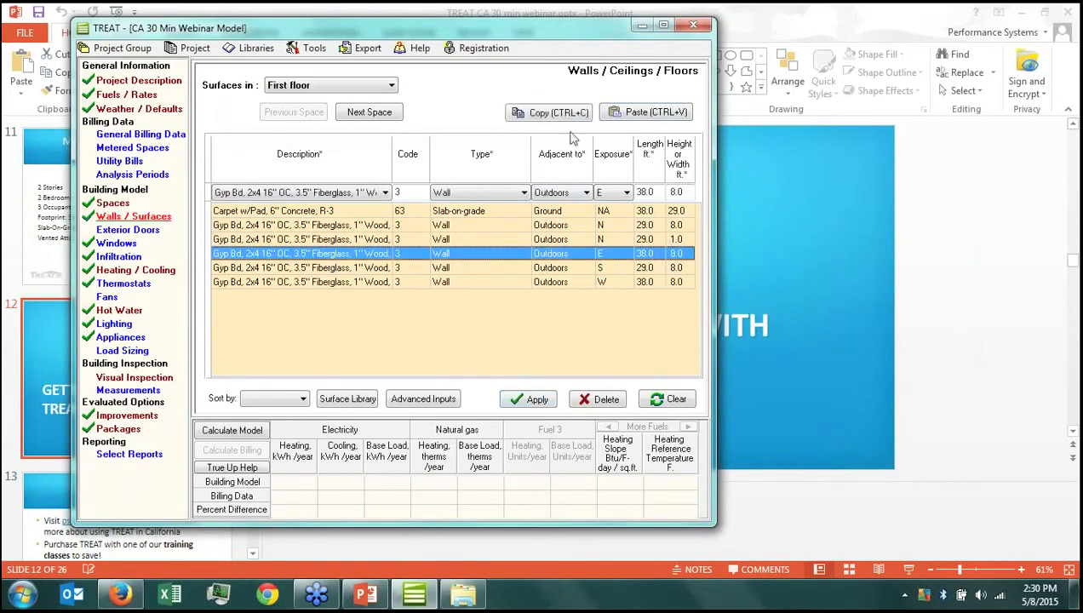
{"action": "left_click", "coordinate": [562, 112]}
{"action": "left_click", "coordinate": [640, 112]}
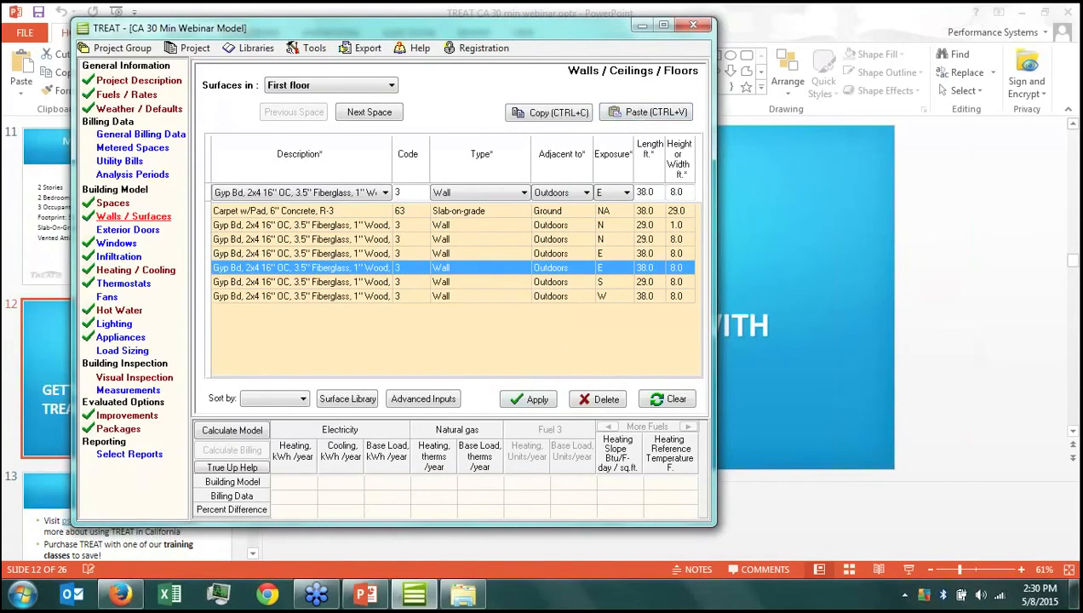
{"action": "double_click", "coordinate": [684, 193]}
{"action": "type", "text": "1"}
{"action": "left_click", "coordinate": [533, 399]}
{"action": "left_click", "coordinate": [617, 268]}
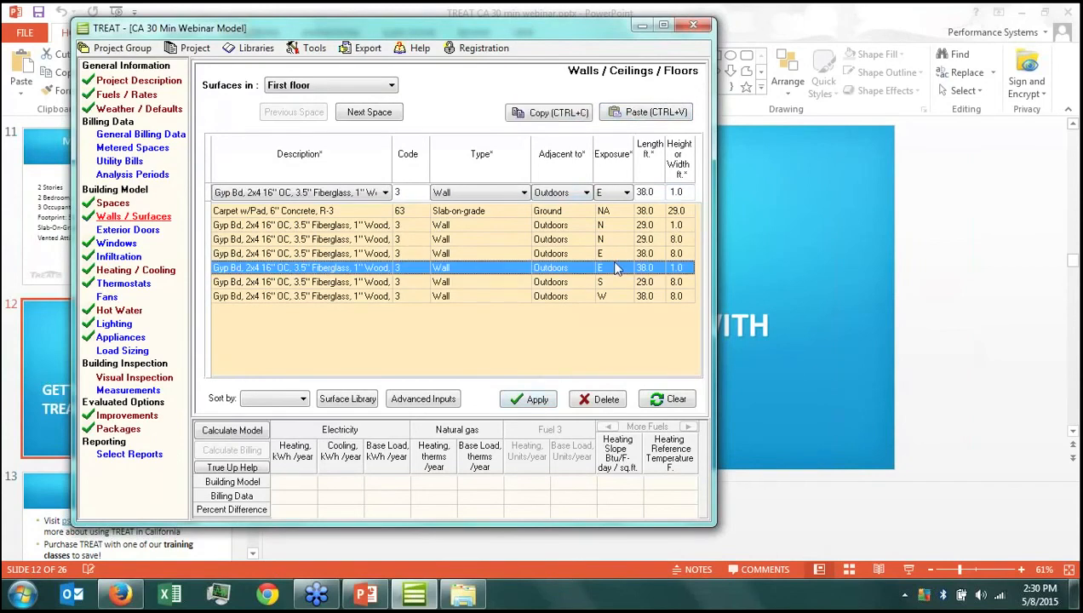
Duplicate the first floor's south wall and set the copy's height to 1 ft
{"action": "left_click", "coordinate": [675, 281]}
{"action": "left_click", "coordinate": [554, 113]}
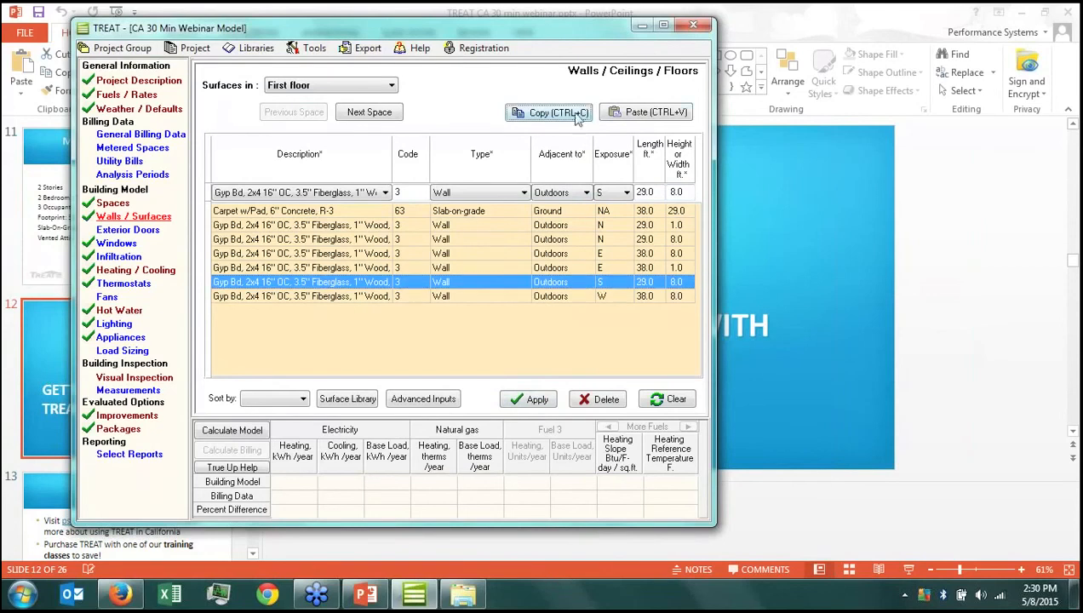
{"action": "left_click", "coordinate": [630, 112]}
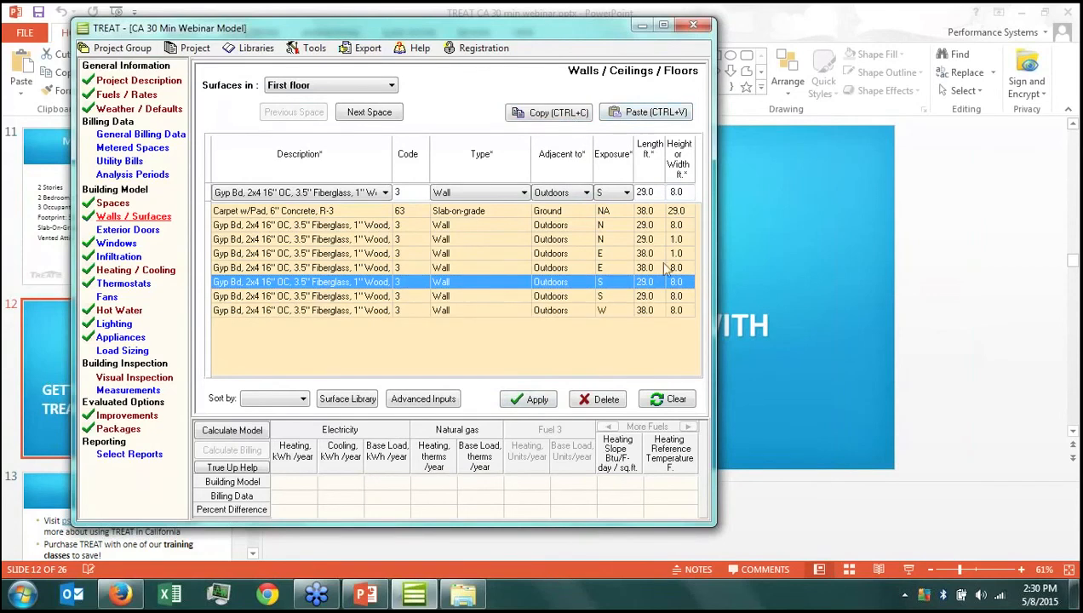
{"action": "left_click", "coordinate": [676, 192]}
{"action": "type", "text": "1"}
{"action": "left_click", "coordinate": [526, 400]}
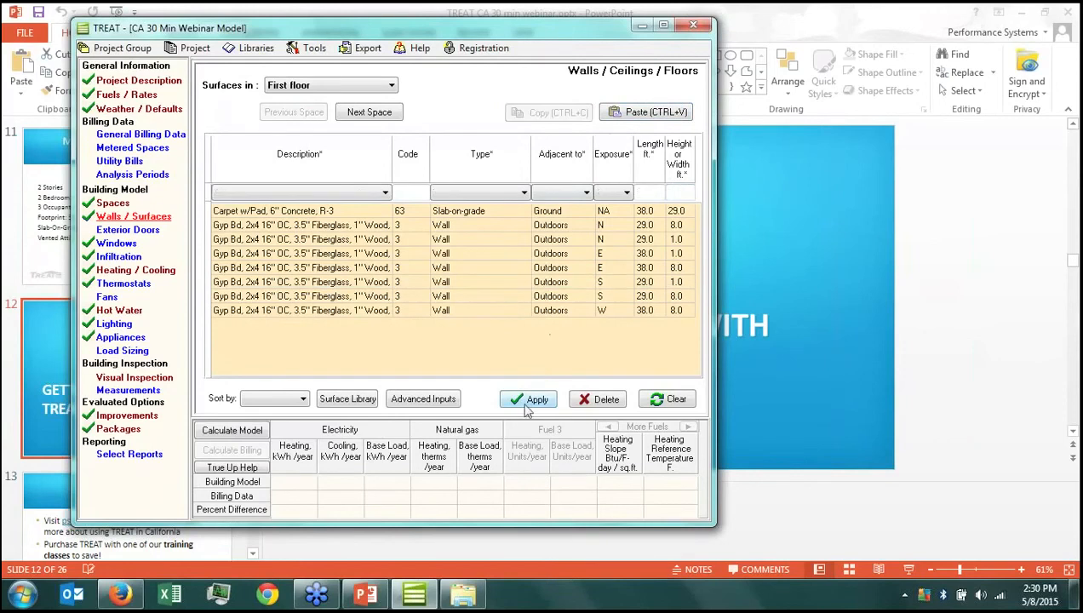
Duplicate the first floor's west wall and set the copy's height to 1 ft
{"action": "left_click", "coordinate": [671, 309]}
{"action": "left_click", "coordinate": [554, 113]}
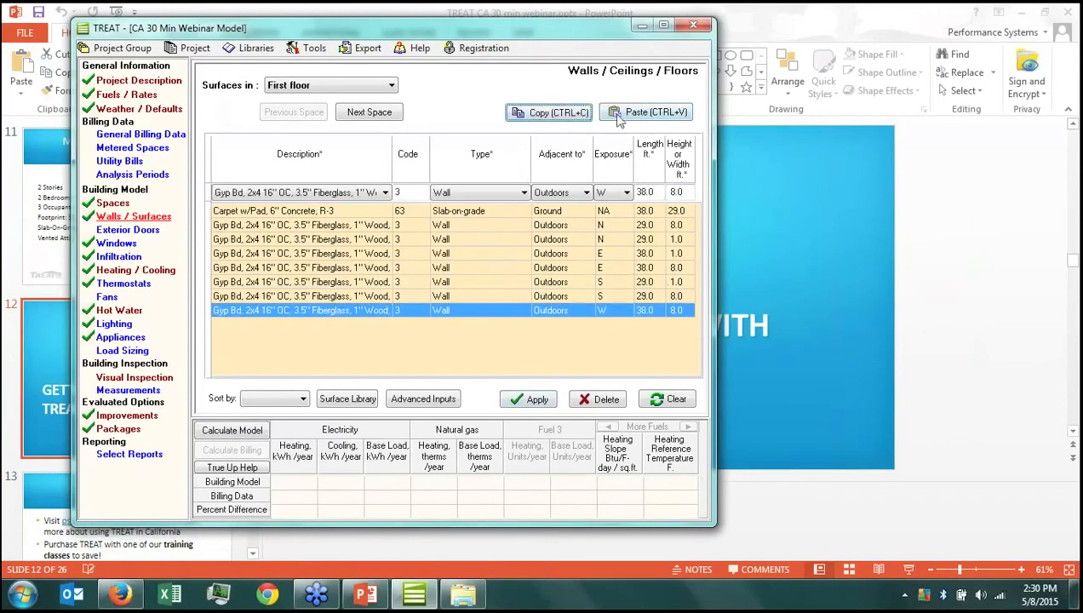
{"action": "left_click", "coordinate": [630, 112]}
{"action": "left_click", "coordinate": [686, 191]}
{"action": "type", "text": "1"}
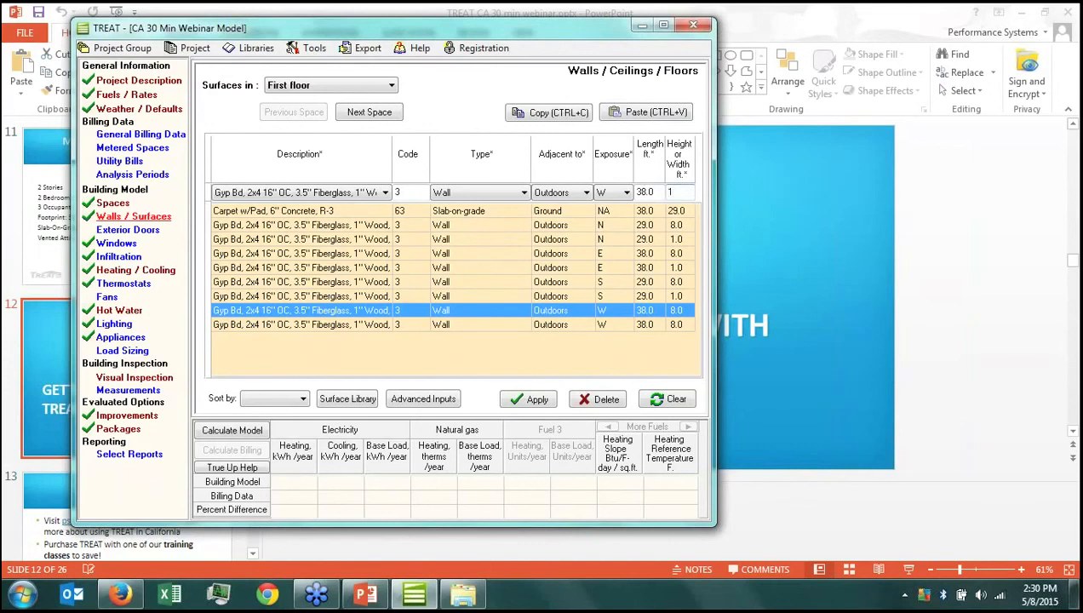
{"action": "left_click", "coordinate": [528, 400]}
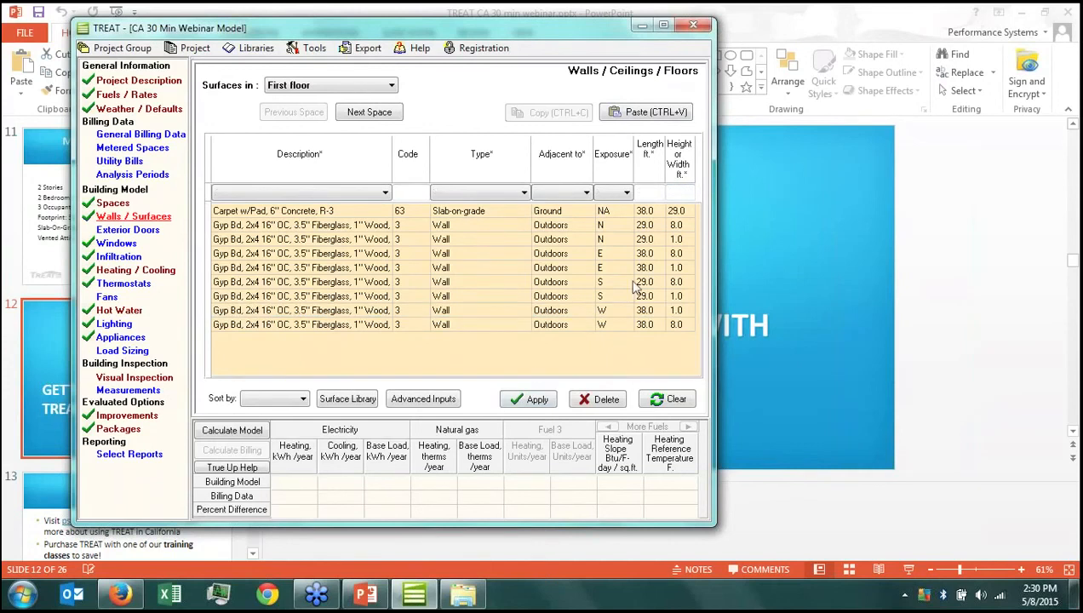
Set the height of the first floor's original full-height west wall to 7 ft
{"action": "left_click", "coordinate": [678, 326]}
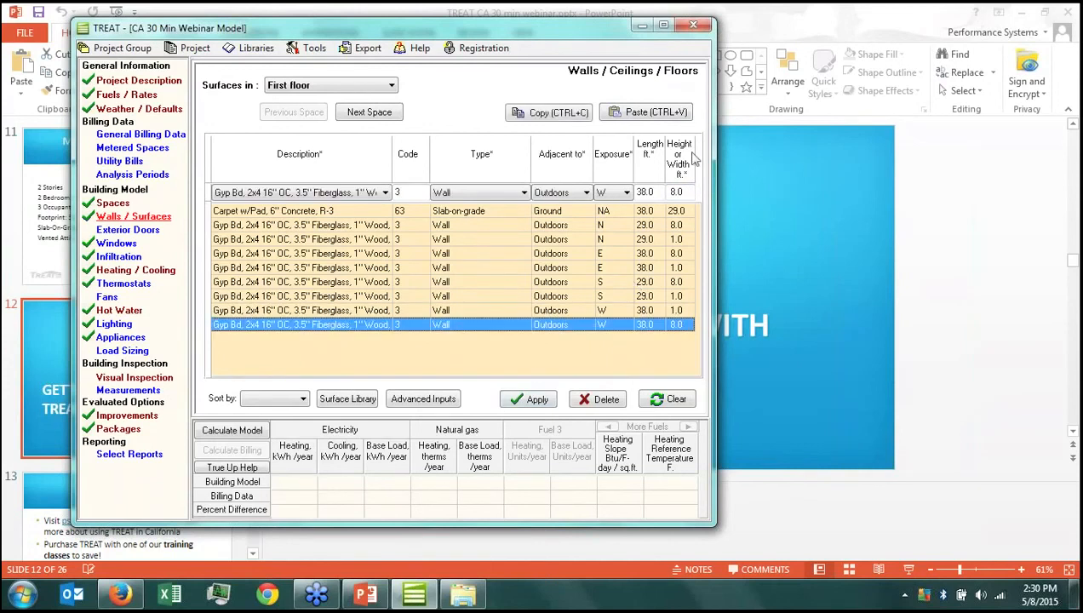
{"action": "left_click", "coordinate": [682, 191]}
{"action": "type", "text": "7"}
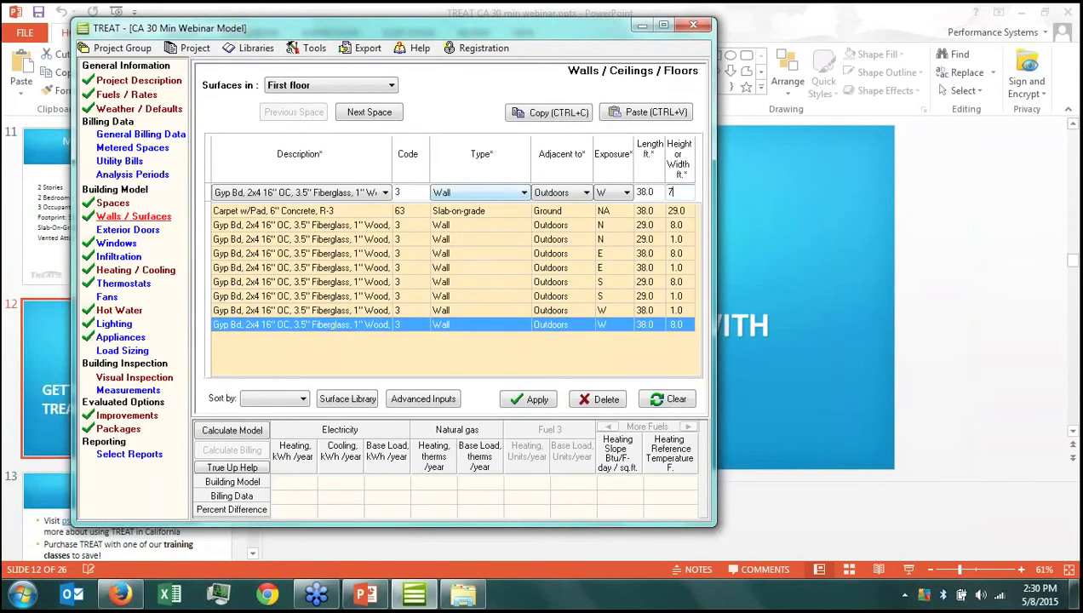
{"action": "left_click", "coordinate": [536, 400]}
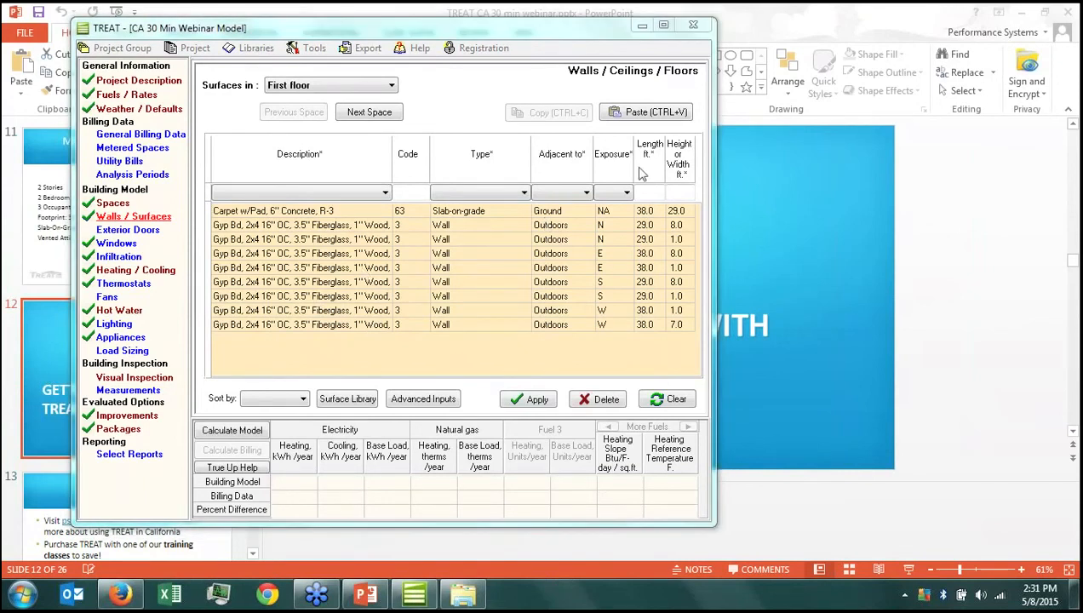
Add propane from the fuel library to the project's fuels with no utility company and an energy cost of $3 per gallon
{"action": "left_click", "coordinate": [145, 93]}
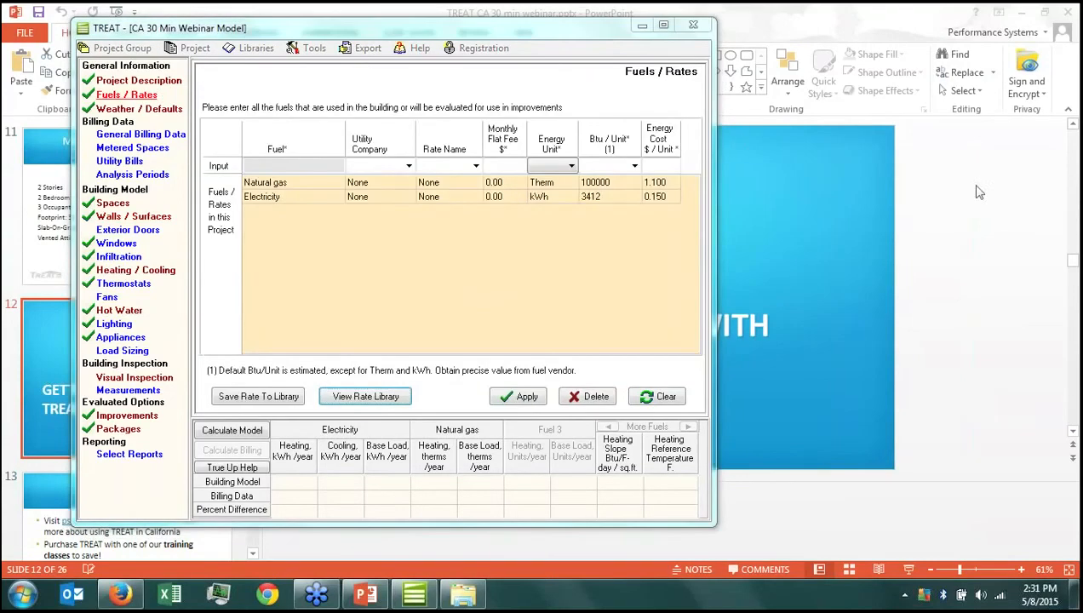
{"action": "left_click", "coordinate": [313, 165]}
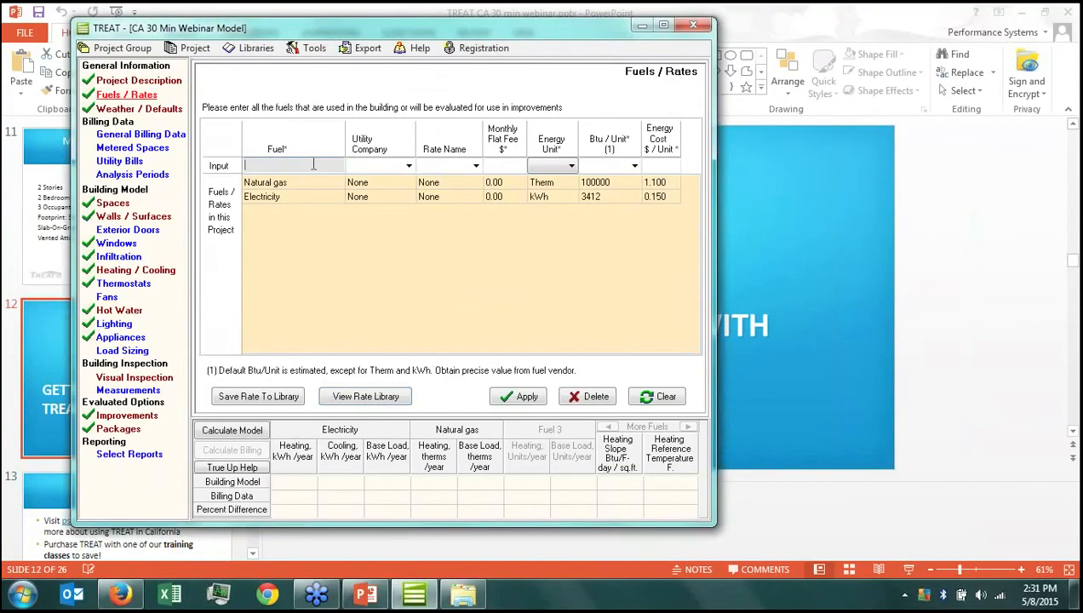
{"action": "left_click", "coordinate": [464, 441]}
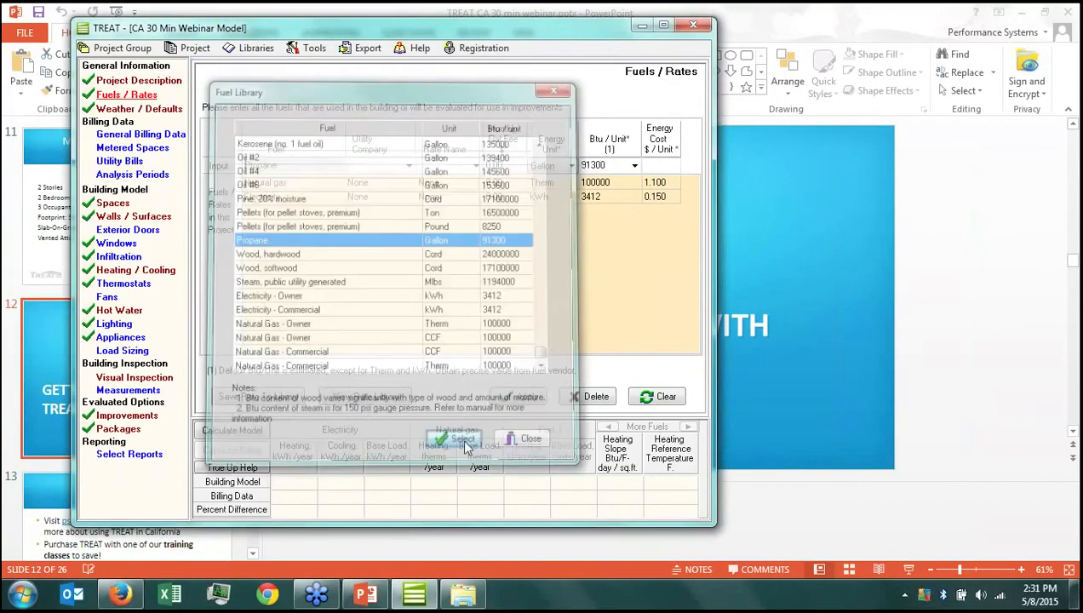
{"action": "left_click", "coordinate": [408, 167]}
{"action": "left_click", "coordinate": [401, 181]}
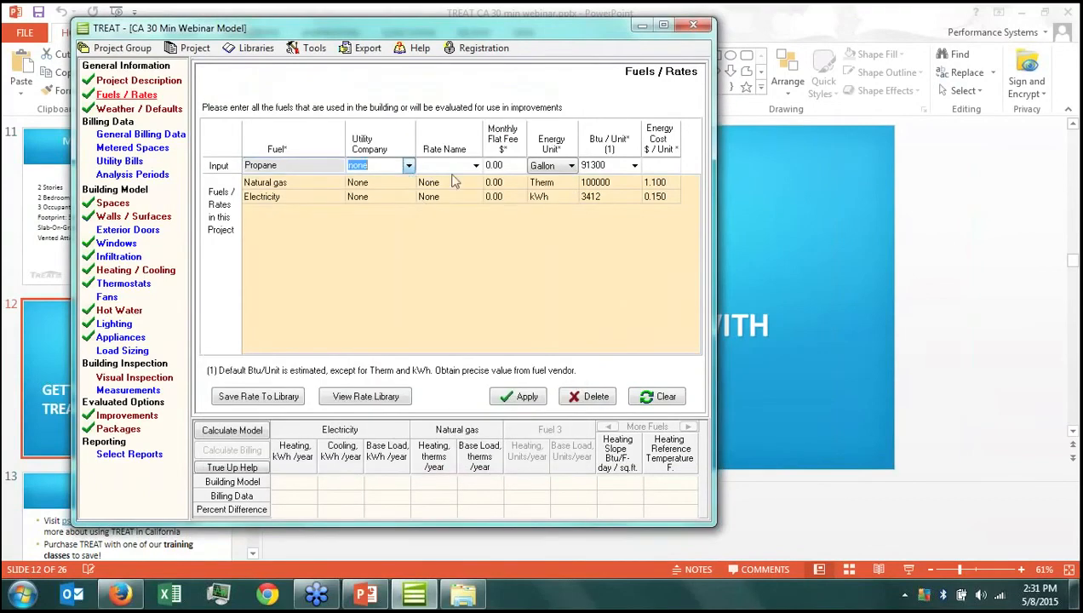
{"action": "left_click", "coordinate": [673, 165]}
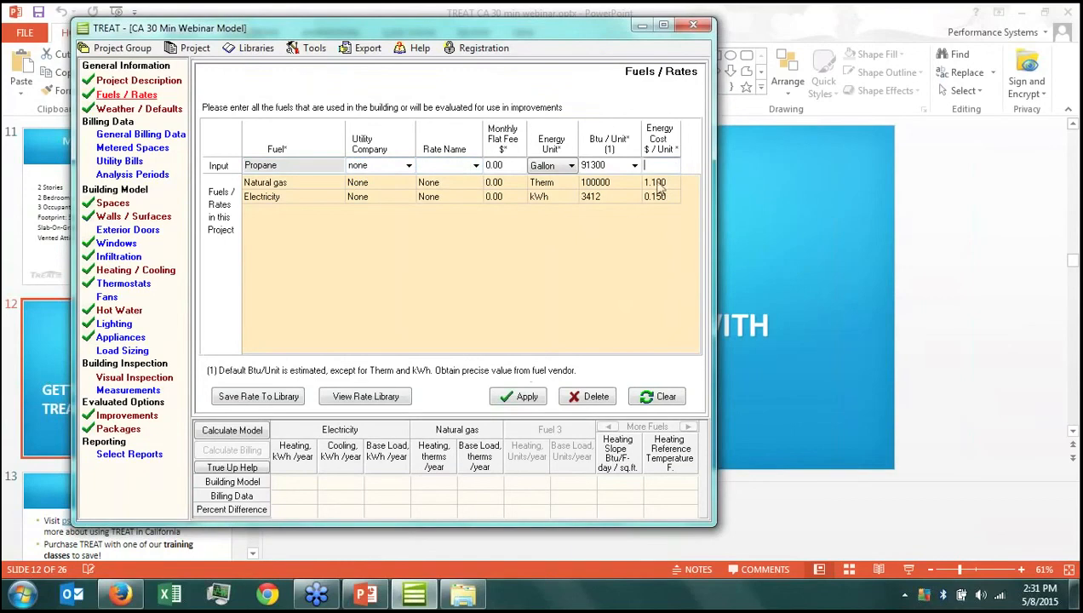
{"action": "type", "text": "3"}
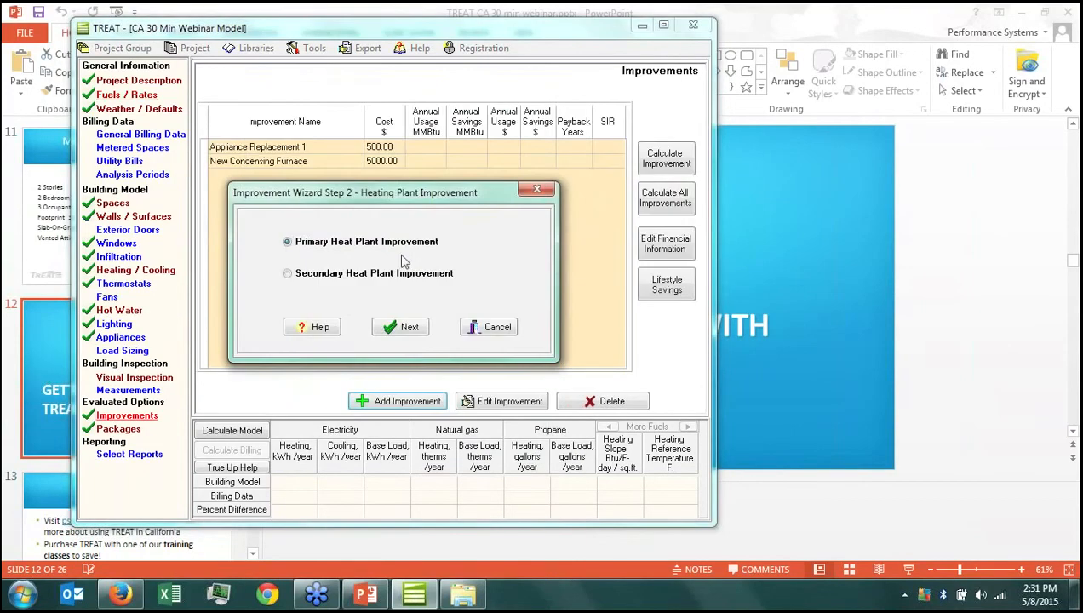
Start a primary heating plant improvement costing $500, with a steam boiler as heating type and propane as fuel
{"action": "left_click", "coordinate": [395, 325]}
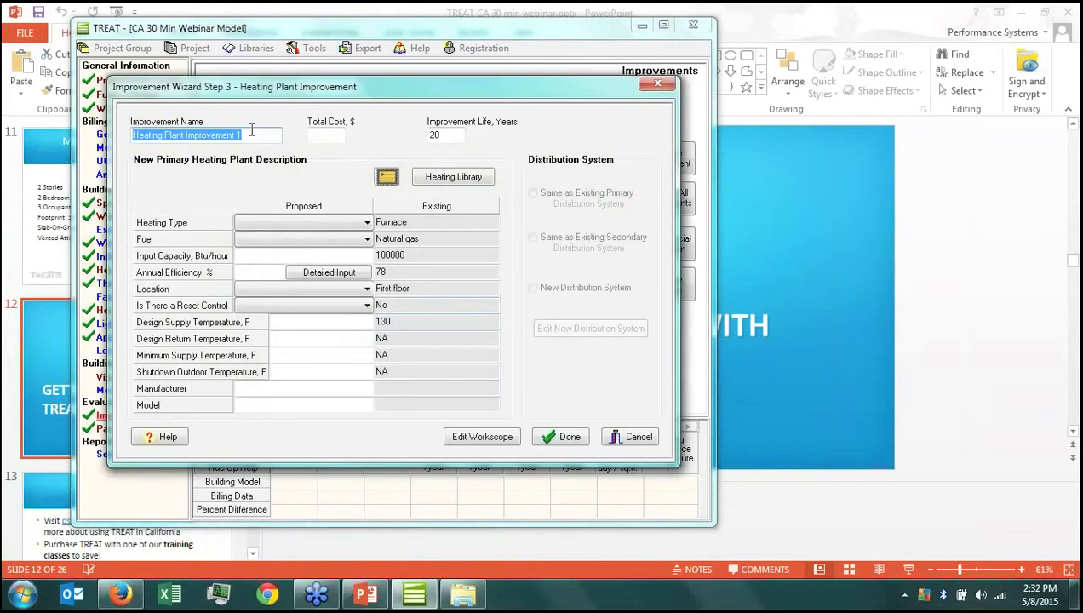
{"action": "left_click", "coordinate": [323, 135]}
{"action": "type", "text": "500"}
{"action": "left_click", "coordinate": [299, 222]}
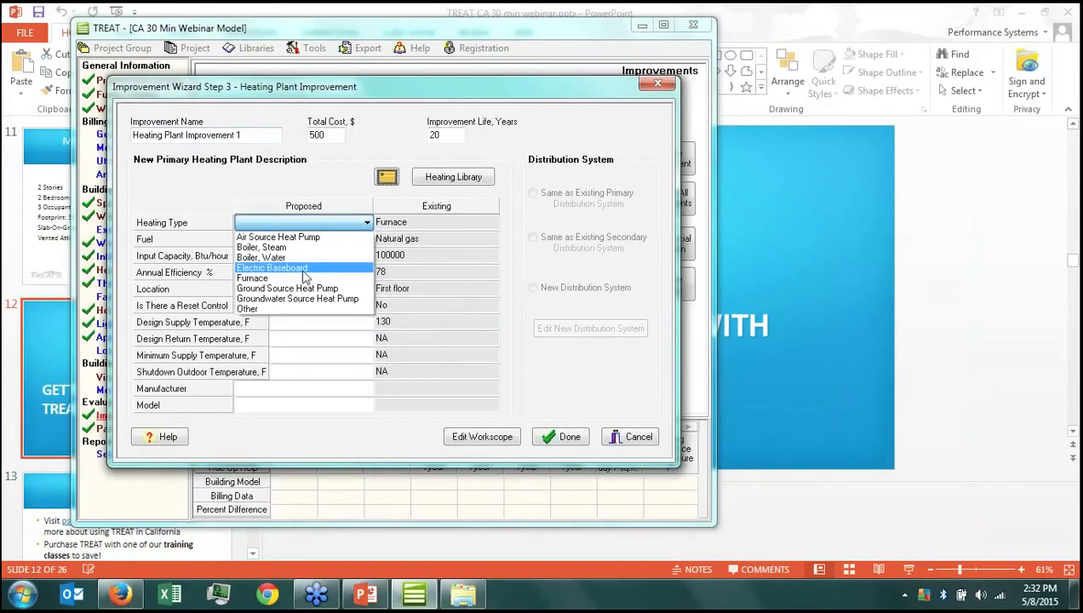
{"action": "left_click", "coordinate": [271, 247]}
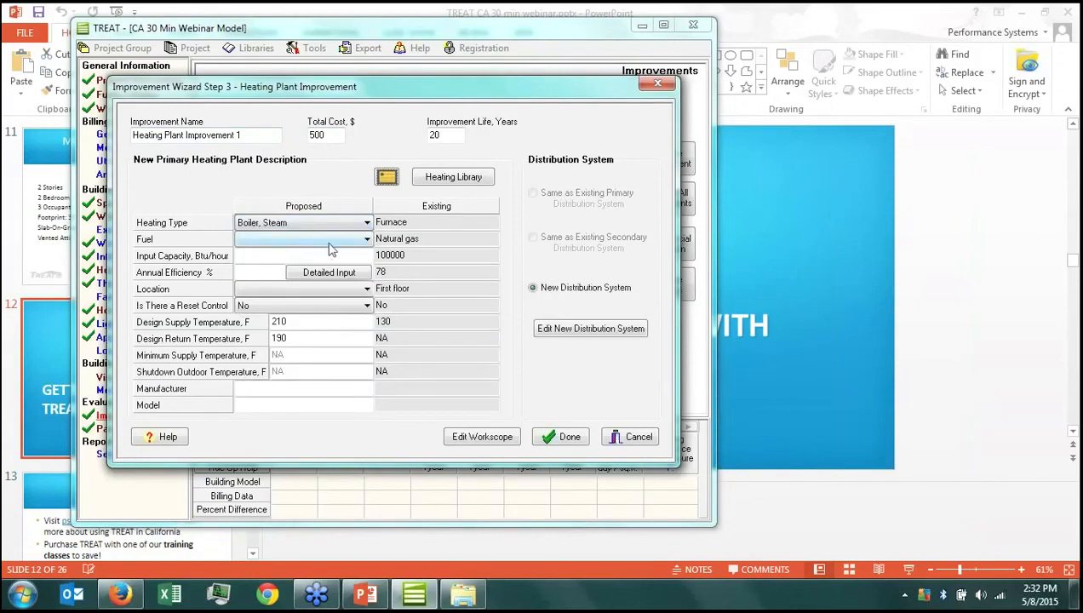
{"action": "left_click", "coordinate": [330, 241]}
{"action": "left_click", "coordinate": [256, 273]}
Give the proposed boiler 100000 Btu/hour input, 80% efficiency, First floor location, no reset control and a new distribution system, and save the improvement
{"action": "left_click", "coordinate": [288, 256]}
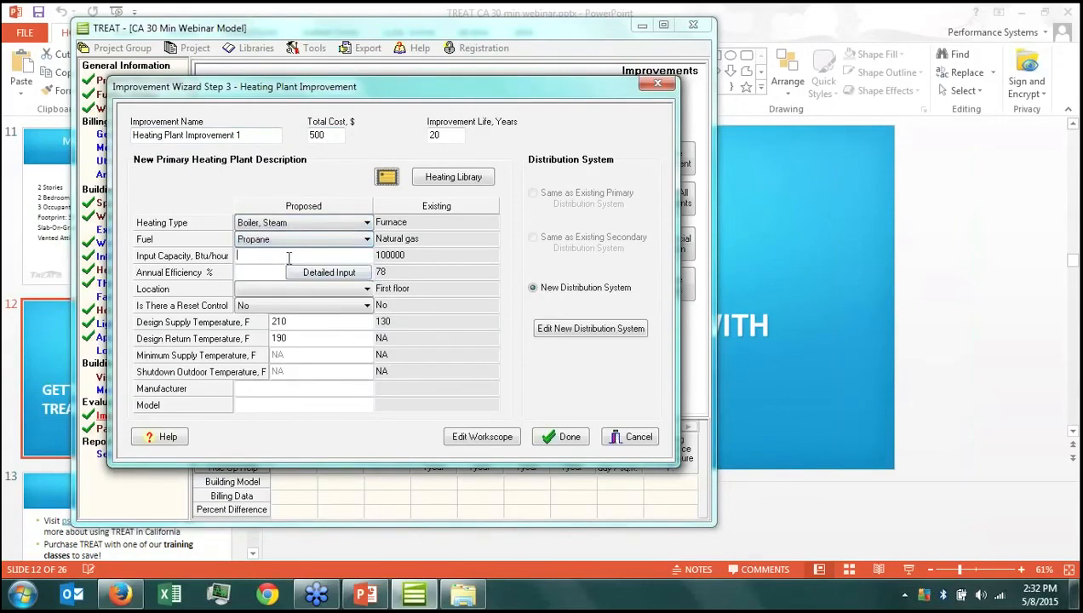
{"action": "type", "text": "100000"}
{"action": "key", "text": "Tab"}
{"action": "type", "text": "80"}
{"action": "left_click", "coordinate": [303, 289]}
{"action": "left_click", "coordinate": [273, 306]}
{"action": "left_click", "coordinate": [545, 287]}
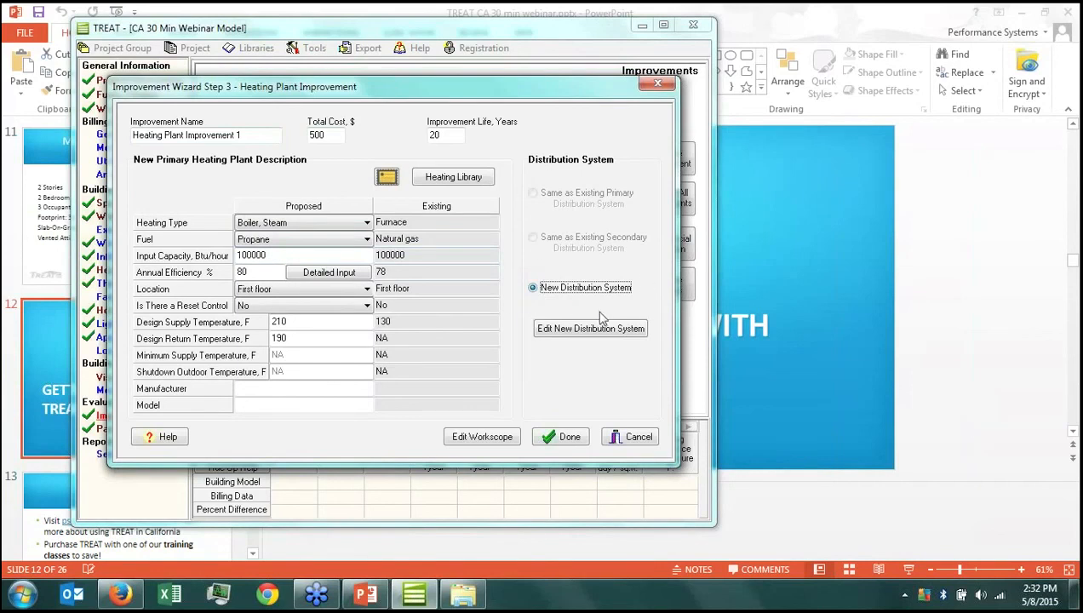
{"action": "left_click", "coordinate": [563, 437]}
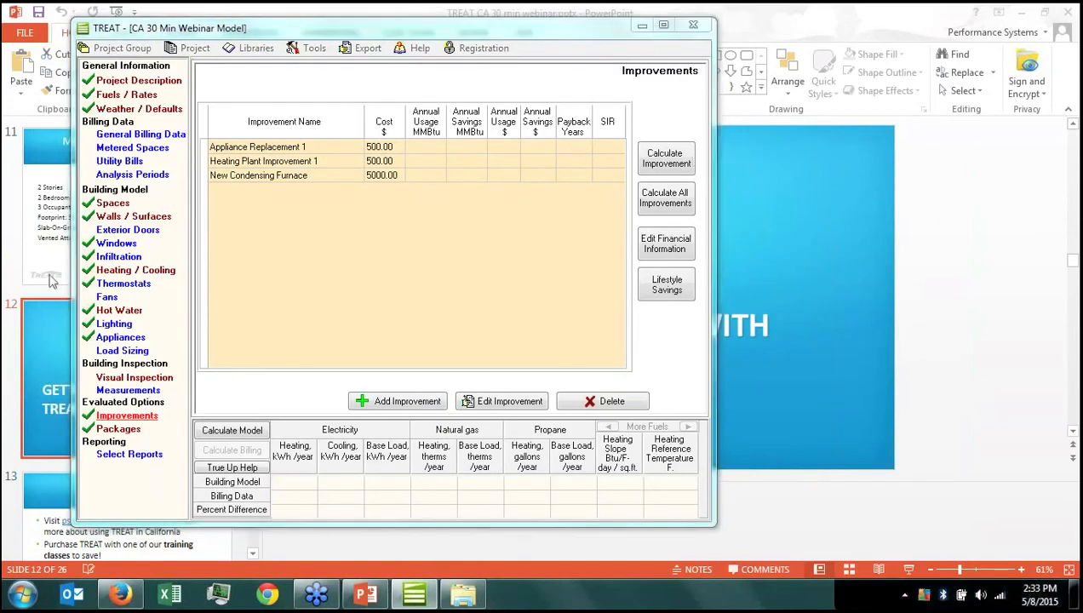
Review the building model's spaces and return to the list of improvements
{"action": "left_click", "coordinate": [114, 202]}
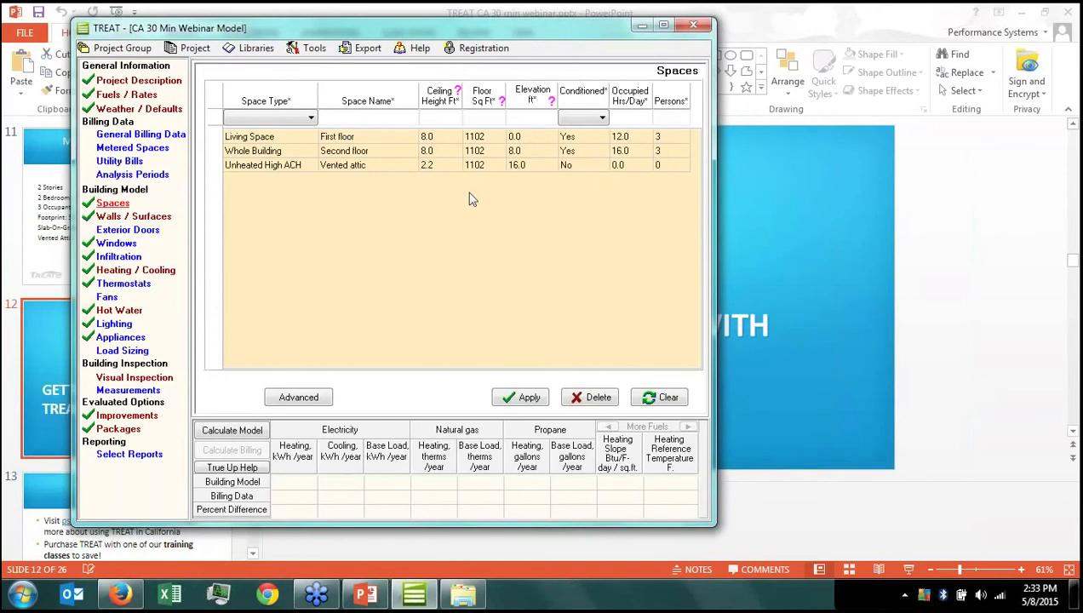
{"action": "left_click", "coordinate": [135, 416]}
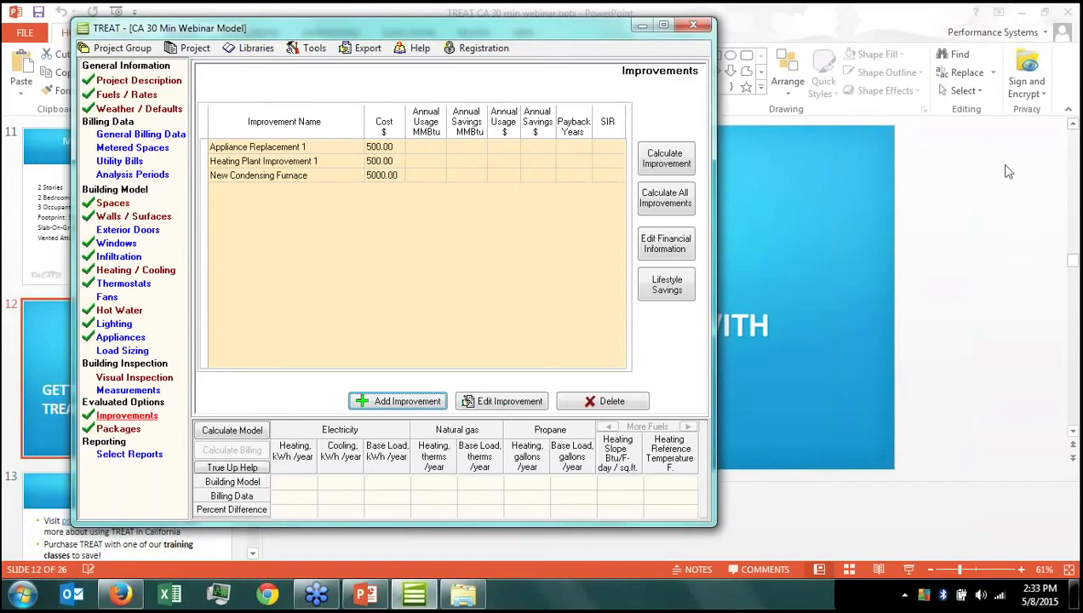
{"action": "left_click", "coordinate": [1058, 220]}
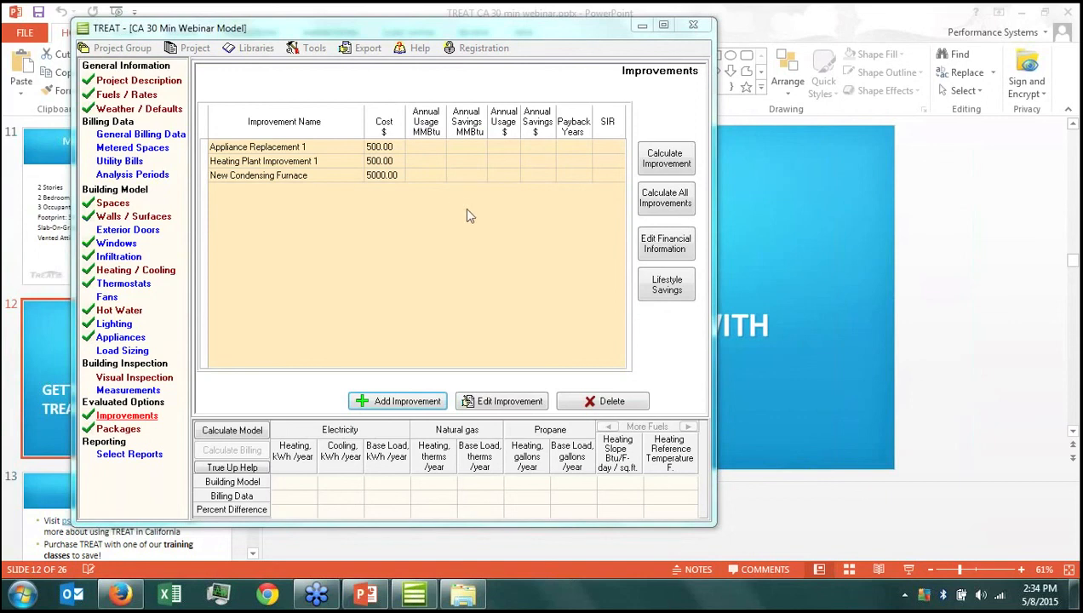
Choose the Design Heating and Cooling Loads report and calculate the building model
{"action": "left_click", "coordinate": [118, 457]}
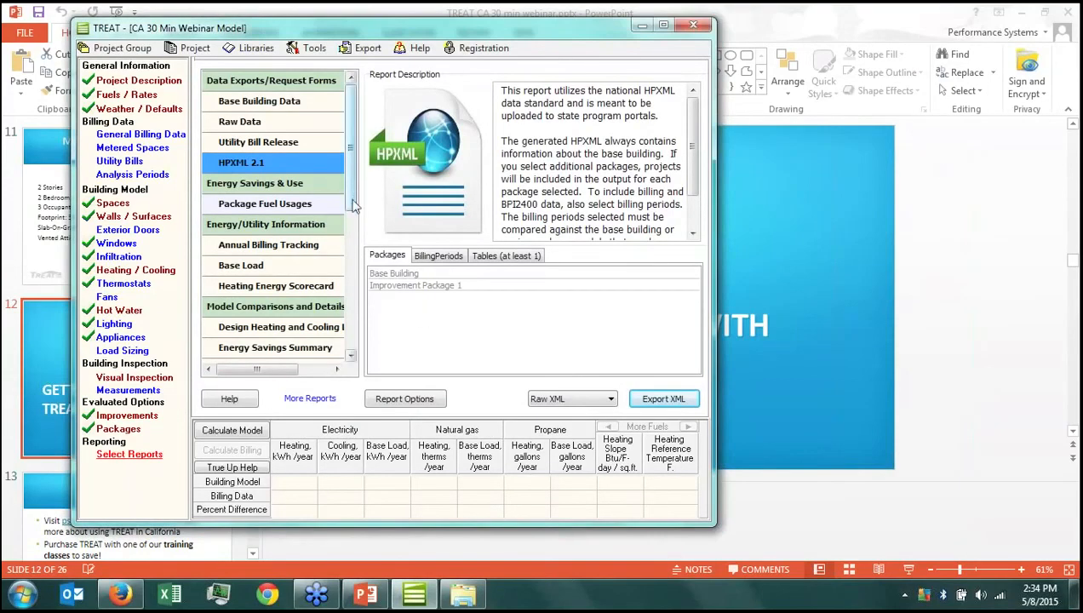
{"action": "left_click_drag", "start_coordinate": [355, 206], "coordinate": [355, 240]}
{"action": "left_click", "coordinate": [281, 245]}
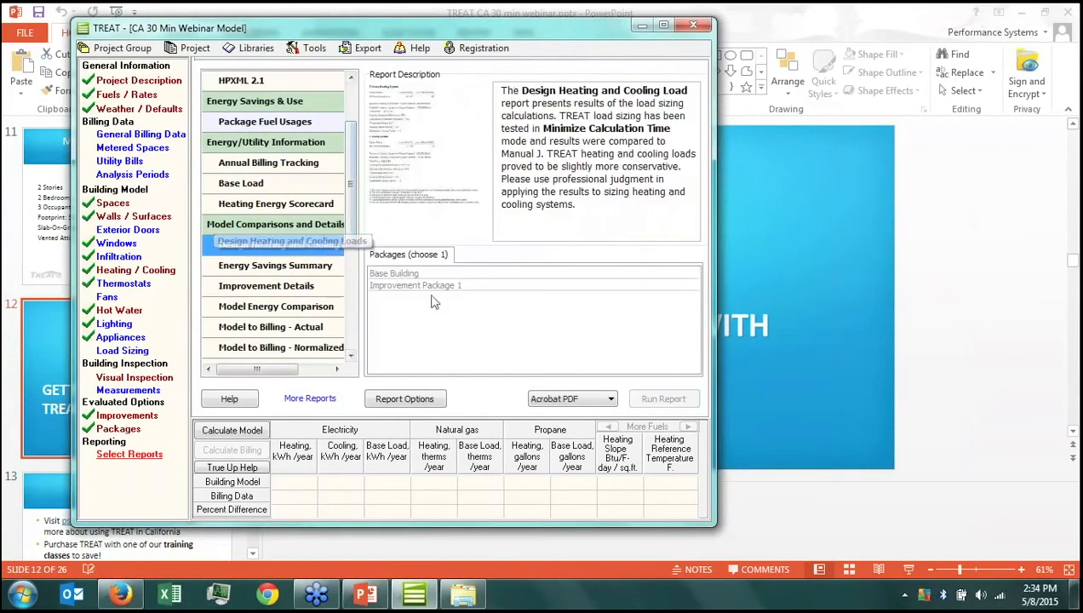
{"action": "left_click", "coordinate": [433, 274]}
{"action": "left_click", "coordinate": [232, 433]}
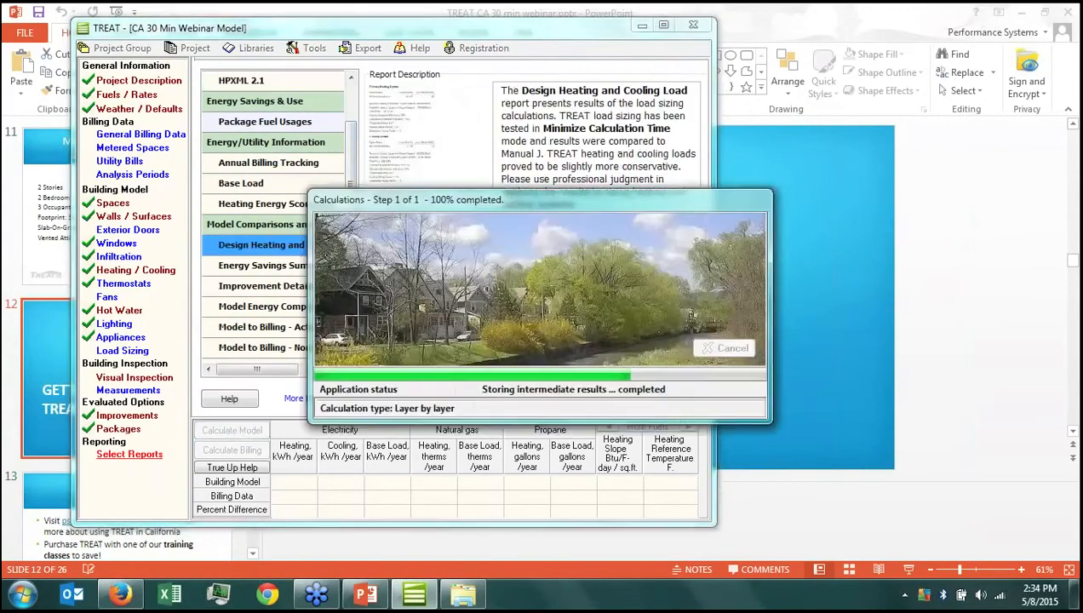
Generate the Design Heating and Cooling Loads report for the Base Building as an Acrobat PDF, view it, and return to TREAT
{"action": "left_click", "coordinate": [464, 275]}
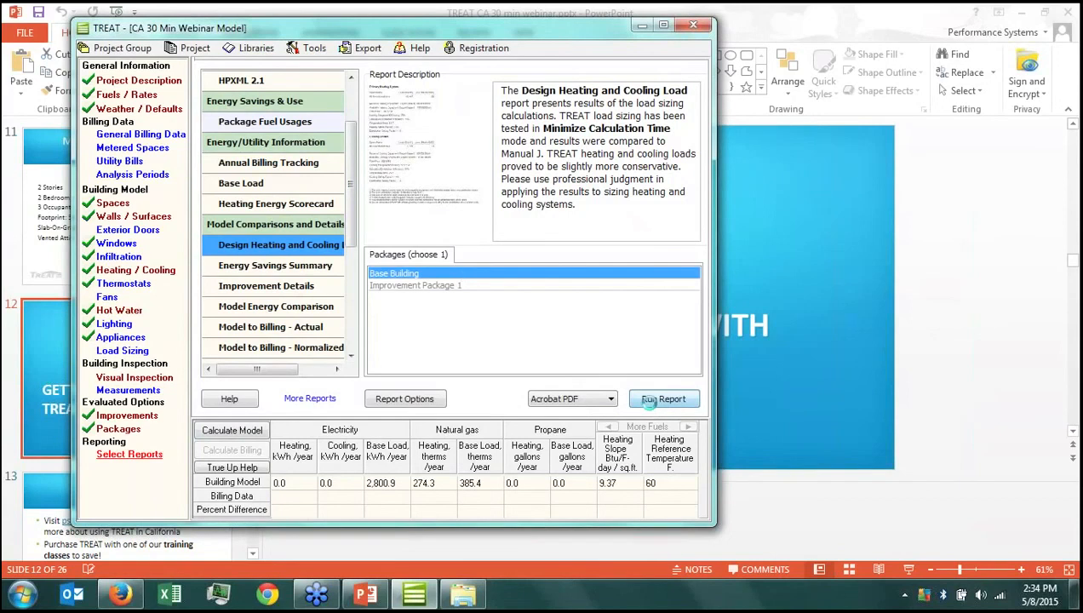
{"action": "left_click", "coordinate": [648, 400]}
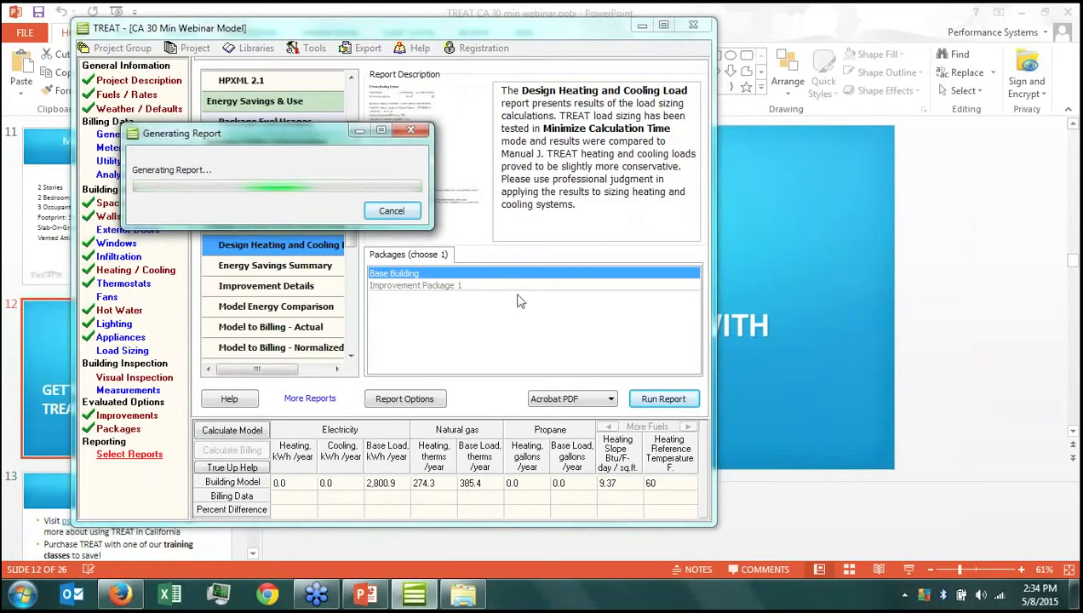
{"action": "key", "text": "ctrl+l"}
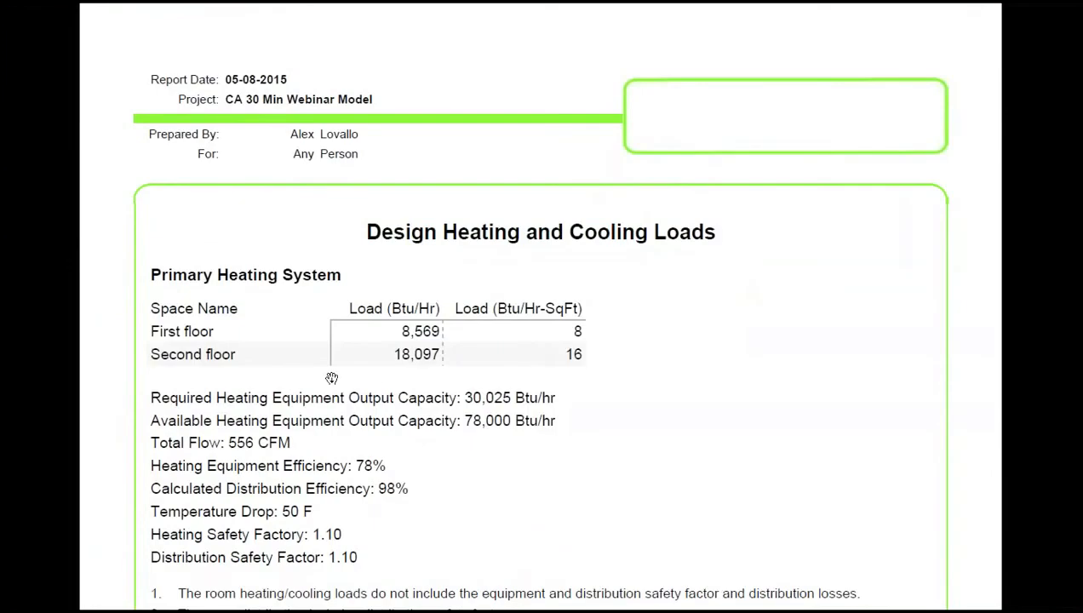
{"action": "key", "text": "Escape"}
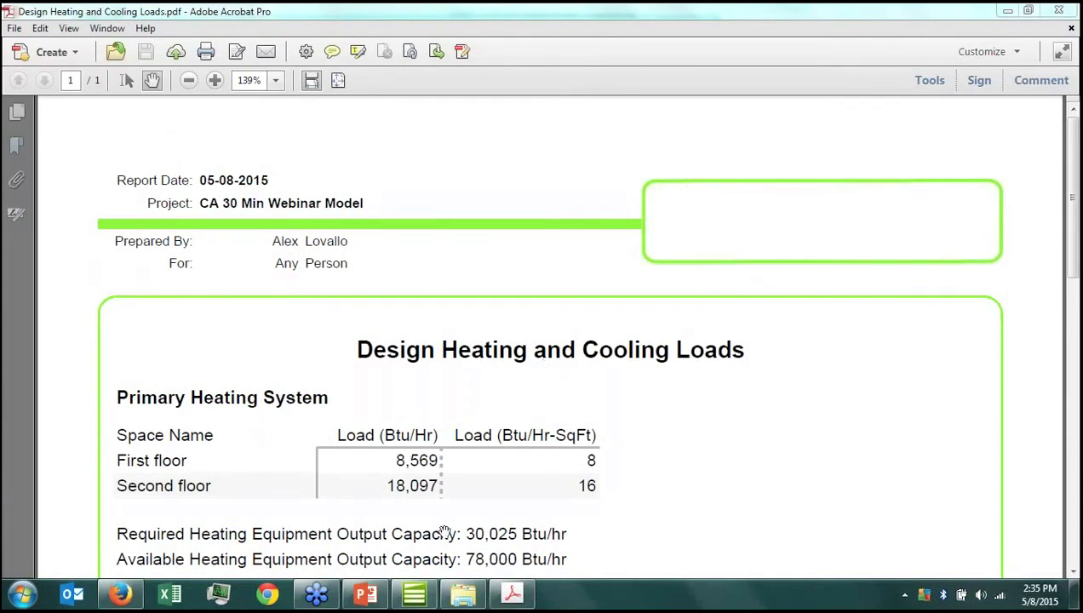
{"action": "left_click", "coordinate": [414, 594]}
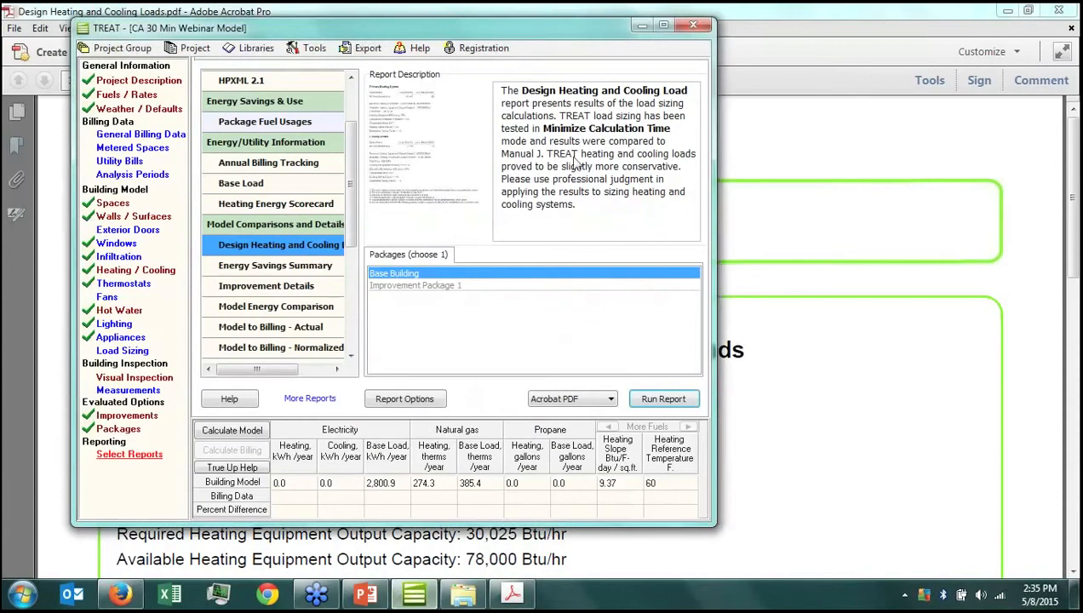
Review the project's appliance entries and lighting entries
{"action": "left_click", "coordinate": [117, 339]}
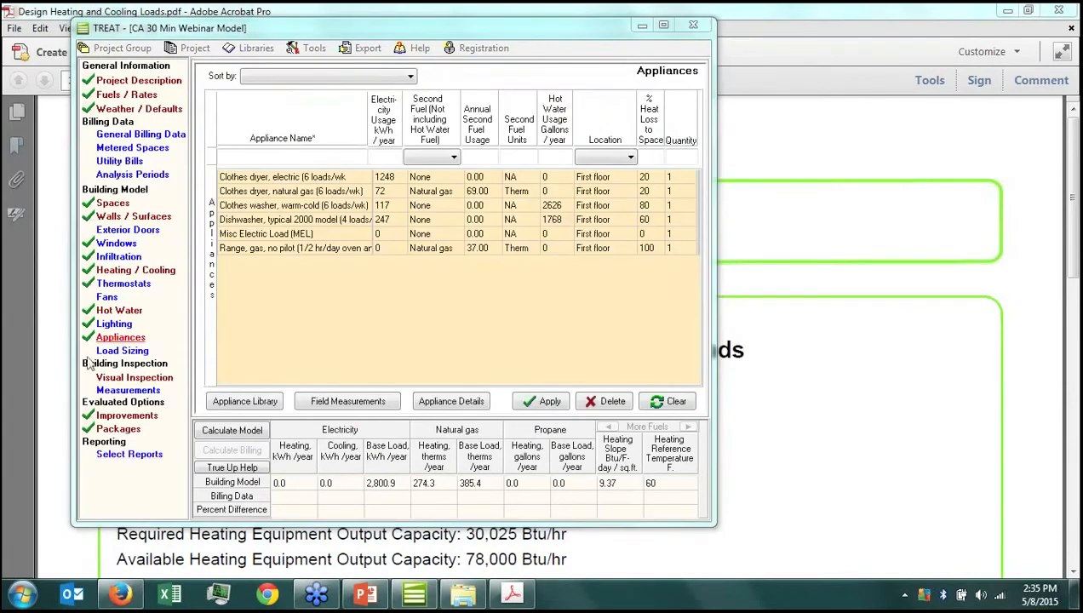
{"action": "left_click", "coordinate": [119, 325]}
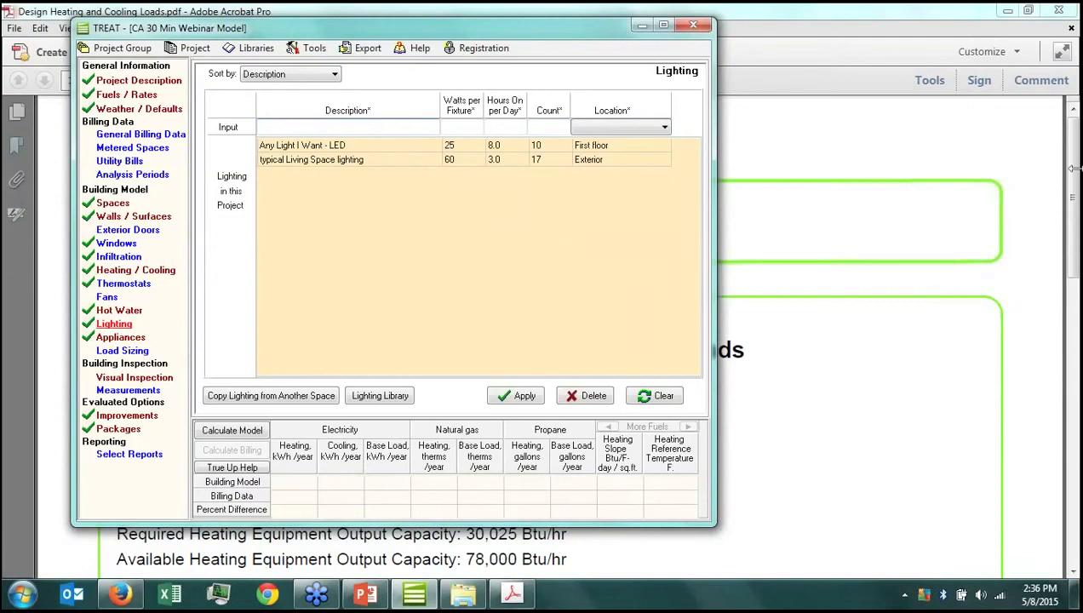
{"action": "left_click", "coordinate": [1056, 202]}
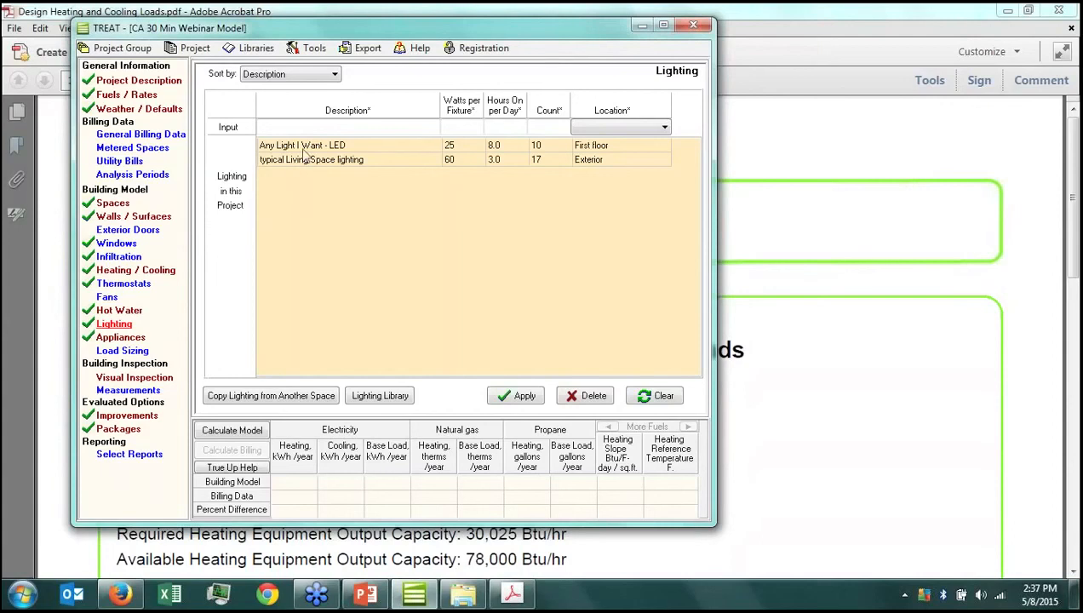
Add a Whole Building space named ADDITION with a floor area of 5000 sq ft, and select its entry
{"action": "left_click", "coordinate": [108, 204]}
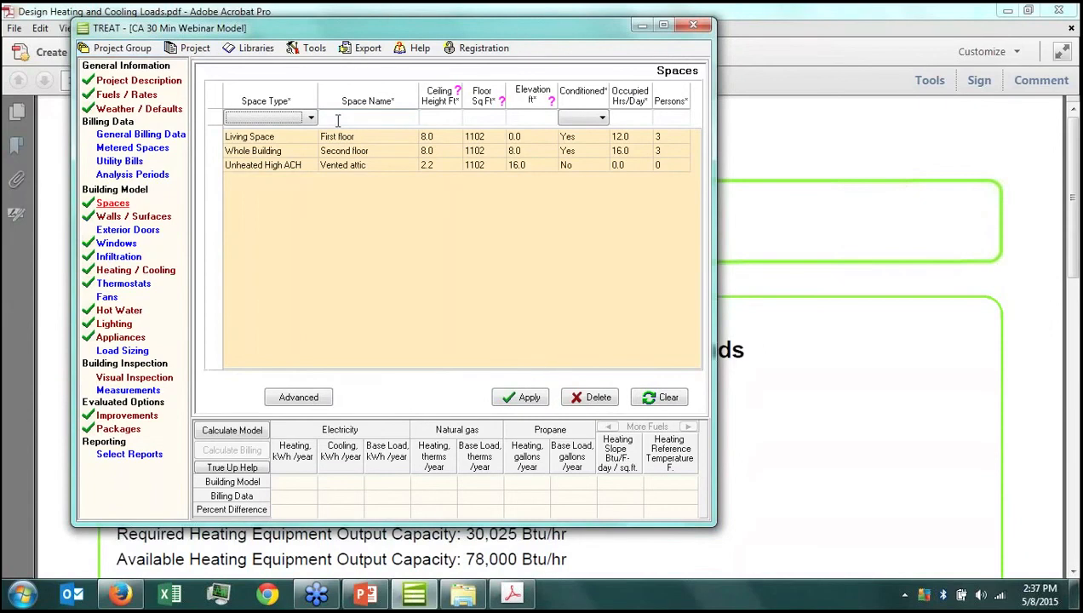
{"action": "left_click", "coordinate": [310, 117]}
{"action": "left_click", "coordinate": [256, 125]}
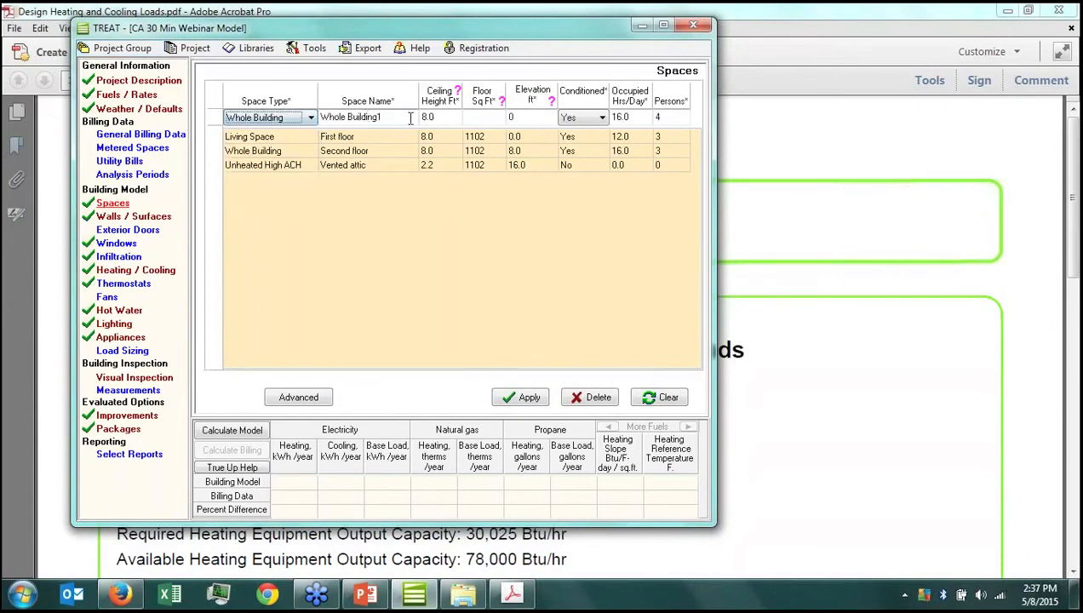
{"action": "left_click", "coordinate": [409, 118]}
{"action": "type", "text": "ADDITION"}
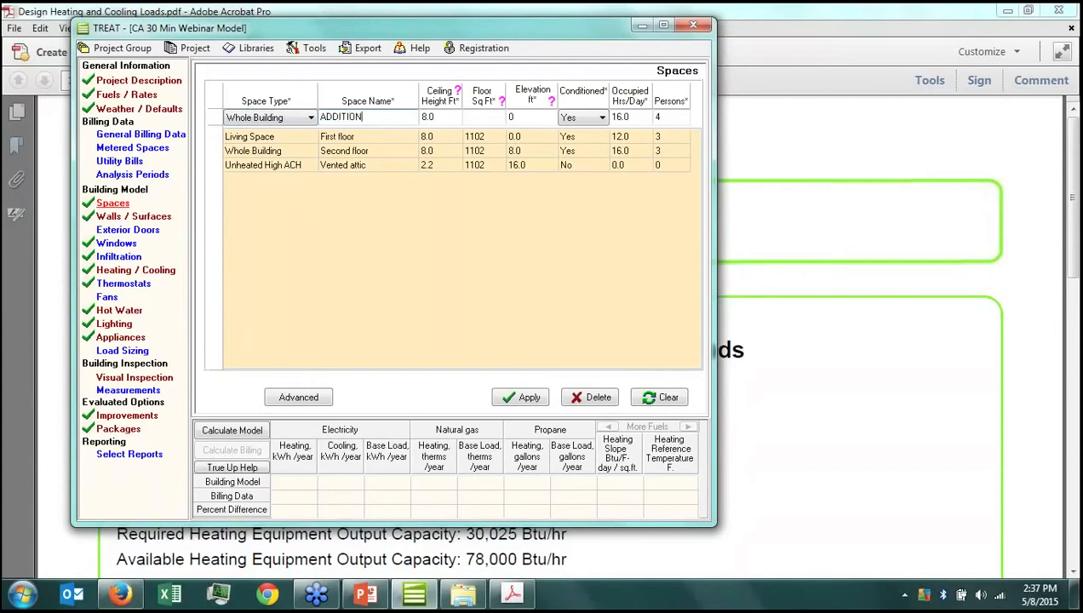
{"action": "key", "text": "Tab"}
{"action": "key", "text": "Tab"}
{"action": "type", "text": "5000"}
{"action": "left_click", "coordinate": [524, 398]}
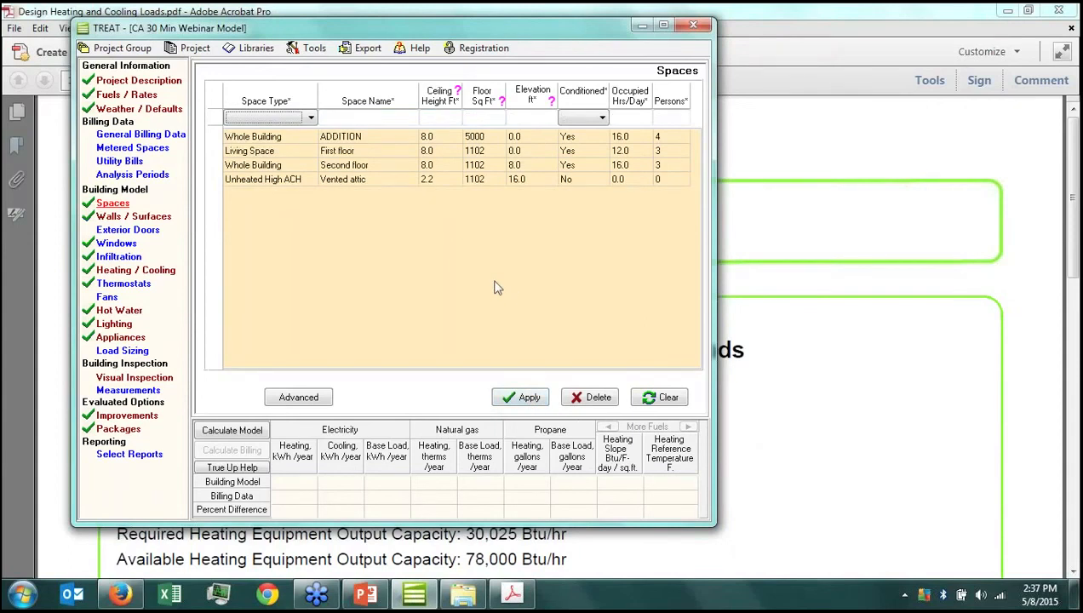
{"action": "left_click", "coordinate": [349, 138]}
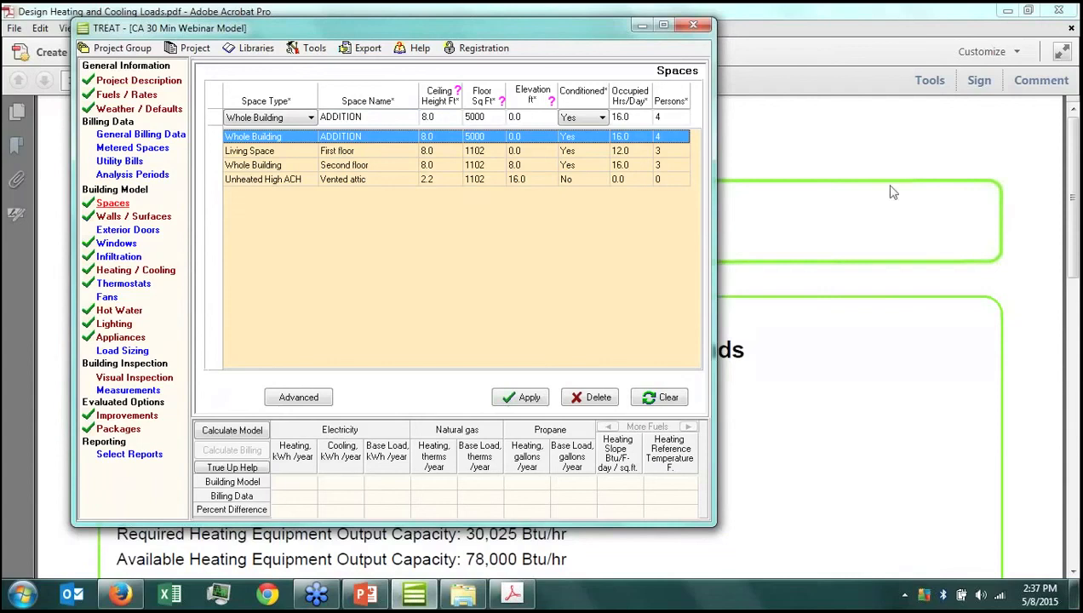
{"action": "left_click", "coordinate": [1053, 195]}
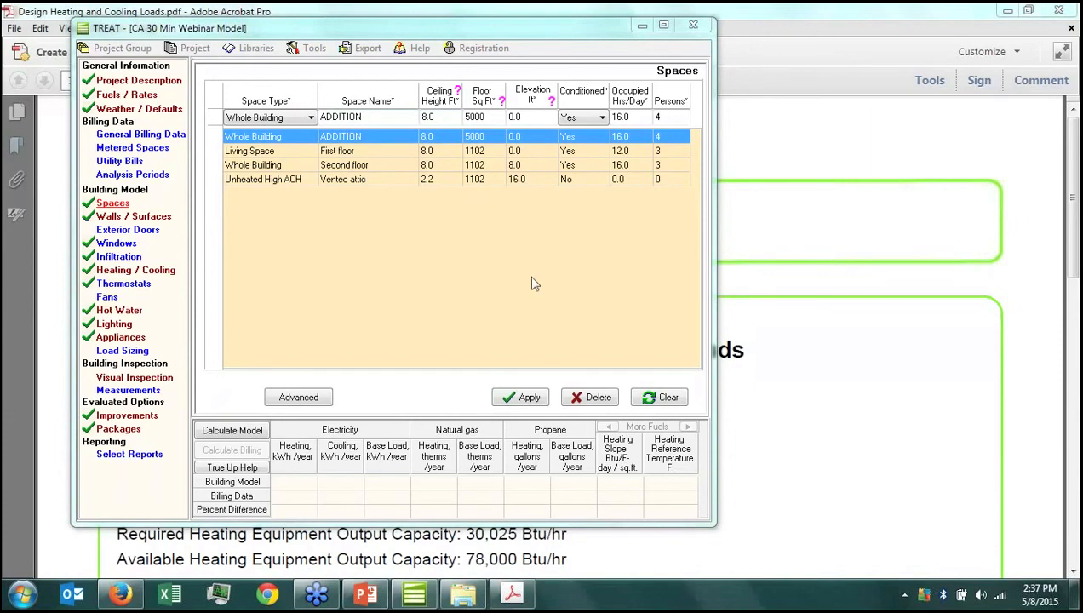
Open the propane entry's energy cost for editing in the project's fuels and rates
{"action": "left_click", "coordinate": [132, 95]}
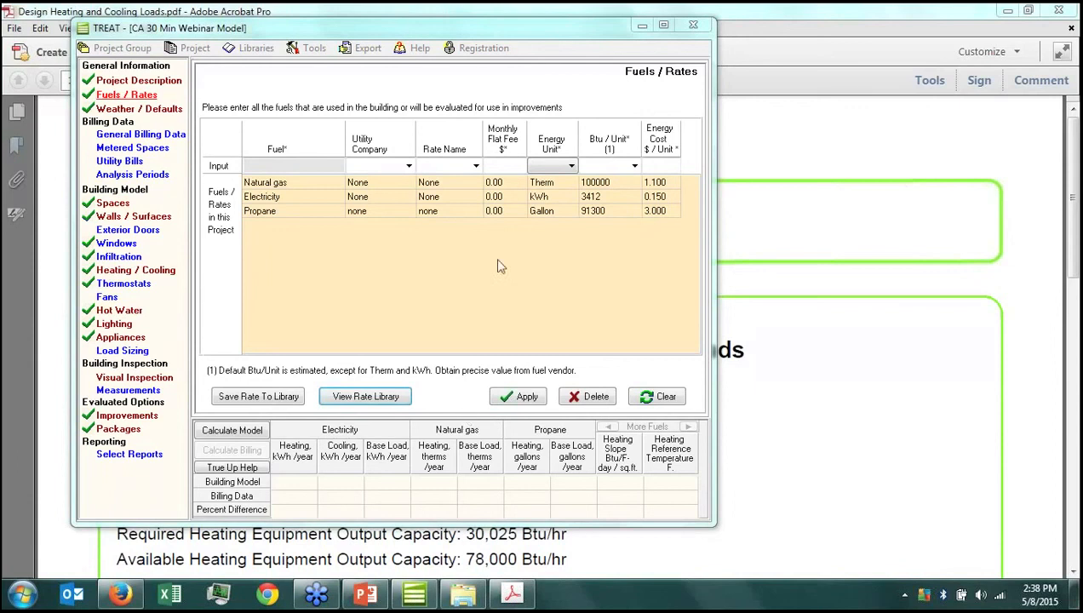
{"action": "left_click", "coordinate": [662, 212]}
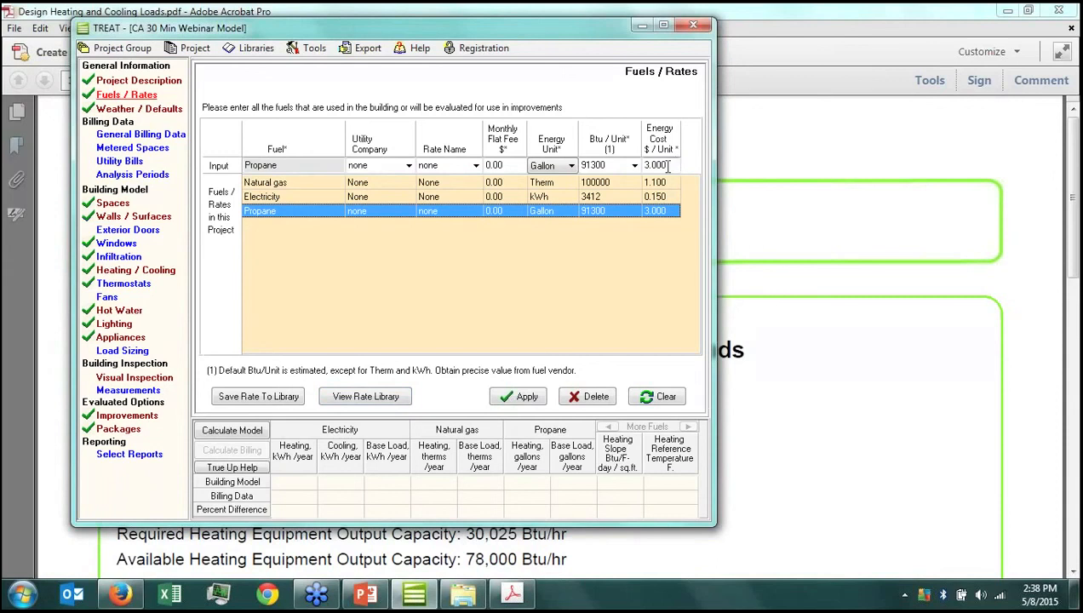
{"action": "left_click", "coordinate": [668, 166]}
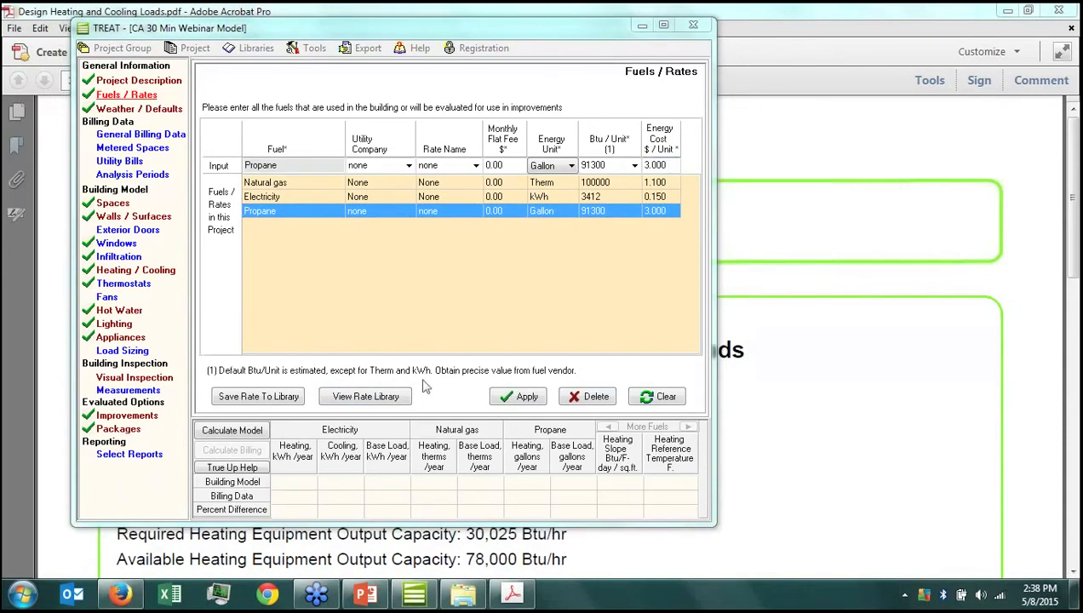
Review the propane and electricity entries in the project's fuels and rates, and apply each with its existing energy cost
{"action": "left_click", "coordinate": [525, 403]}
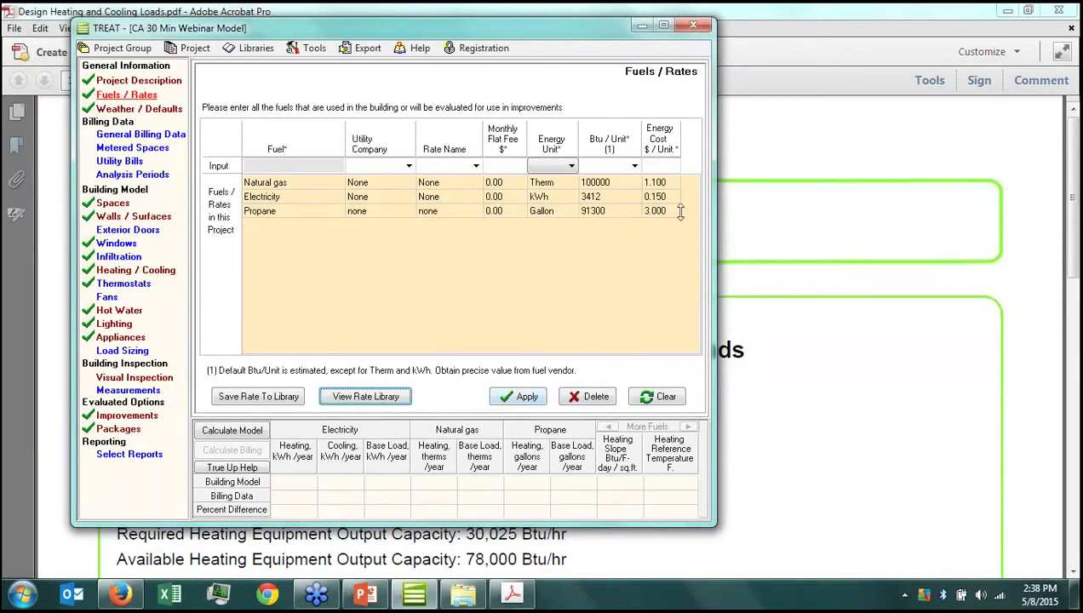
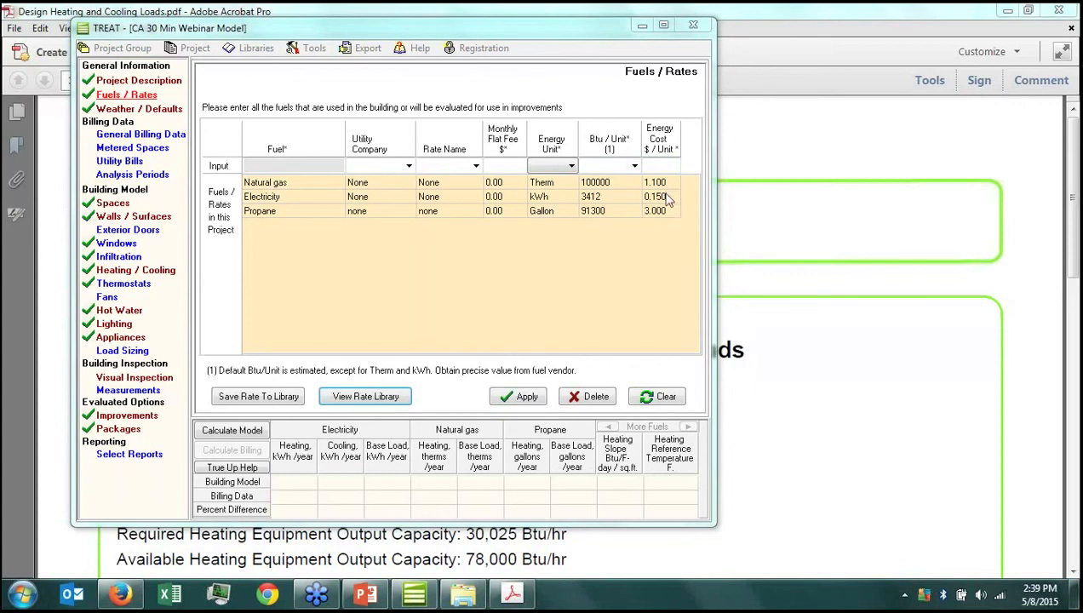
{"action": "left_click", "coordinate": [667, 198]}
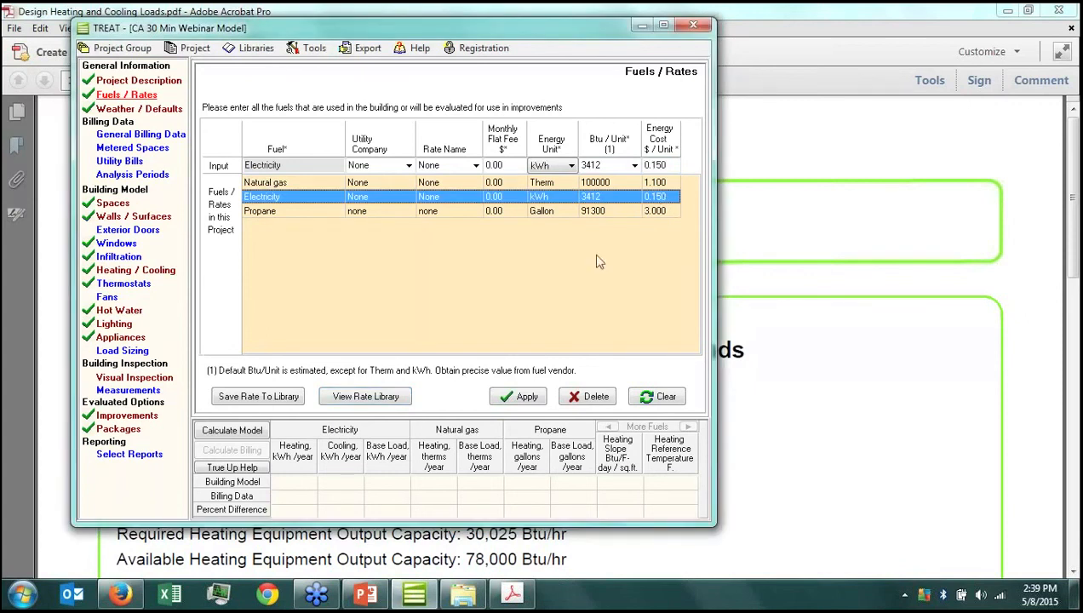
{"action": "left_click", "coordinate": [535, 396]}
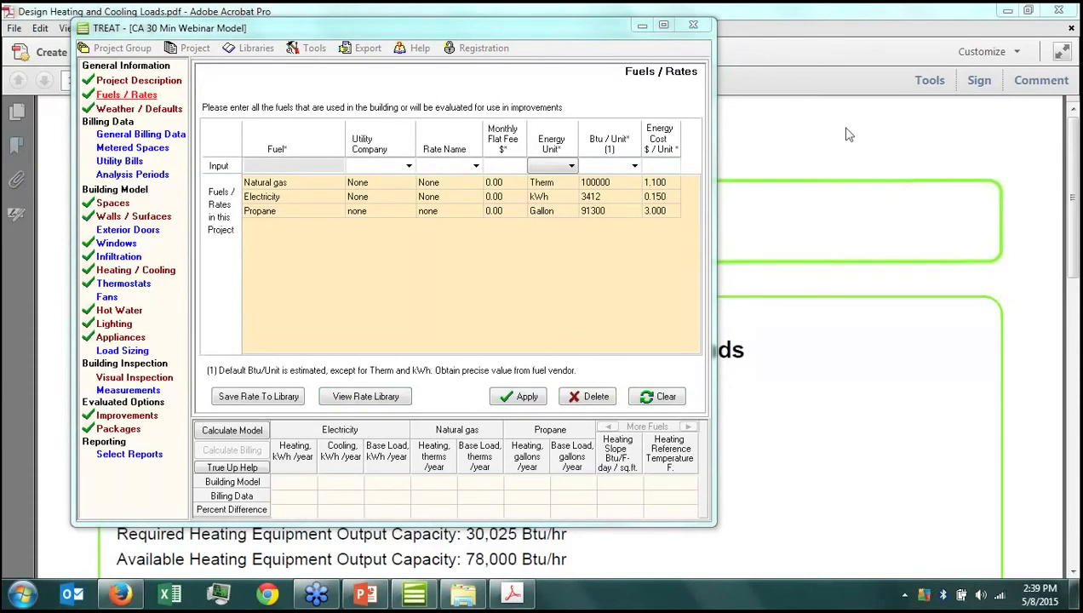
{"action": "left_click", "coordinate": [647, 201]}
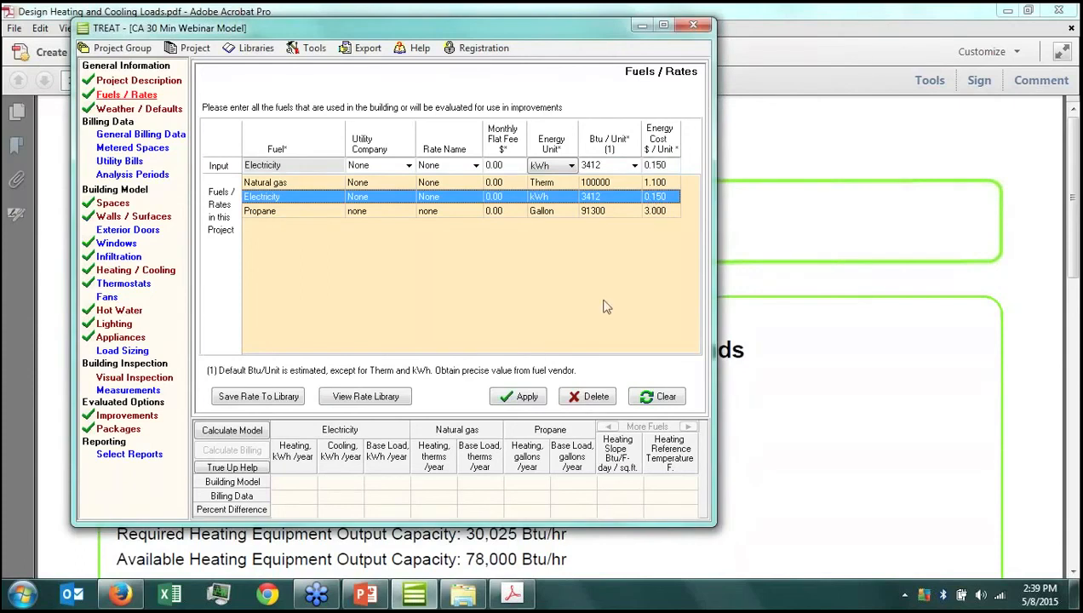
{"action": "left_click", "coordinate": [519, 396]}
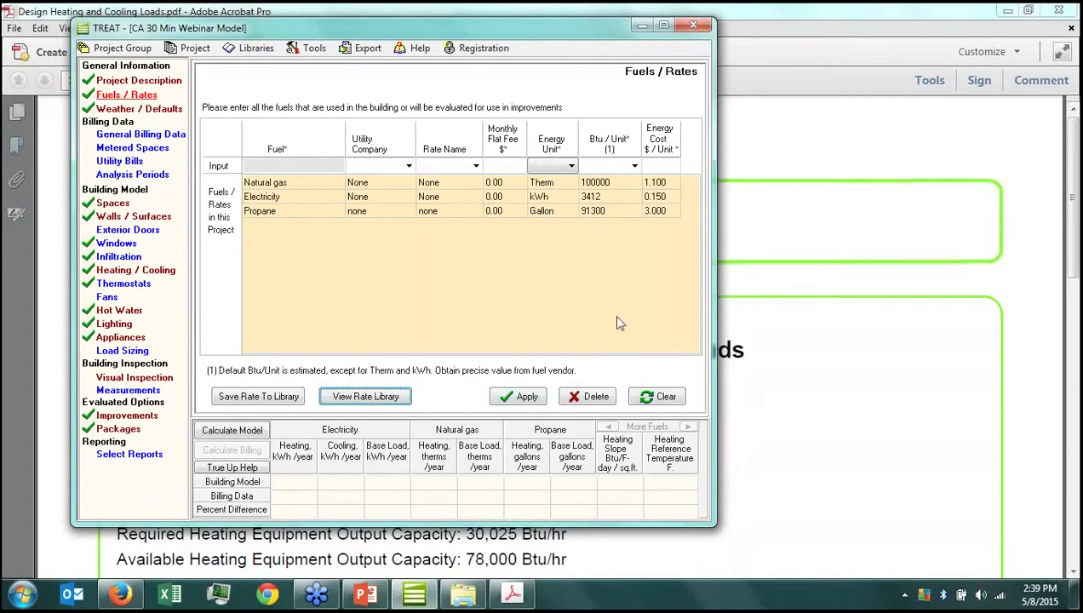
Add the Existing Swimming Pool Pump from the appliance library's Pool Pump category to the project's appliances, with its location set to Exterior
{"action": "left_click", "coordinate": [125, 339]}
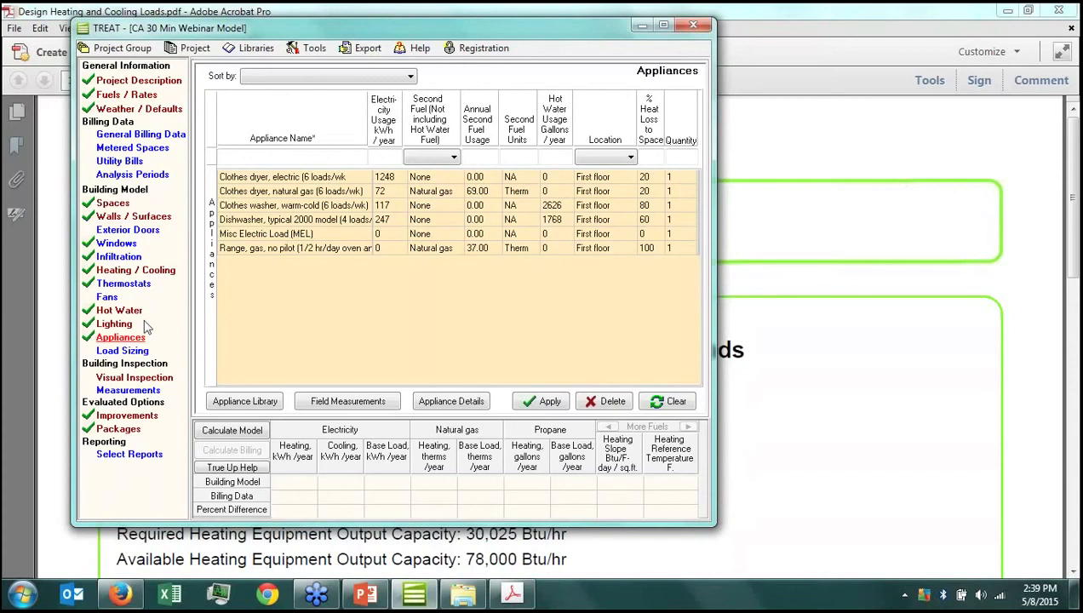
{"action": "left_click", "coordinate": [268, 401]}
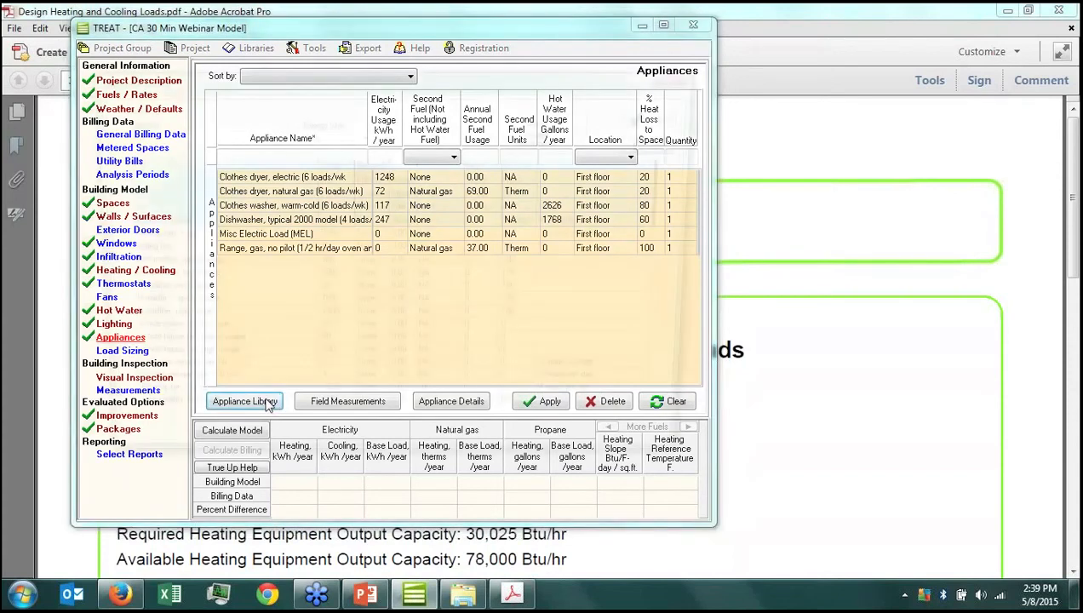
{"action": "left_click", "coordinate": [259, 134]}
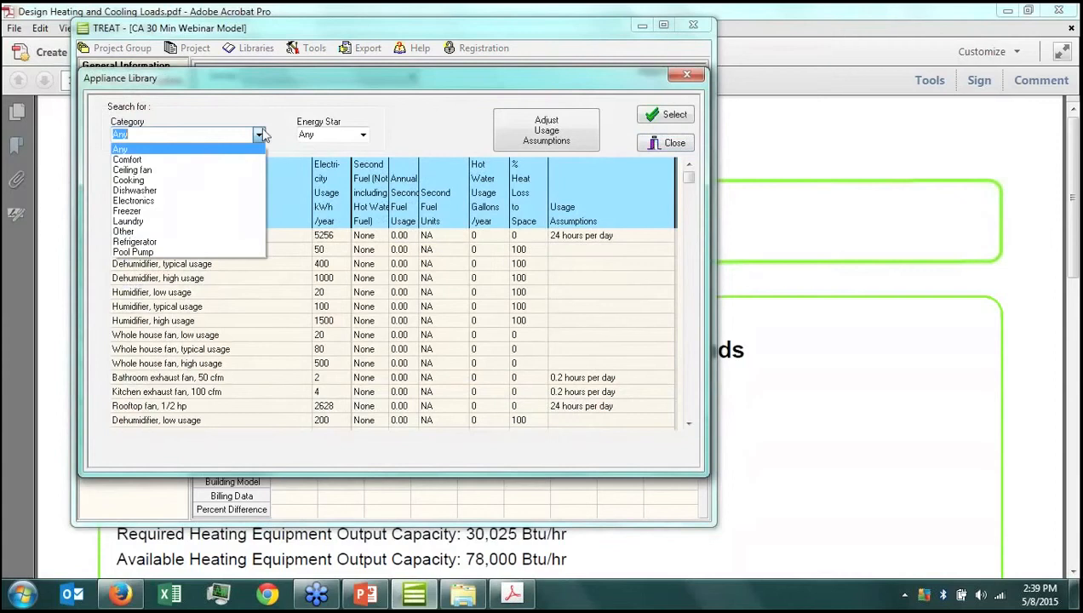
{"action": "left_click", "coordinate": [209, 252]}
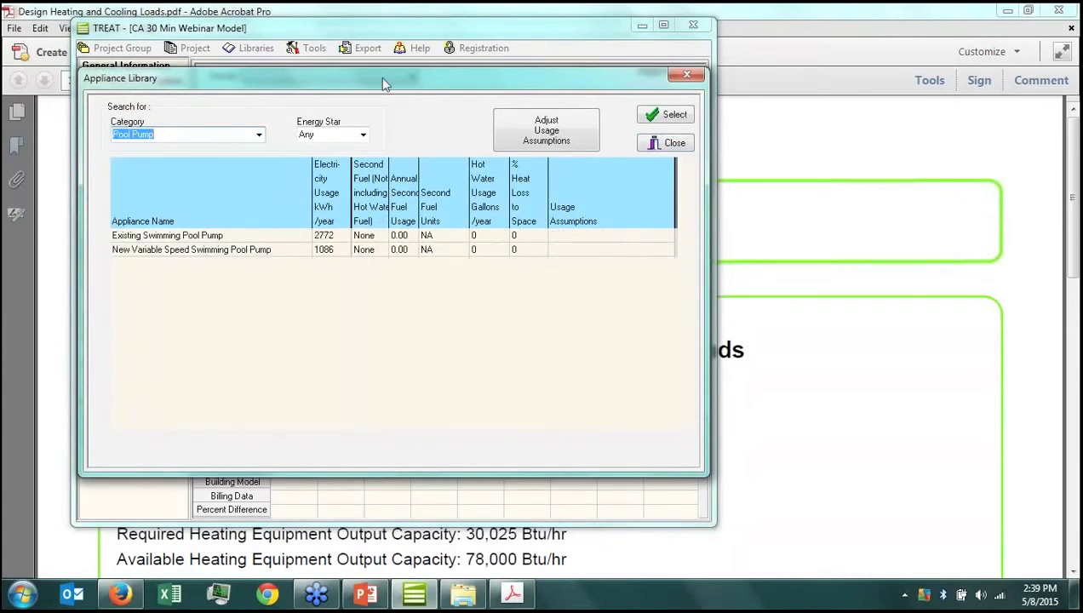
{"action": "mouse_move", "coordinate": [383, 83]}
{"action": "left_mouse_down"}
{"action": "mouse_move", "coordinate": [464, 85]}
{"action": "mouse_move", "coordinate": [380, 76]}
{"action": "left_mouse_up"}
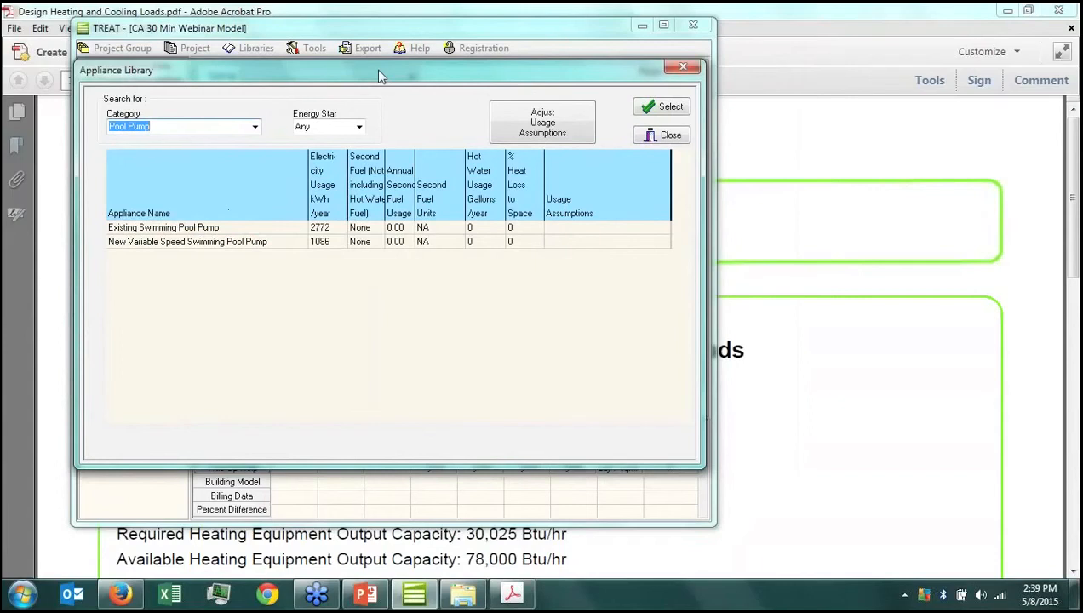
{"action": "left_click", "coordinate": [198, 230]}
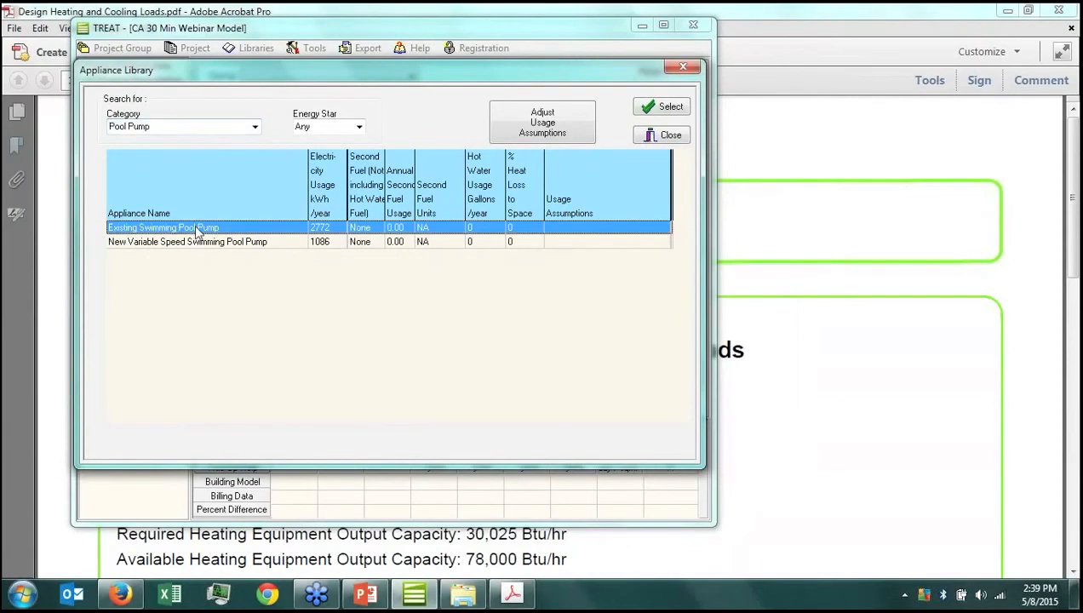
{"action": "left_click", "coordinate": [661, 108]}
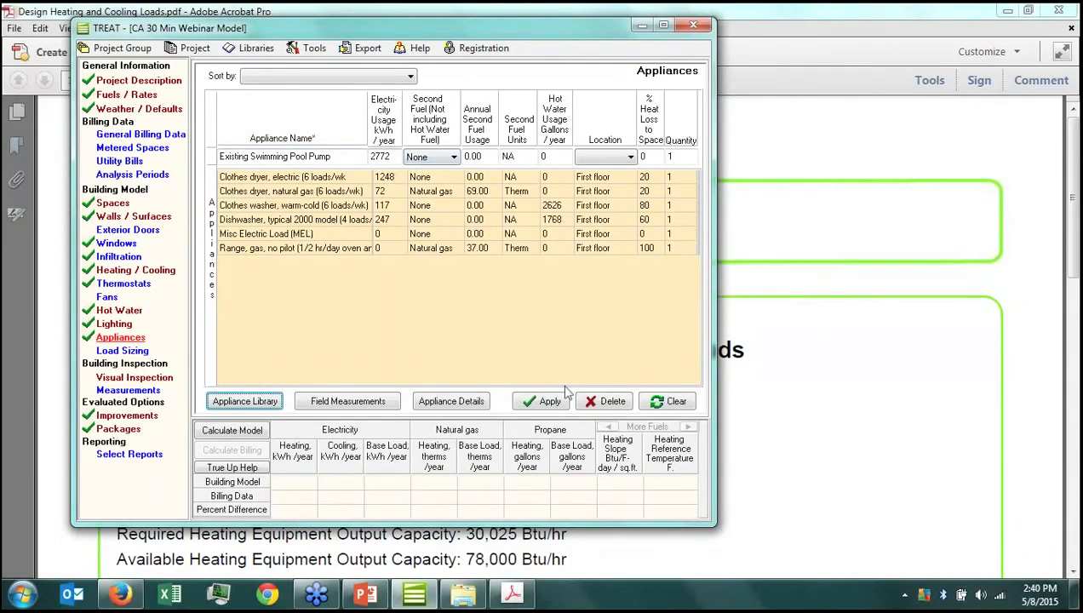
{"action": "left_click", "coordinate": [614, 157]}
{"action": "left_click", "coordinate": [606, 217]}
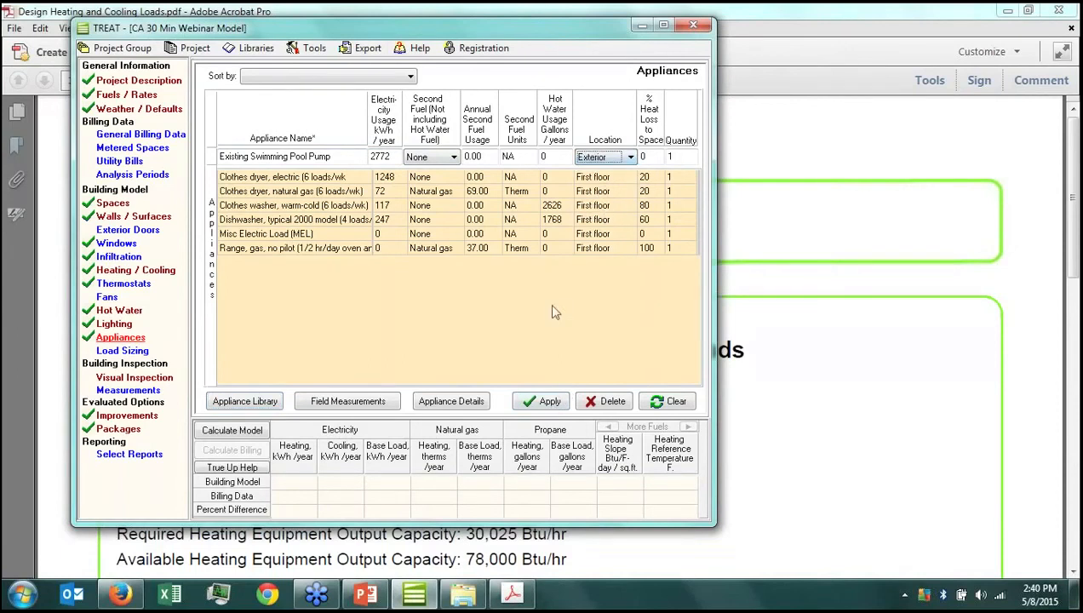
{"action": "left_click", "coordinate": [550, 401]}
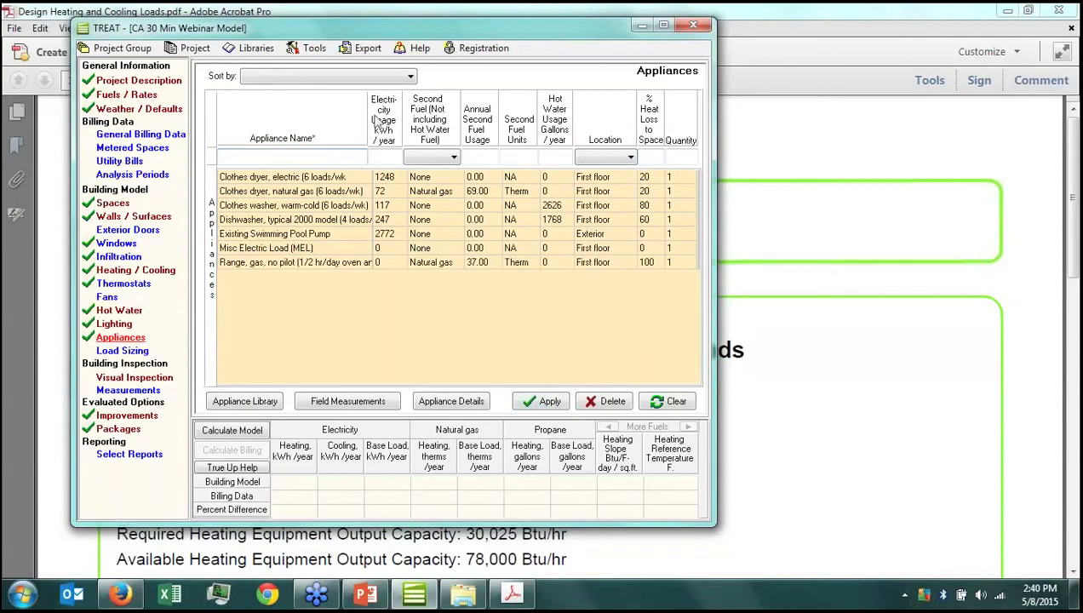
{"action": "left_click", "coordinate": [304, 250]}
{"action": "left_click", "coordinate": [331, 210]}
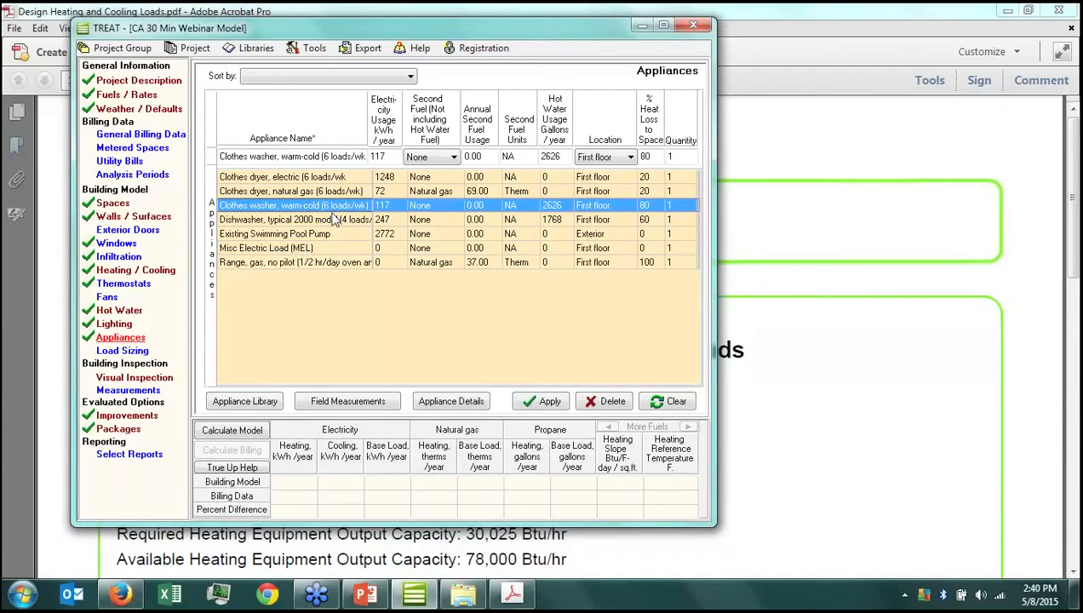
{"action": "left_click", "coordinate": [665, 401]}
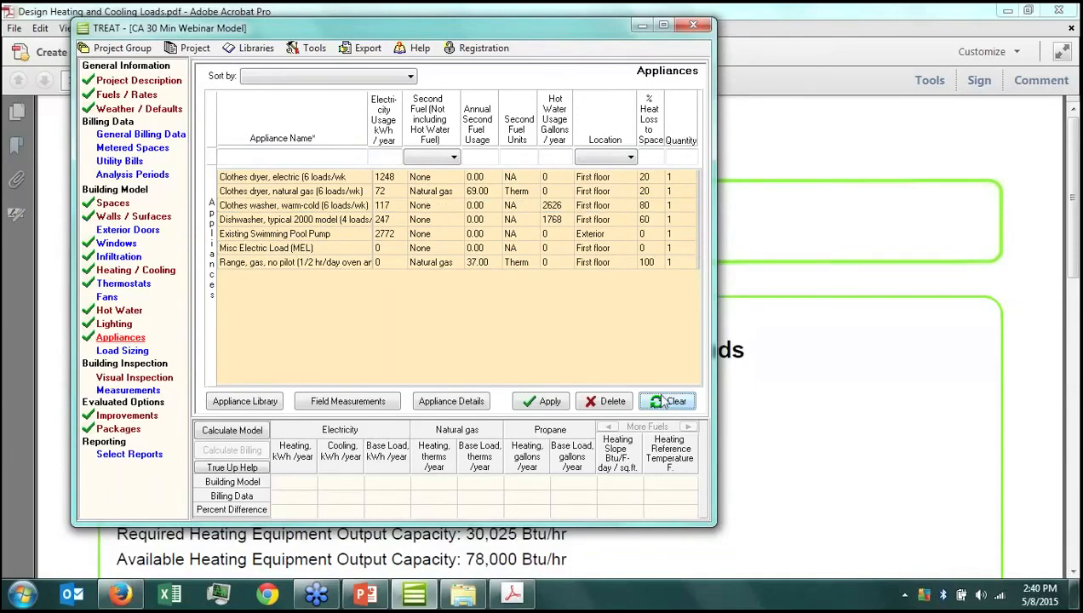
Add an appliance named Custom Appliance pool pump with an electricity usage of 1280 kWh/year, located on the First floor
{"action": "left_click", "coordinate": [313, 159]}
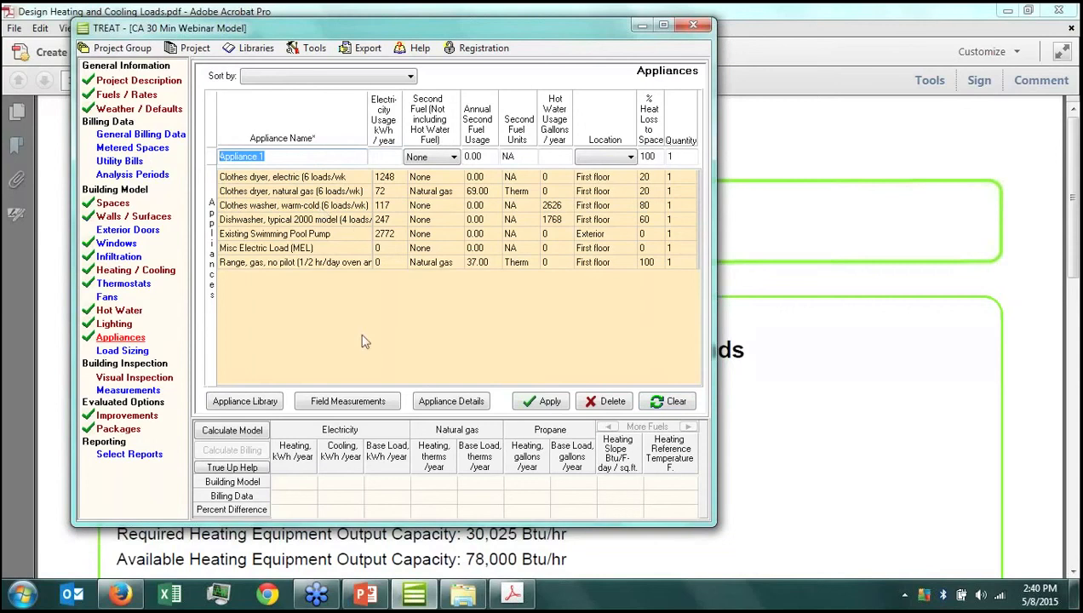
{"action": "type", "text": "CUs"}
{"action": "type", "text": "ustom Applian"}
{"action": "type", "text": "ce "}
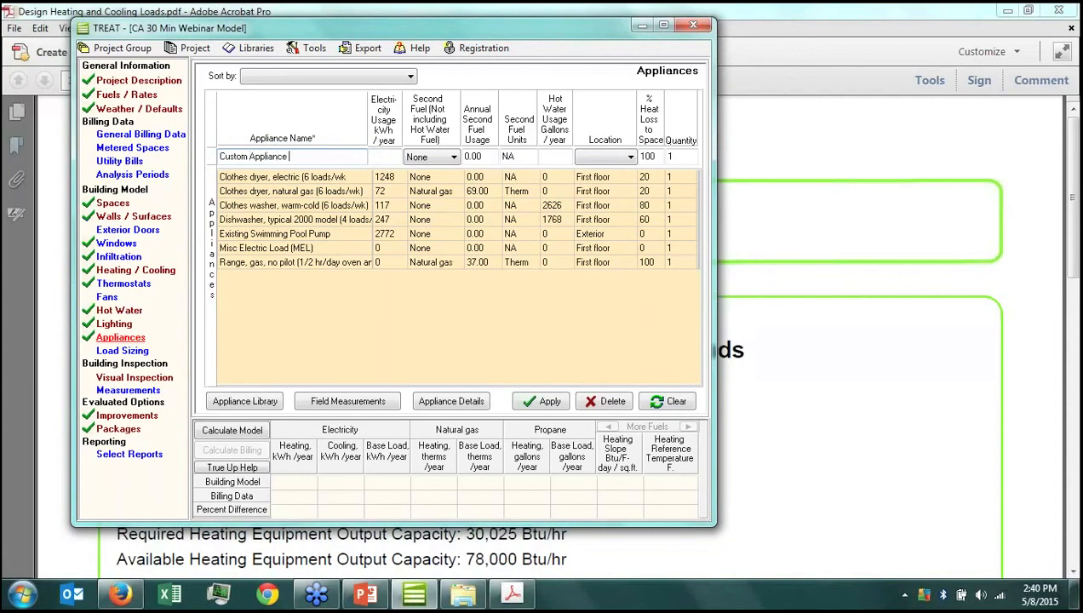
{"action": "type", "text": "pool pump"}
{"action": "key", "text": "Tab"}
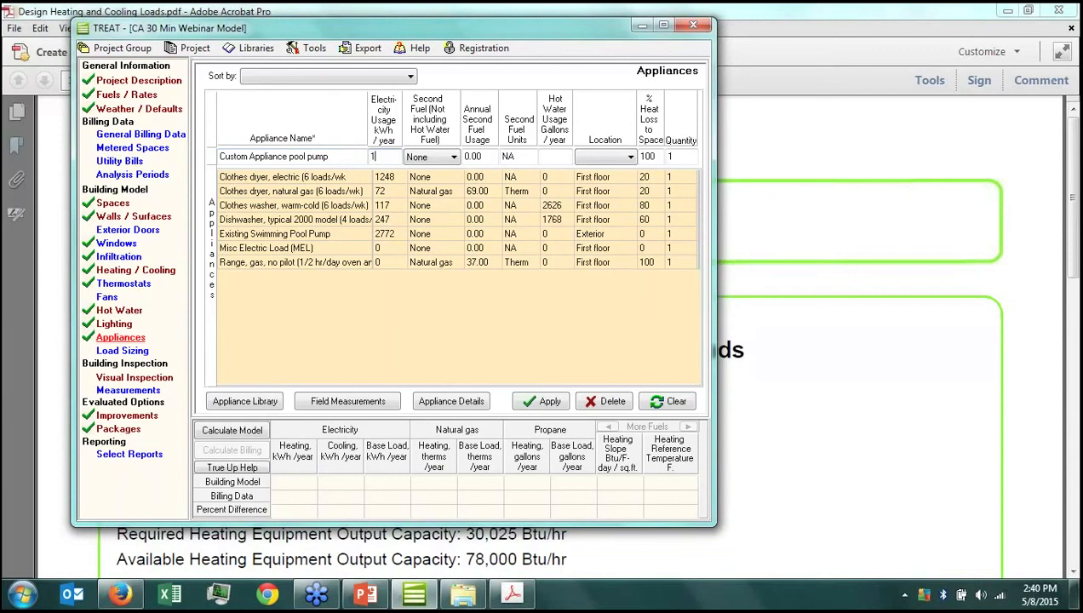
{"action": "type", "text": "1280"}
{"action": "key", "text": "Tab"}
{"action": "key", "text": "Tab"}
{"action": "key", "text": "Tab"}
{"action": "key", "text": "Tab"}
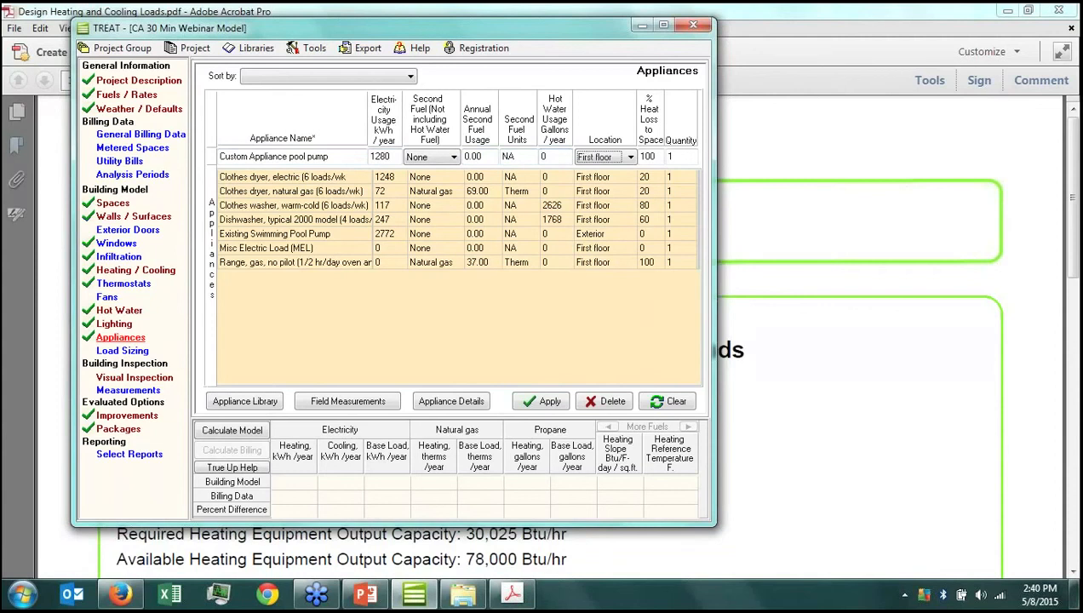
{"action": "left_click", "coordinate": [550, 402]}
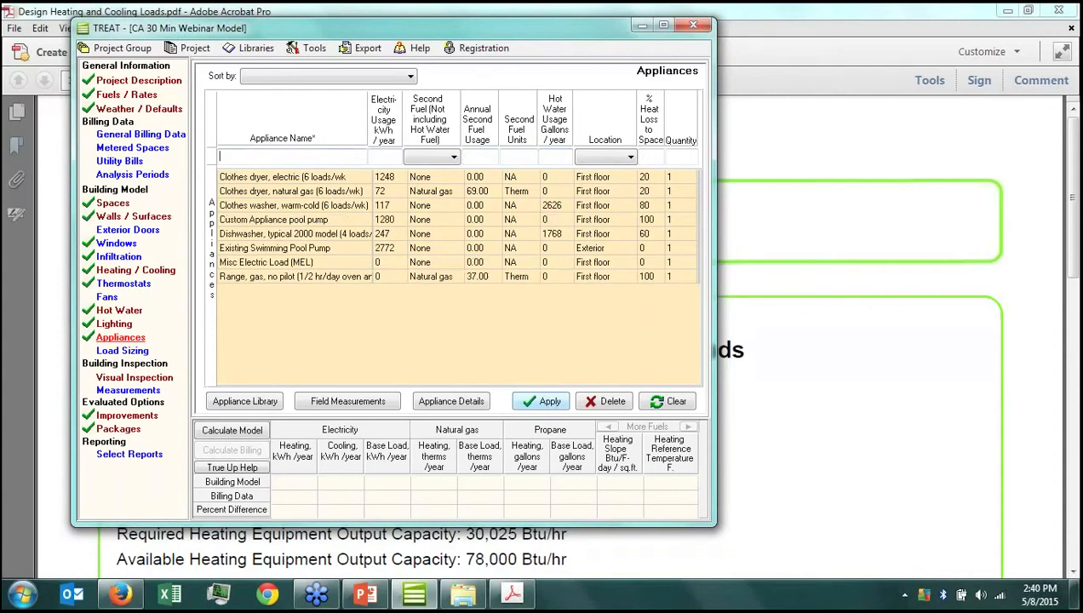
Create an Appliance Replacement improvement named Pool Pump NEMA with a total cost of $500, removing the existing Custom Appliance pool pump
{"action": "left_click", "coordinate": [128, 415]}
{"action": "left_click", "coordinate": [391, 401]}
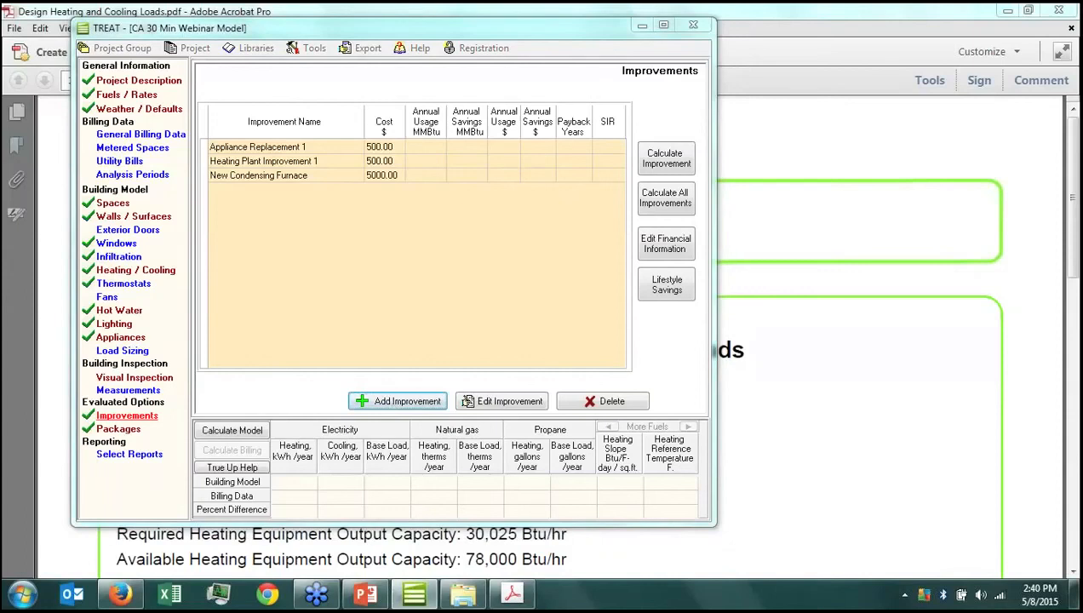
{"action": "double_click", "coordinate": [378, 155]}
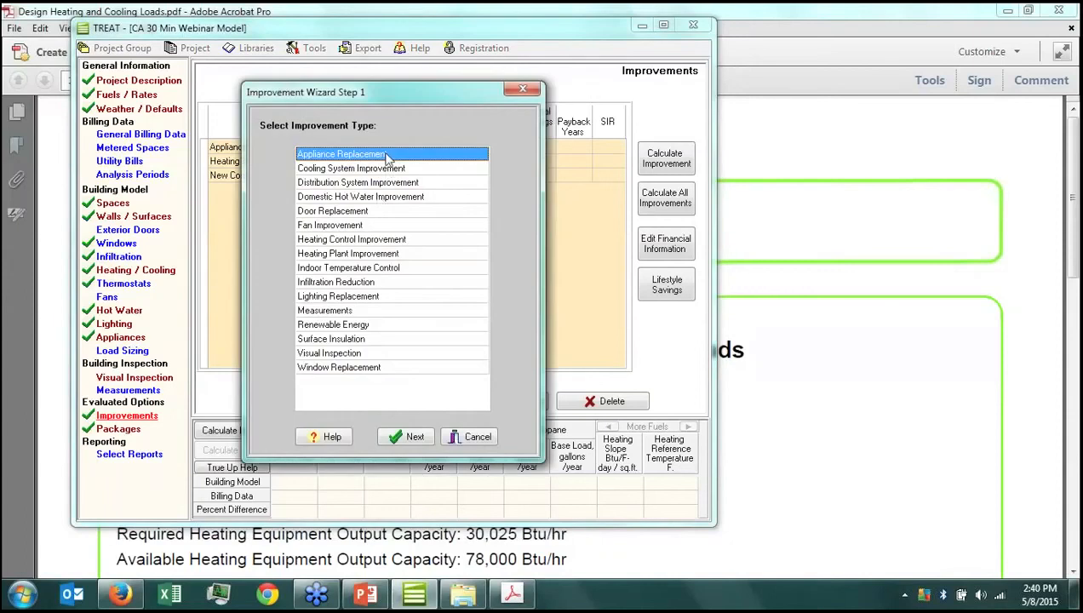
{"action": "type", "text": "Pool"}
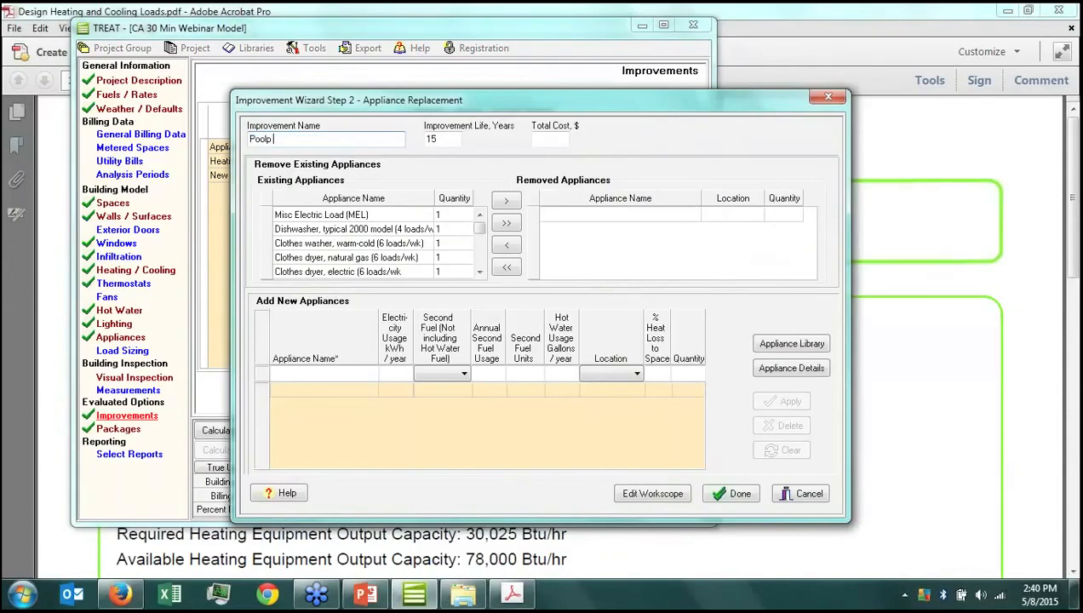
{"action": "type", "text": " Pu"}
{"action": "type", "text": "mp NEMA"}
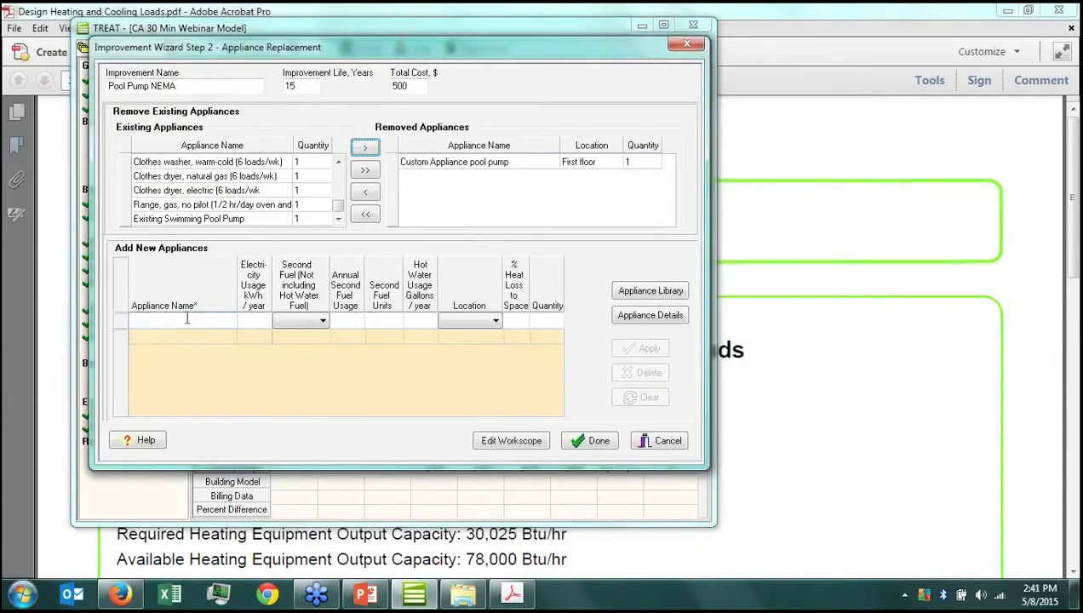
Add a new appliance named Make Model New Pump using 1200 kWh/year on the First floor, and finish the improvement
{"action": "left_click", "coordinate": [186, 320]}
{"action": "type", "text": "Make Model New Pu"}
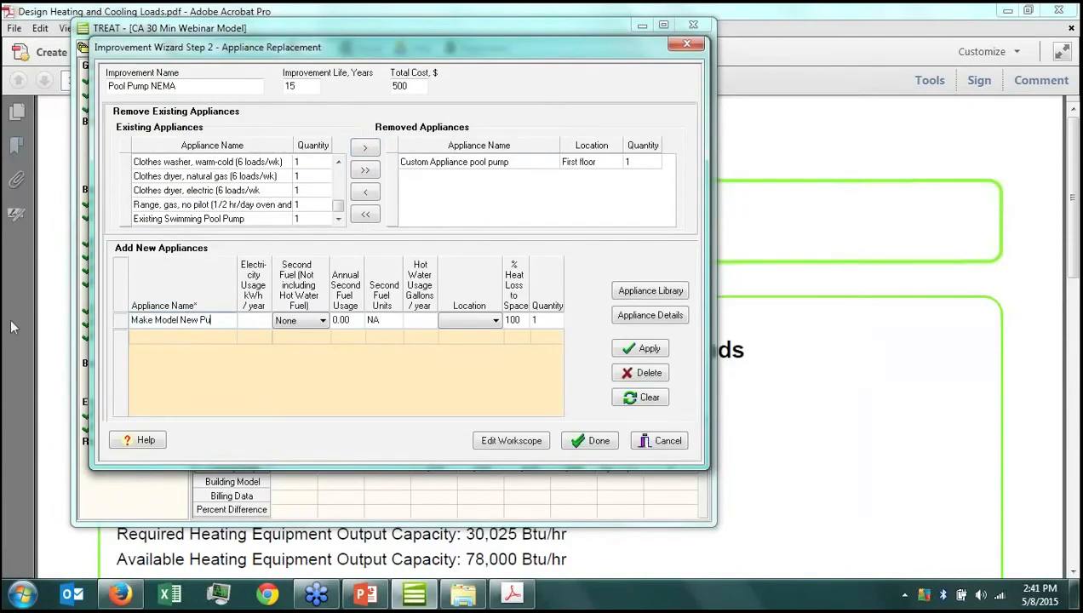
{"action": "type", "text": "mp"}
{"action": "key", "text": "Tab"}
{"action": "key", "text": "Tab"}
{"action": "key", "text": "Tab"}
{"action": "key", "text": "Tab"}
{"action": "key", "text": "Tab"}
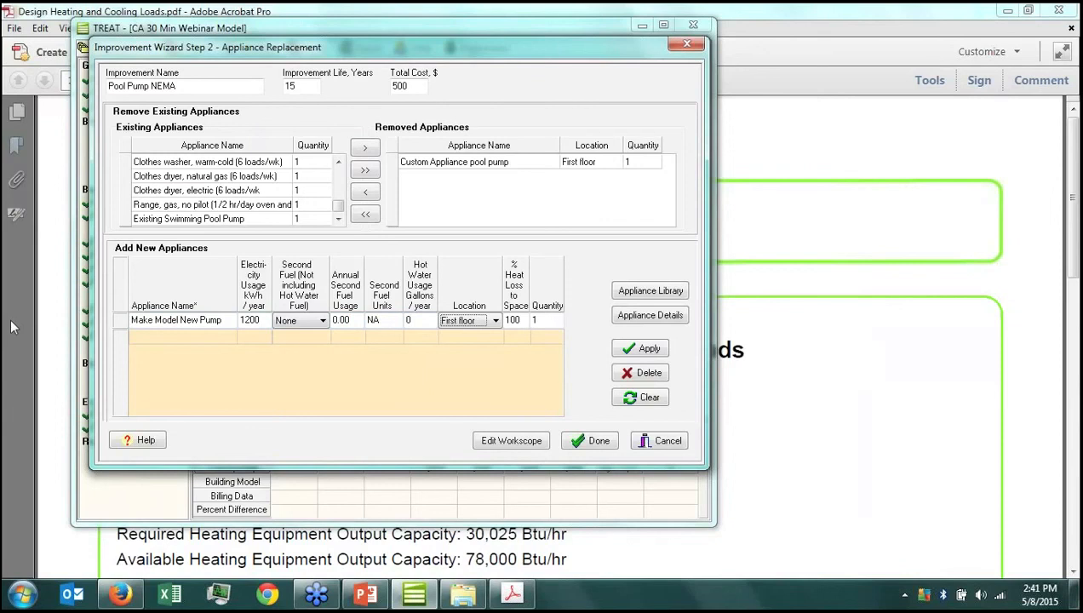
{"action": "left_click", "coordinate": [649, 348]}
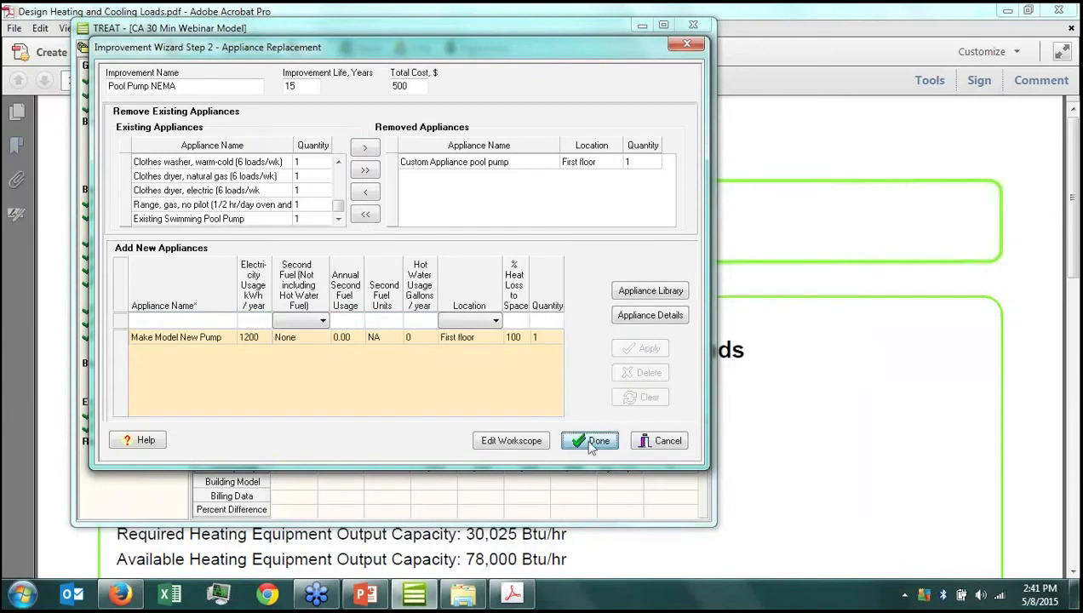
{"action": "left_click", "coordinate": [592, 441]}
Try to calculate the Pool Pump NEMA improvement
{"action": "left_click", "coordinate": [369, 190]}
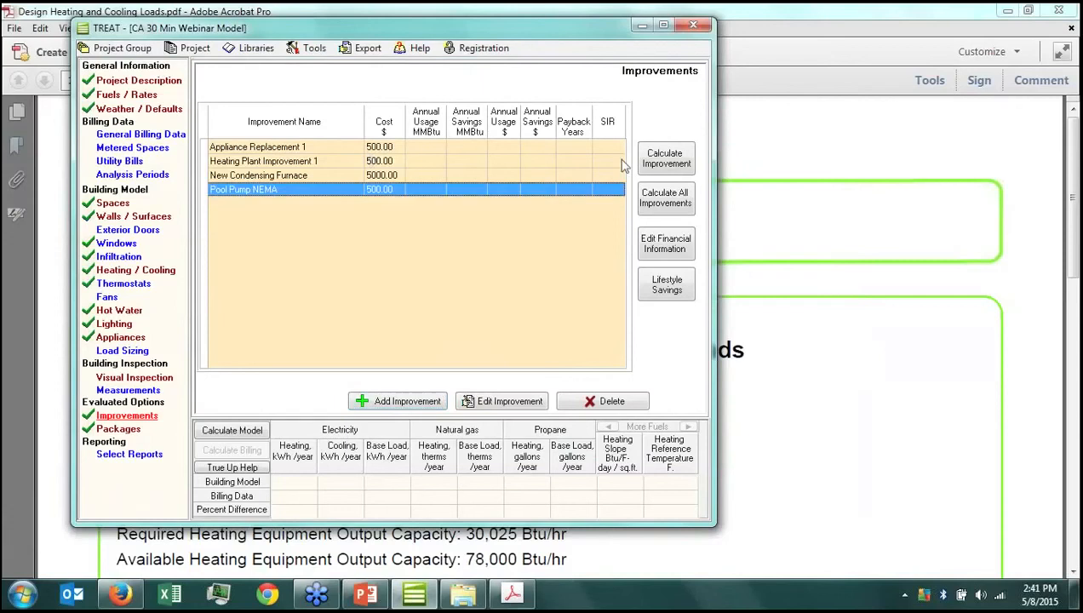
{"action": "left_click", "coordinate": [672, 169]}
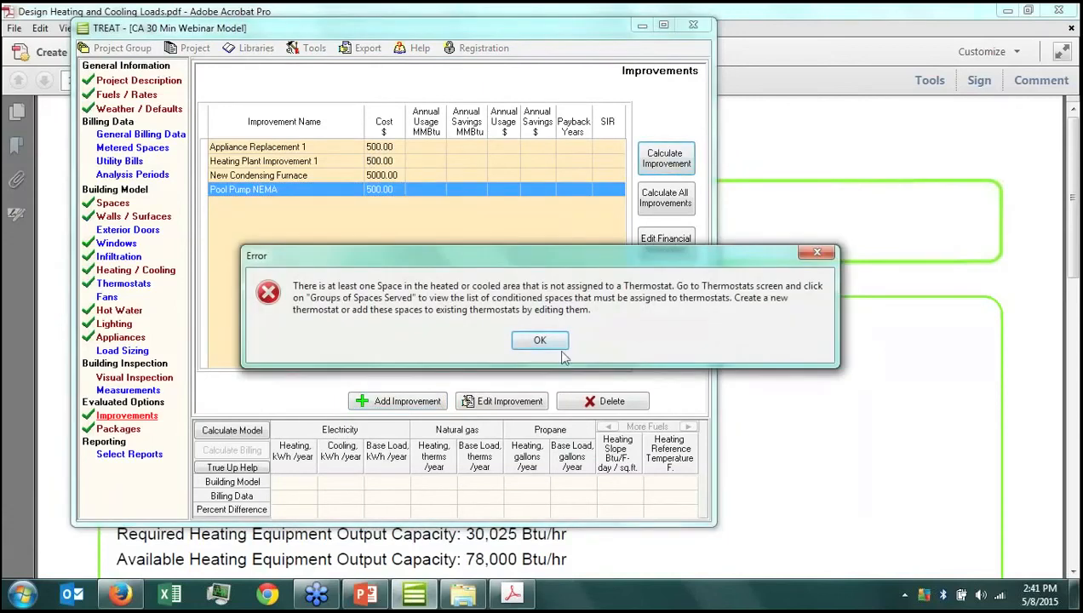
{"action": "left_click", "coordinate": [554, 341]}
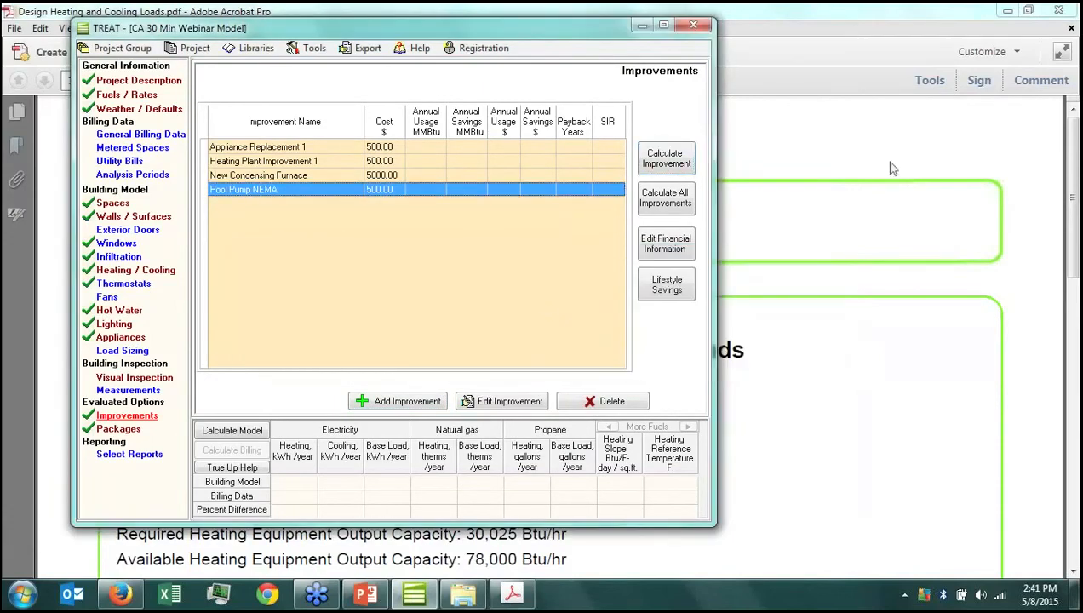